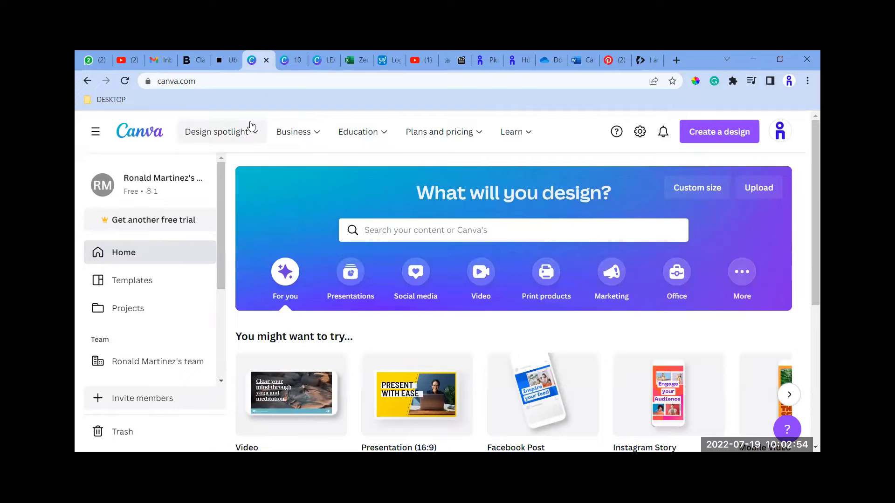
Open the 10 Canva Tips design and add the colourful striped image from the uploads to the blank page.
mouse_move(250, 127)
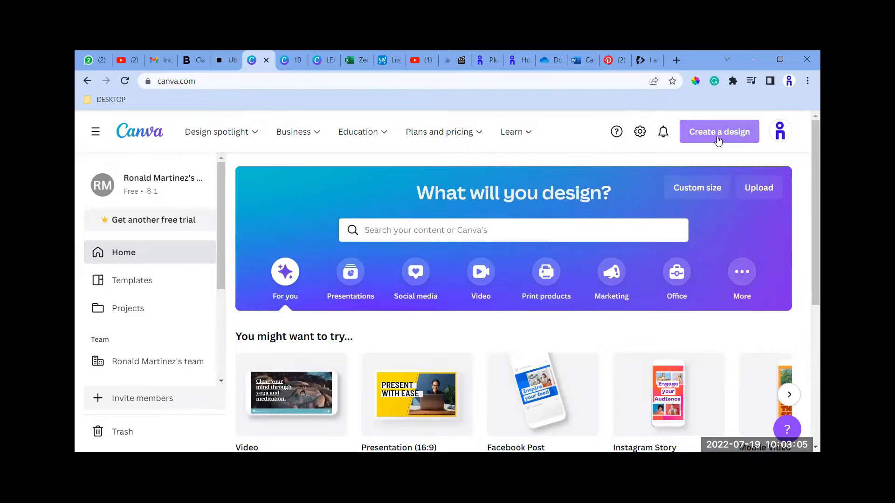
click(492, 229)
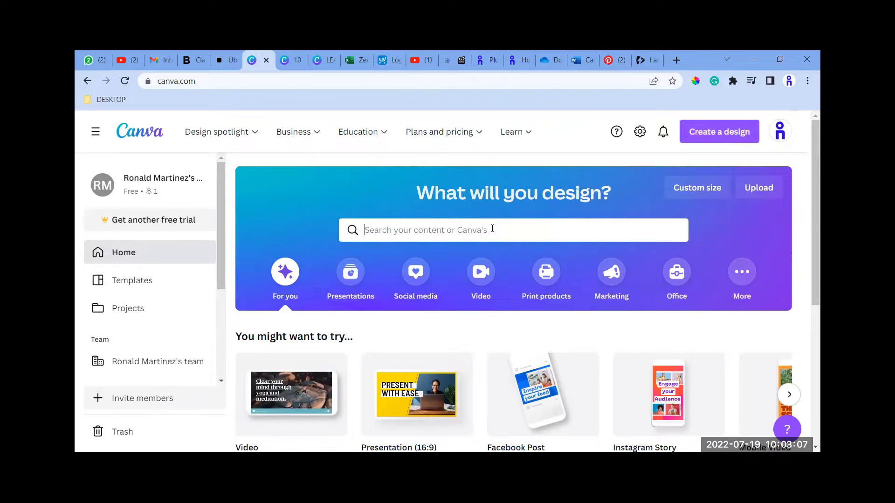
click(305, 69)
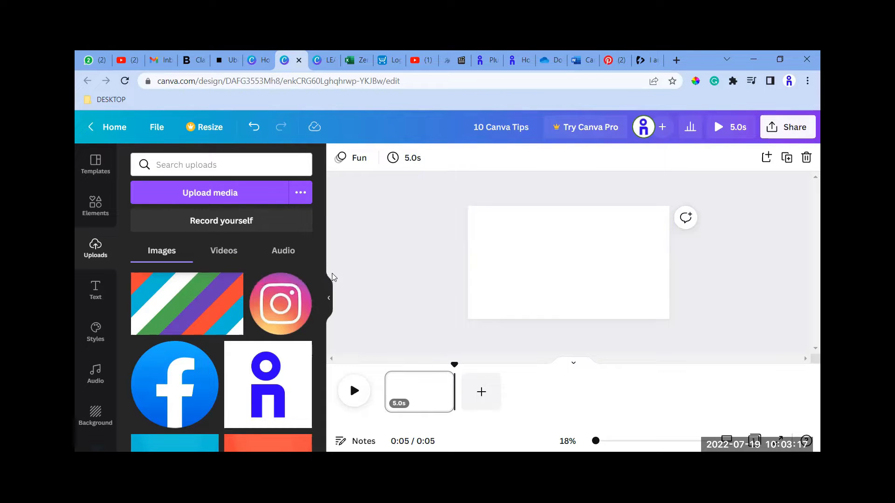
click(527, 233)
click(201, 319)
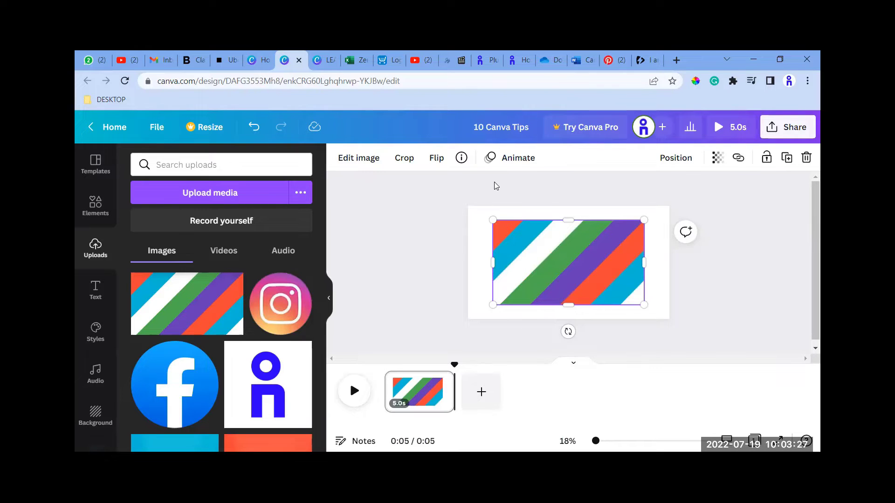
Apply the Pan photo animation to the striped image and enlarge the image to fill the whole page.
click(520, 161)
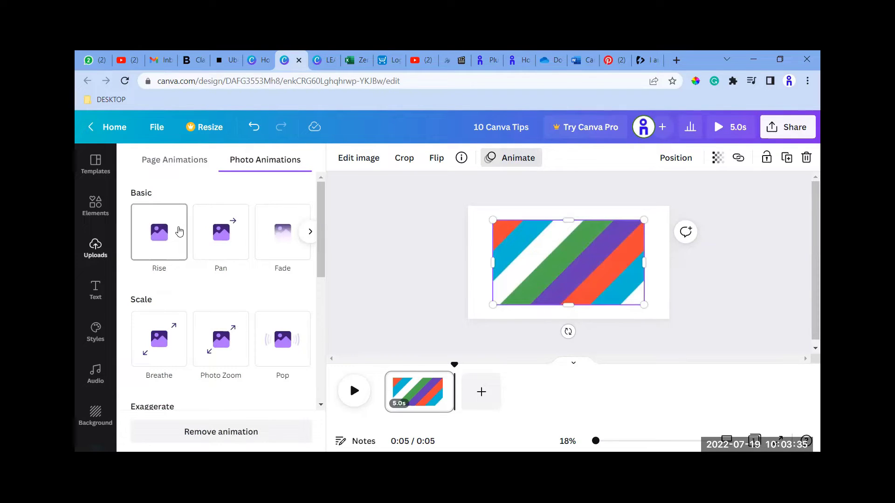
scroll(176, 289, down, 4)
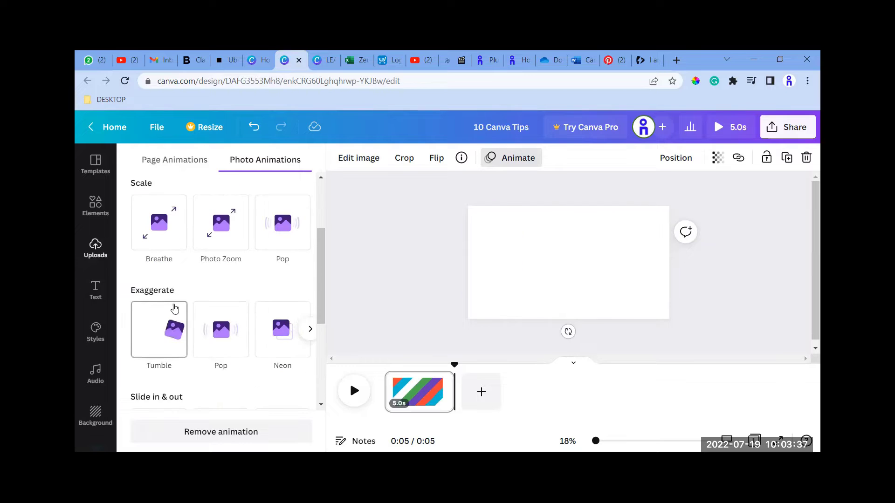
scroll(174, 310, up, 4)
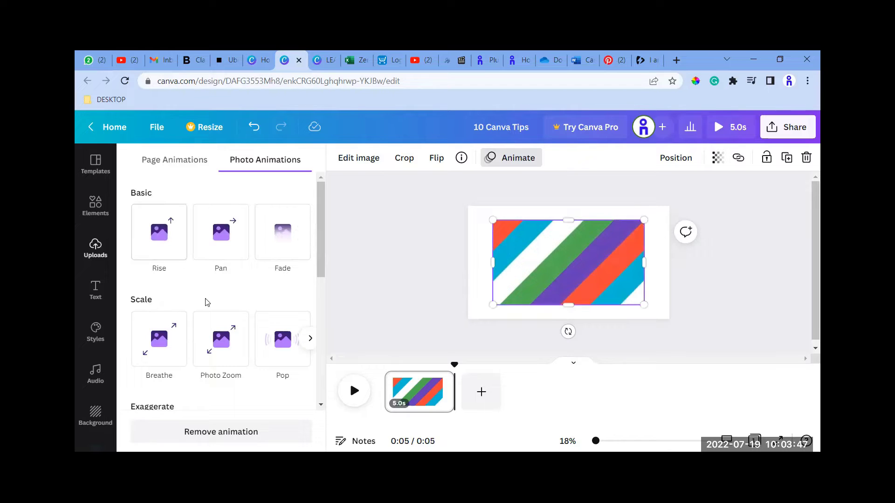
click(209, 254)
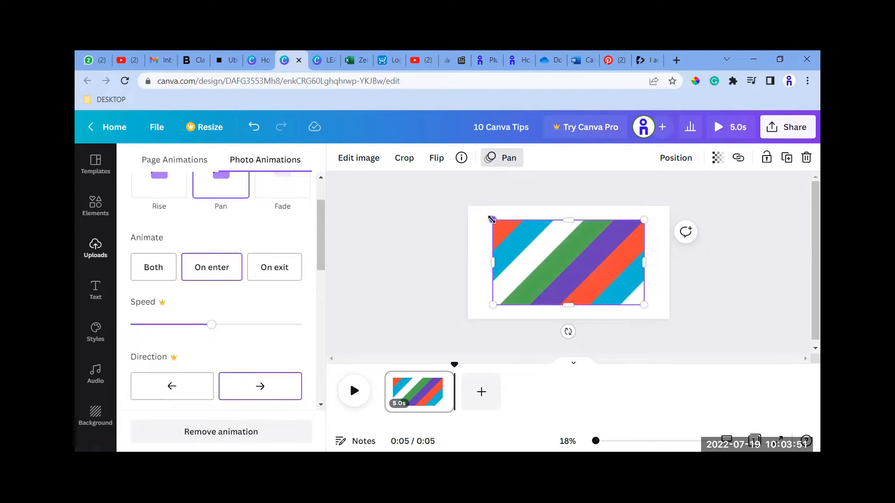
drag(482, 215, 457, 202)
drag(643, 305, 669, 320)
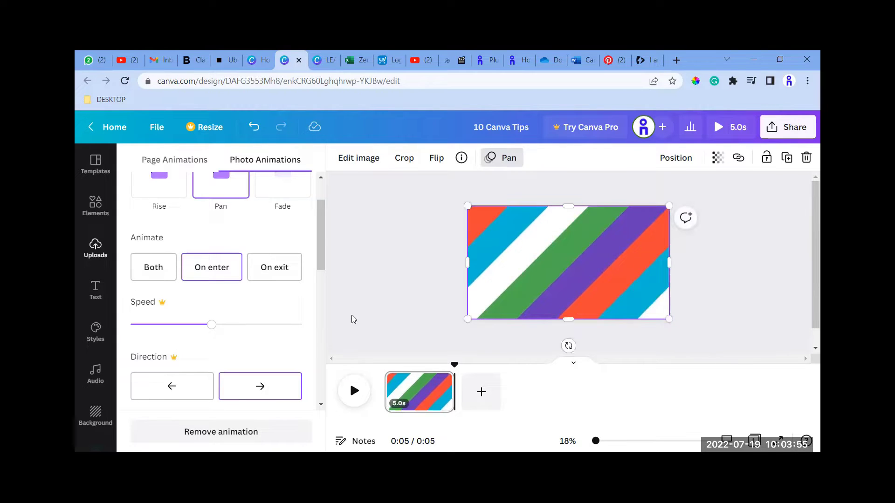
Play the page animation in the editor and in the full-screen preview, and return to the design.
click(355, 391)
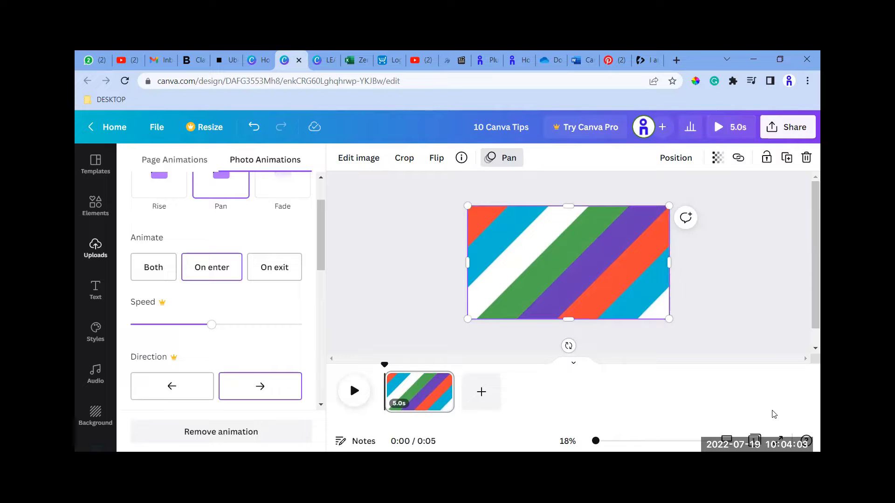
click(777, 440)
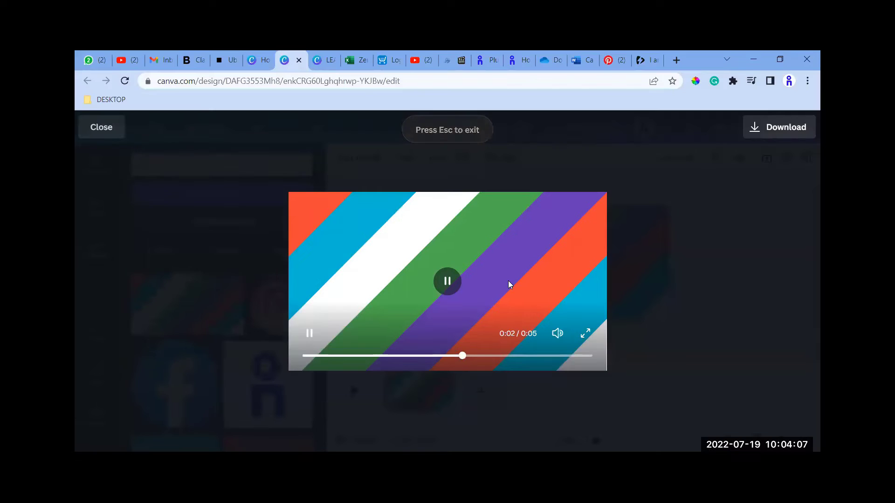
key(Escape)
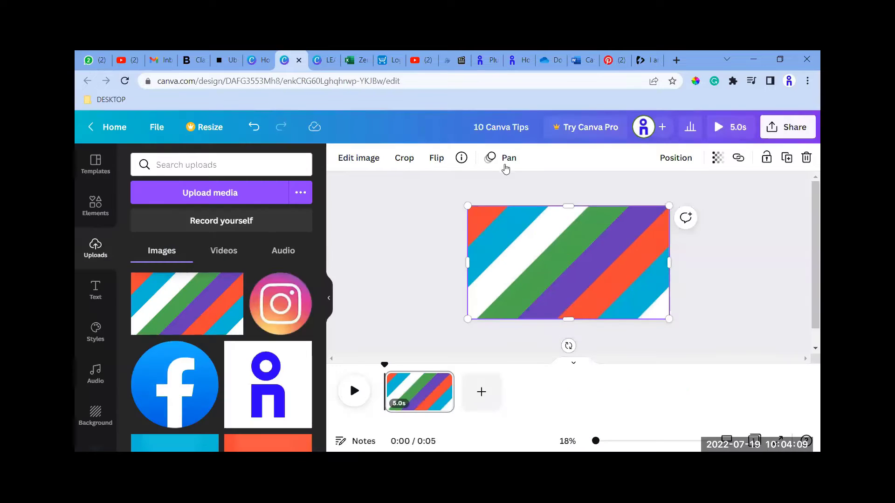
Check the page's timing setting and clear the striped image from the page.
click(427, 294)
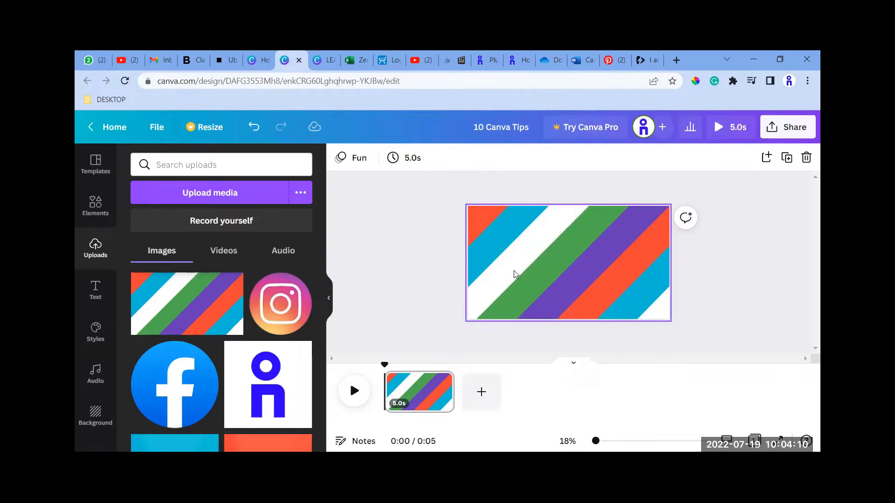
click(406, 163)
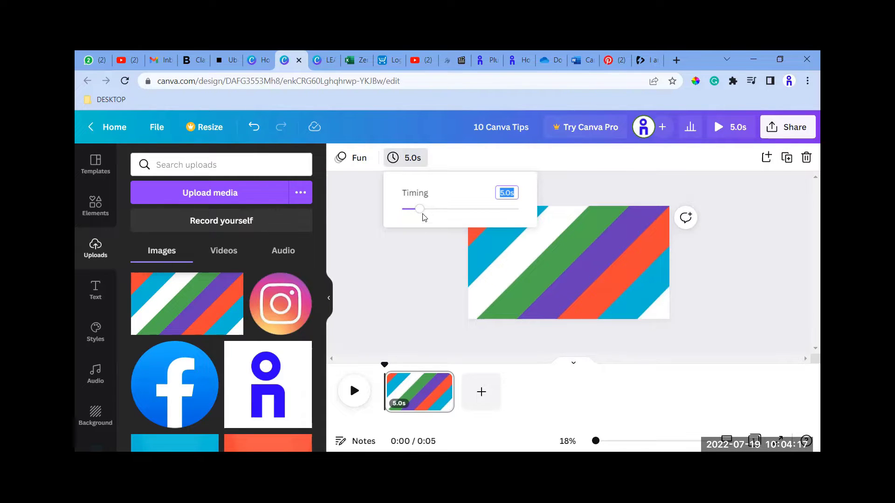
click(409, 278)
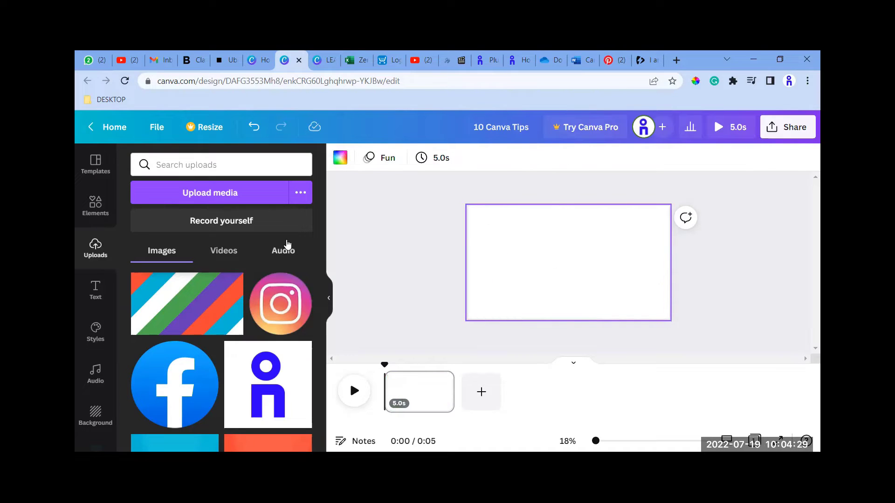
Add a heading to the blank page reading "I am" followed by the presenter's website name.
click(99, 290)
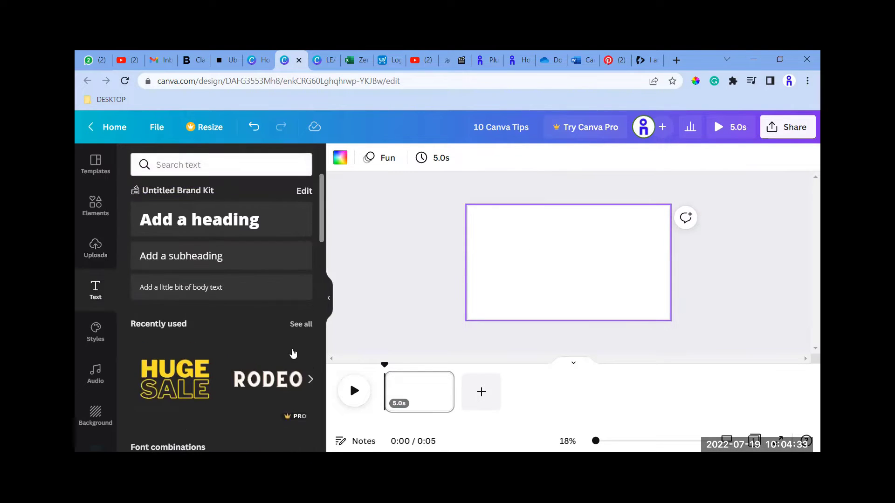
click(220, 228)
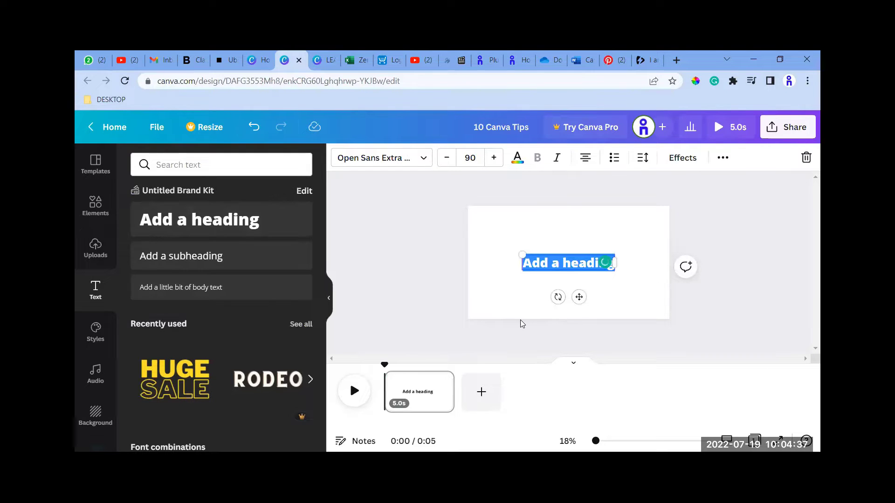
text(I a)
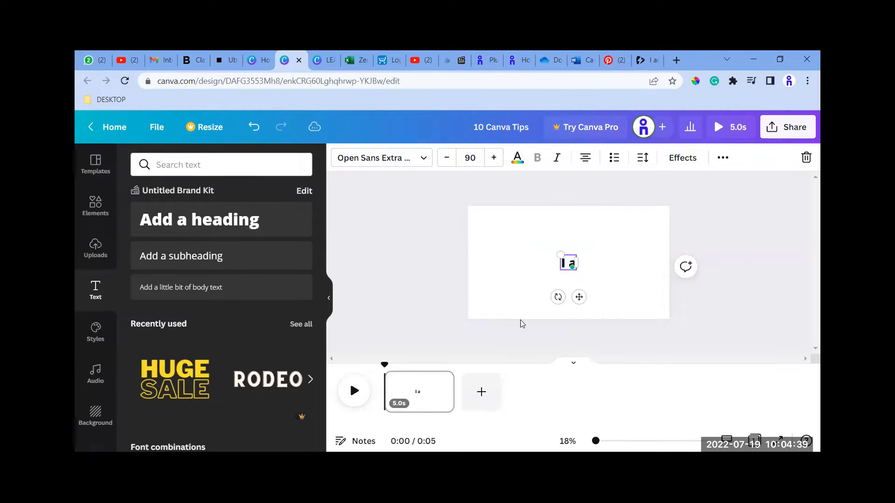
text(m Ronald.c)
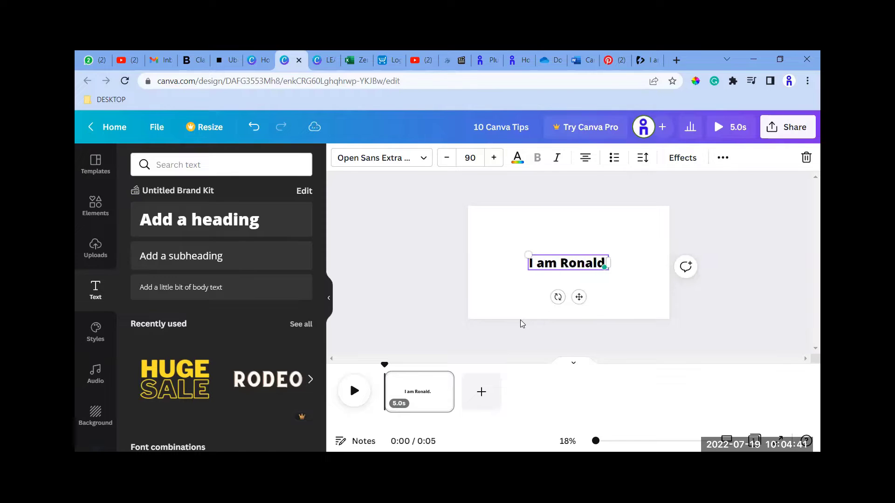
key(BackSpace)
key(BackSpace)
text(o.com)
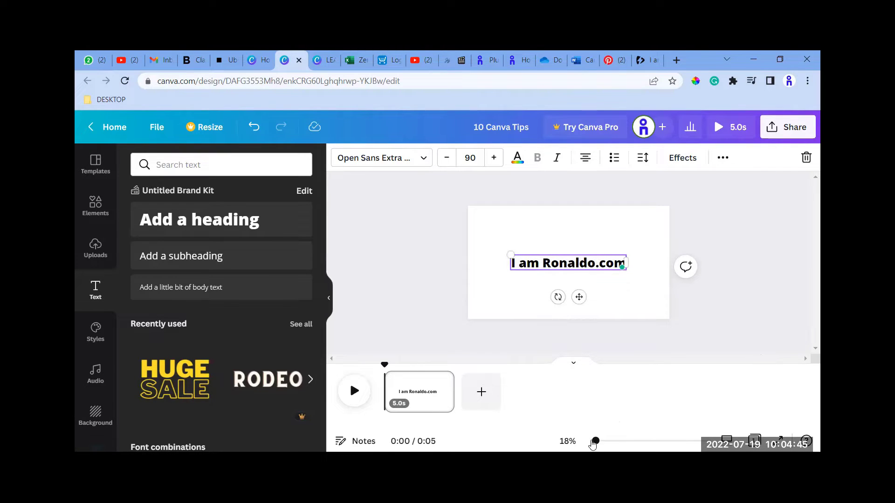
Open the text animation choices for the heading on the page.
drag(594, 440, 599, 441)
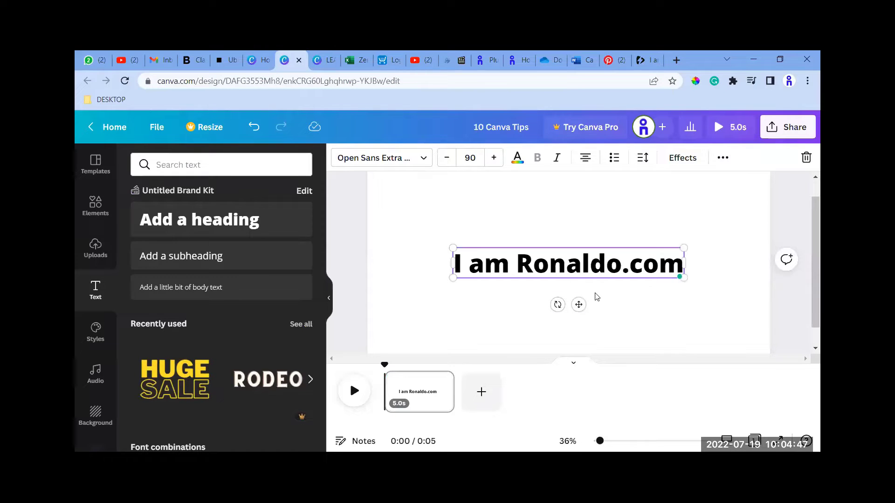
click(783, 303)
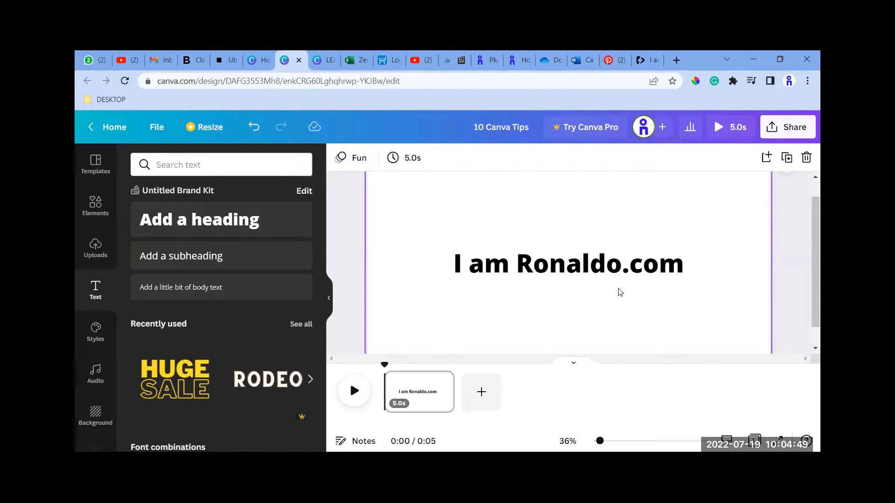
click(330, 299)
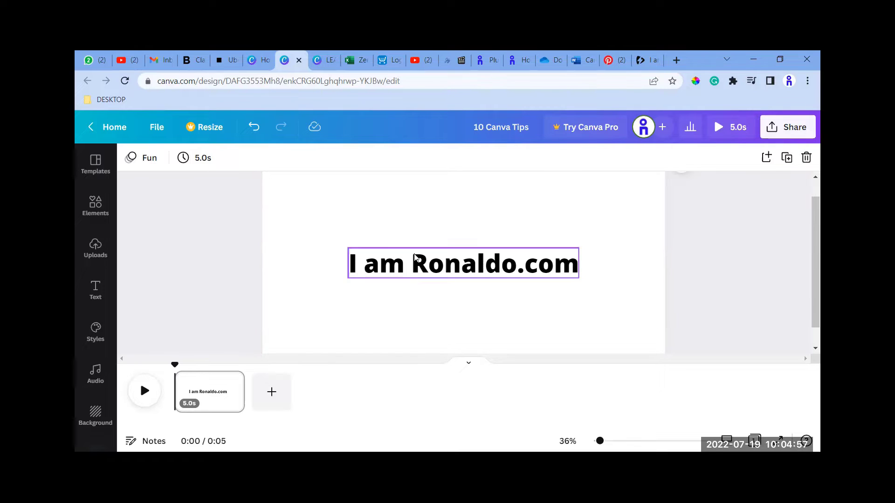
click(428, 273)
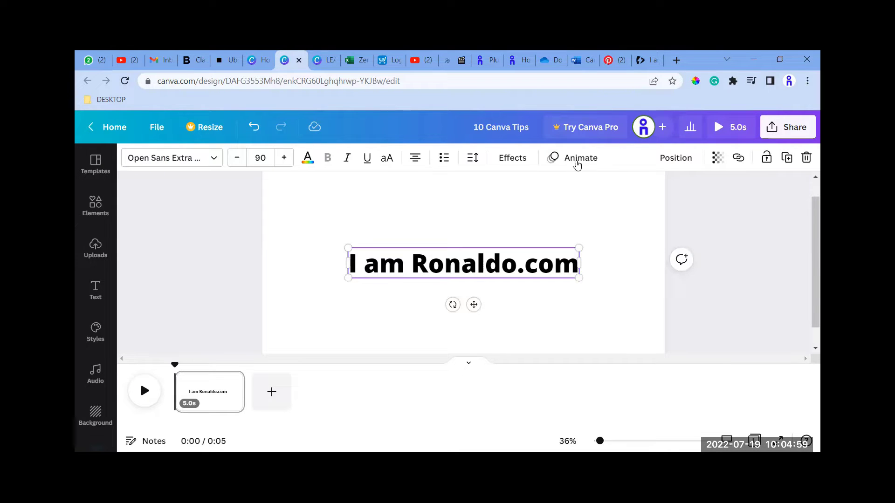
click(576, 158)
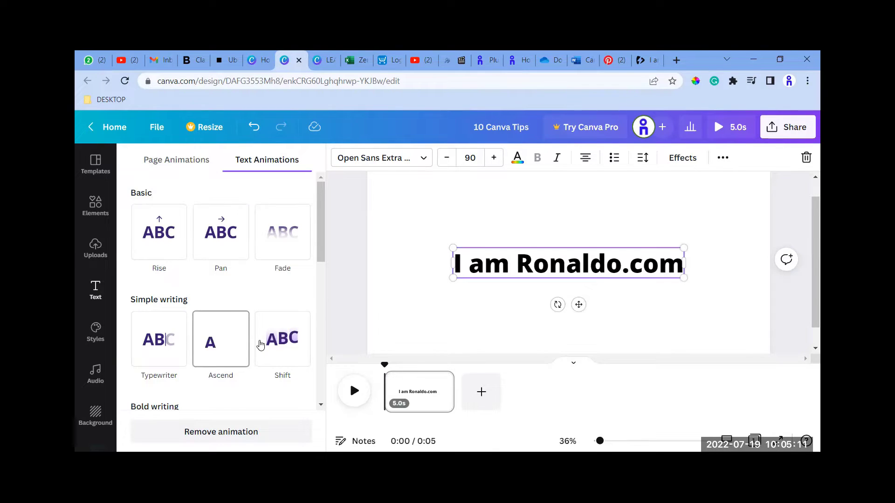
Try the Pop text animation from the Scale group on the heading.
scroll(202, 359, down, 4)
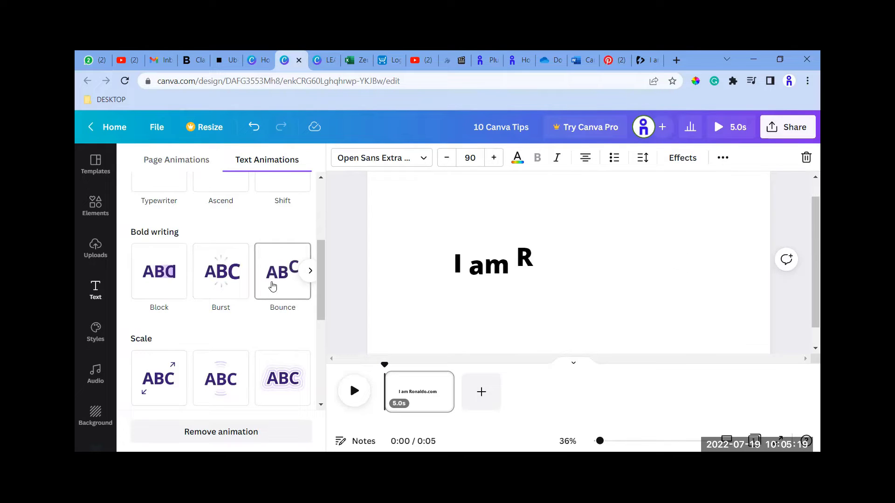
scroll(273, 286, down, 1)
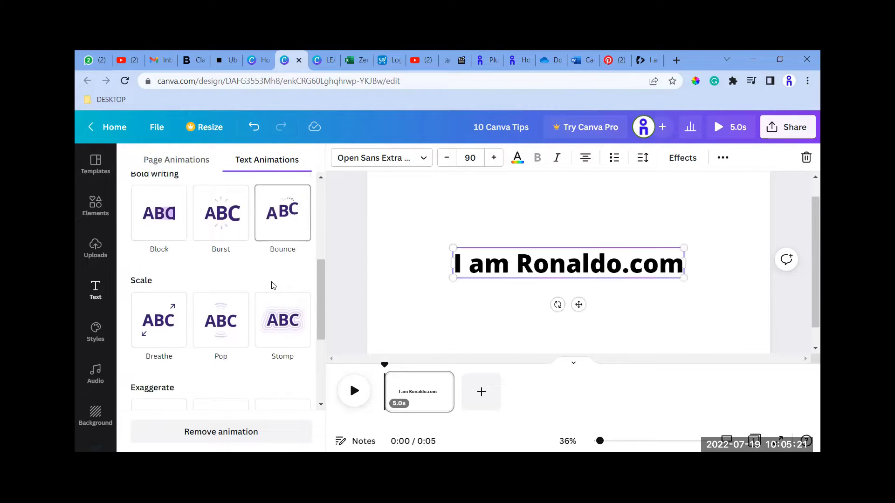
click(229, 322)
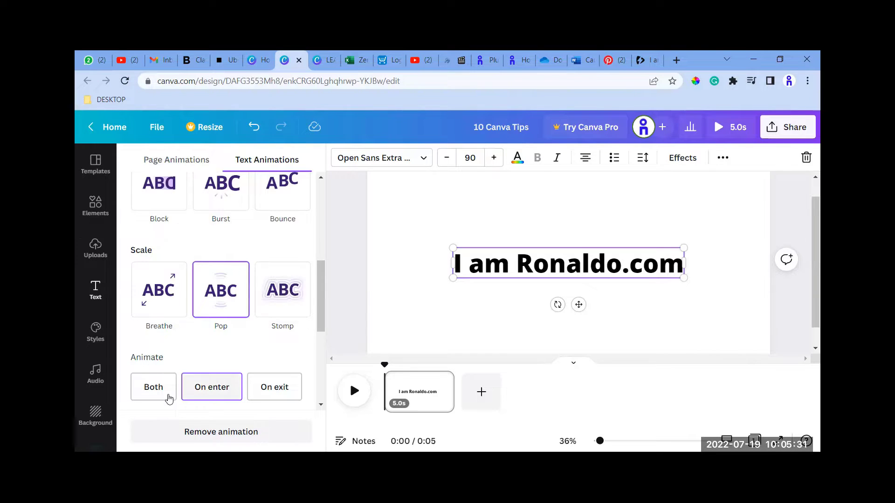
Apply the Typewriter text animation to the heading and review its enter, speed and writing style options.
scroll(179, 290, up, 3)
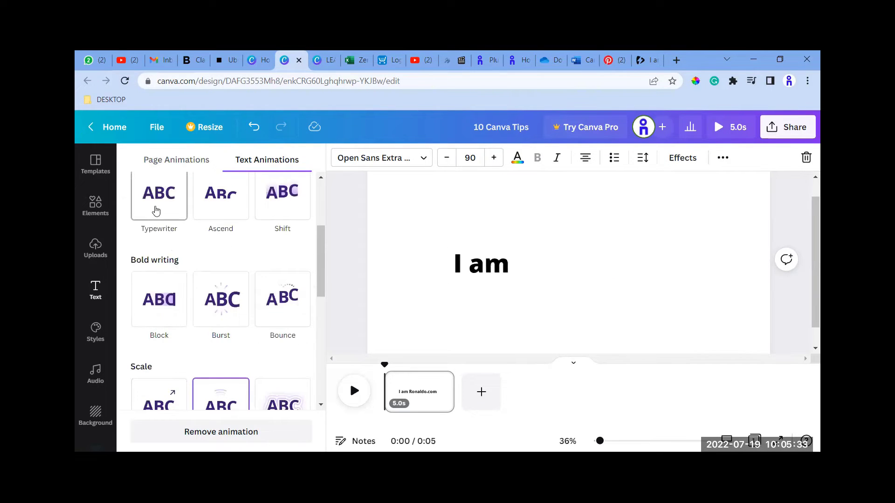
click(156, 211)
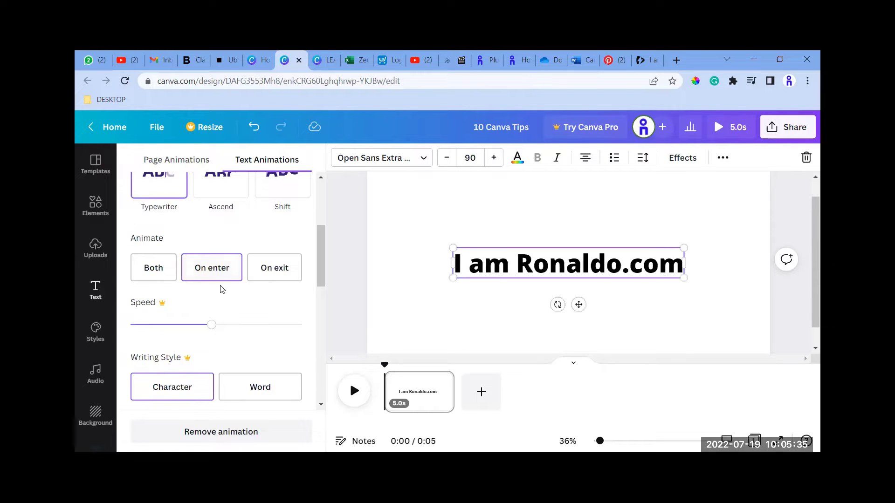
scroll(220, 289, down, 5)
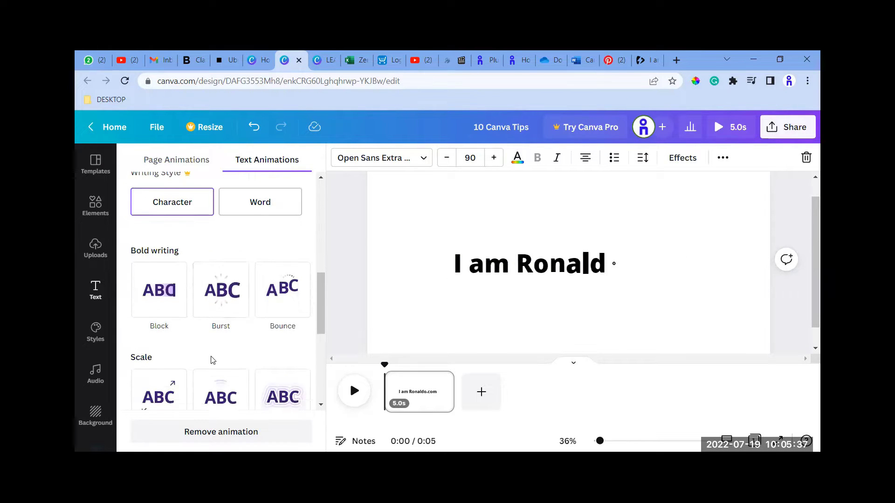
scroll(212, 360, down, 3)
scroll(161, 303, up, 6)
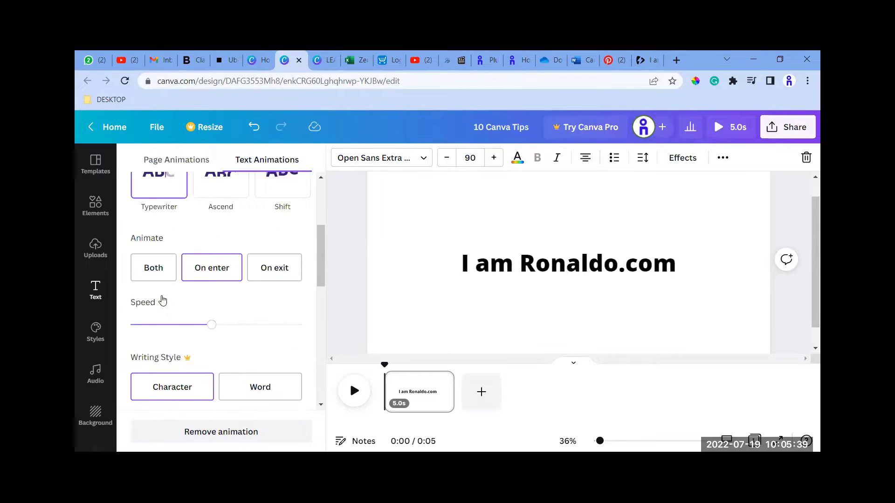
scroll(161, 300, up, 3)
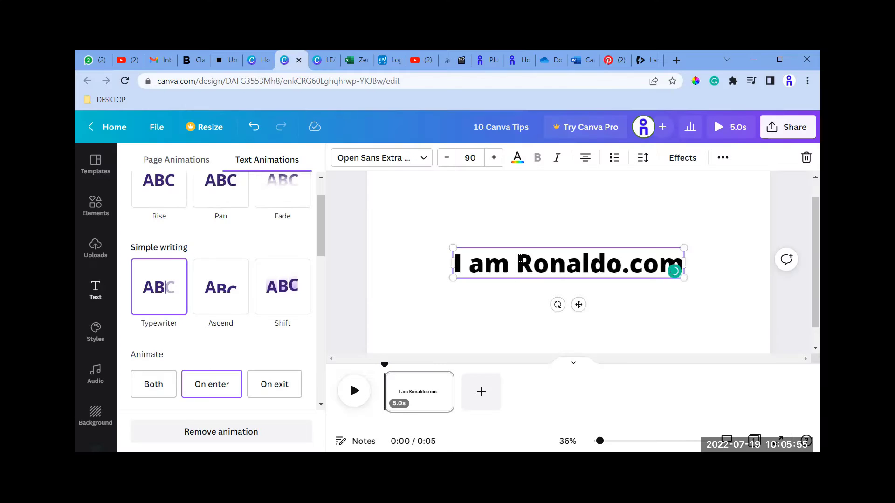
Delete the heading from the page, leaving the page blank.
key(Delete)
click(582, 286)
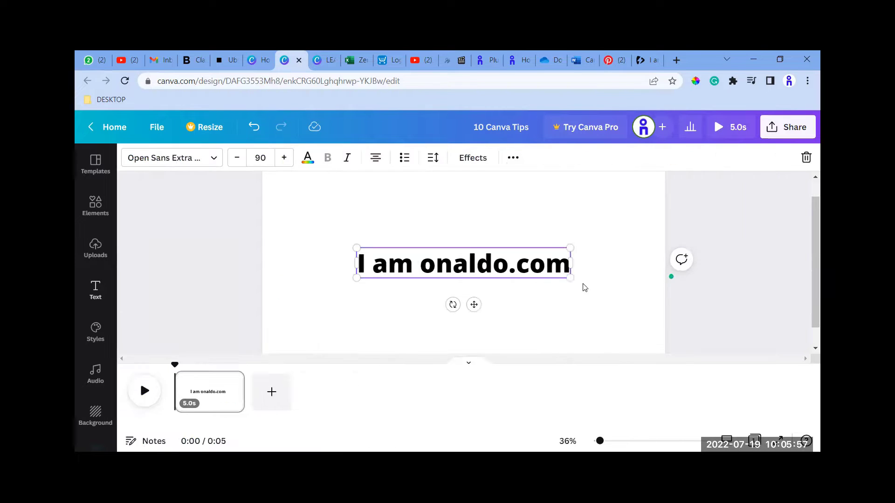
click(495, 268)
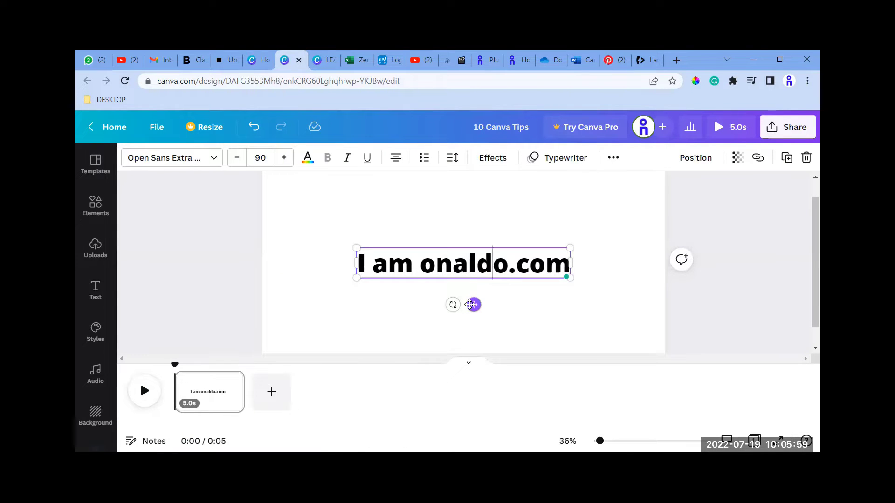
key(Delete)
click(586, 296)
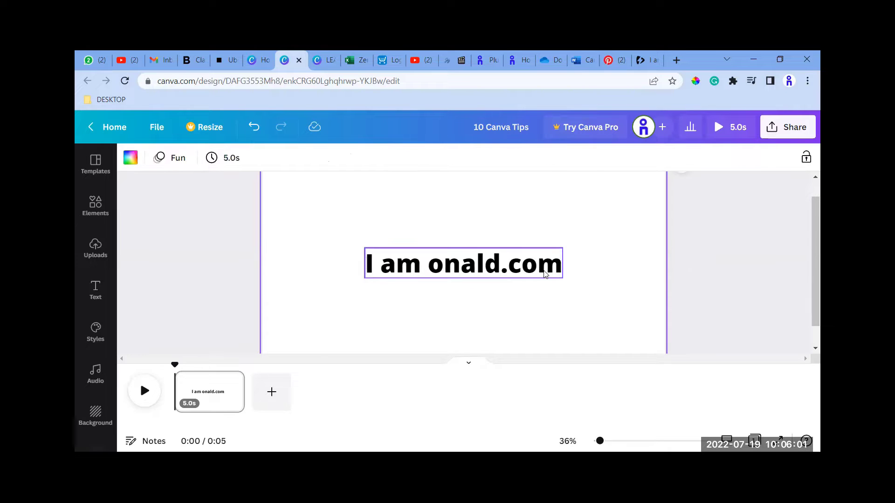
click(519, 251)
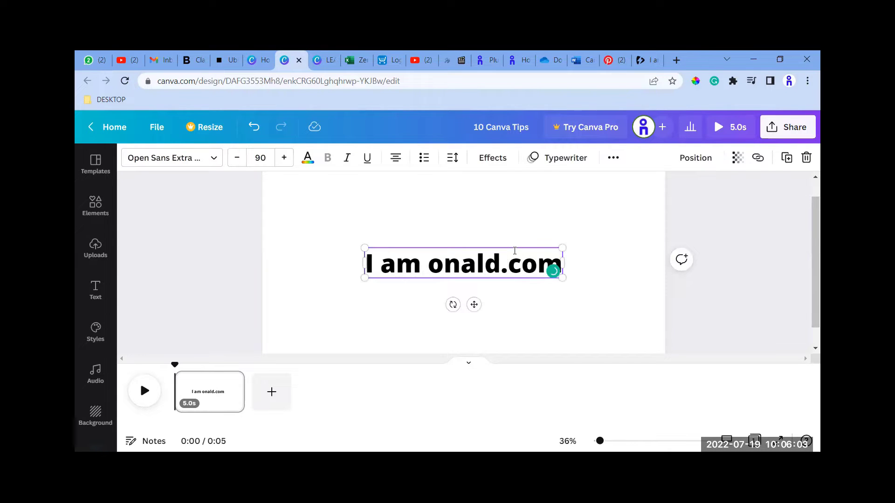
click(430, 294)
click(432, 279)
key(Delete)
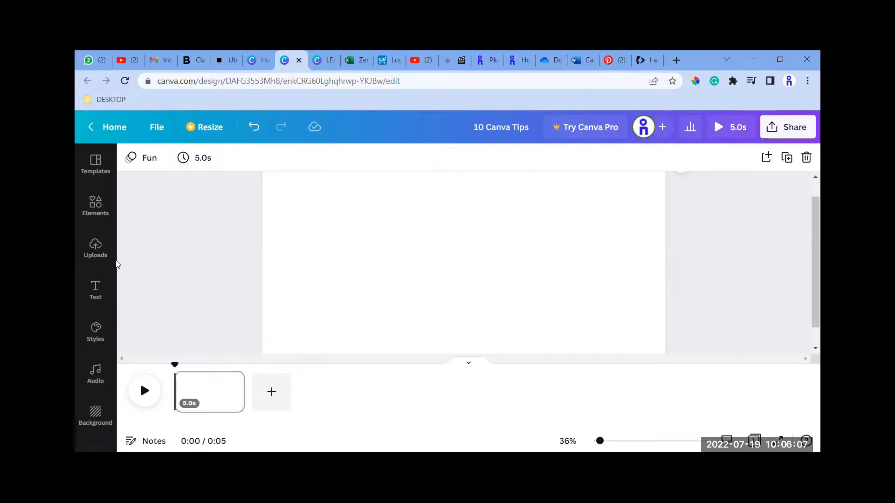
Place the uploaded "Your Digital Product" banner image near the middle of the blank page.
click(96, 247)
scroll(200, 300, down, 1)
scroll(201, 308, down, 3)
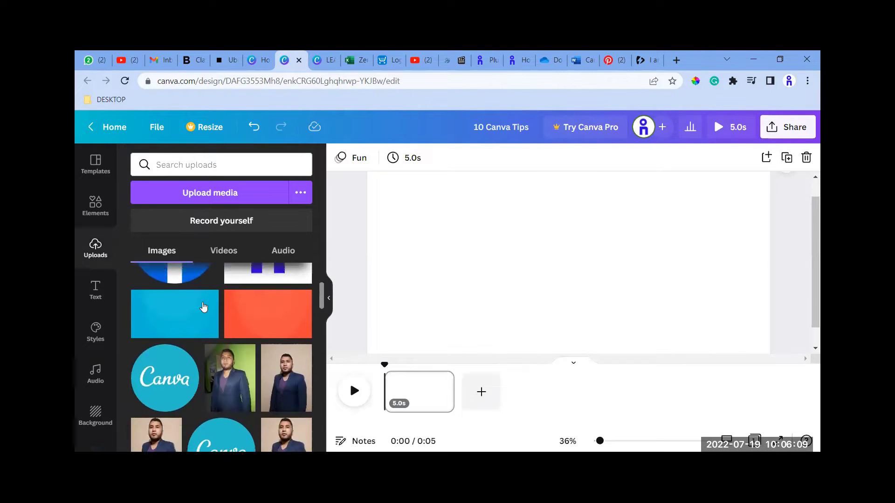
scroll(201, 312, up, 2)
scroll(201, 315, up, 2)
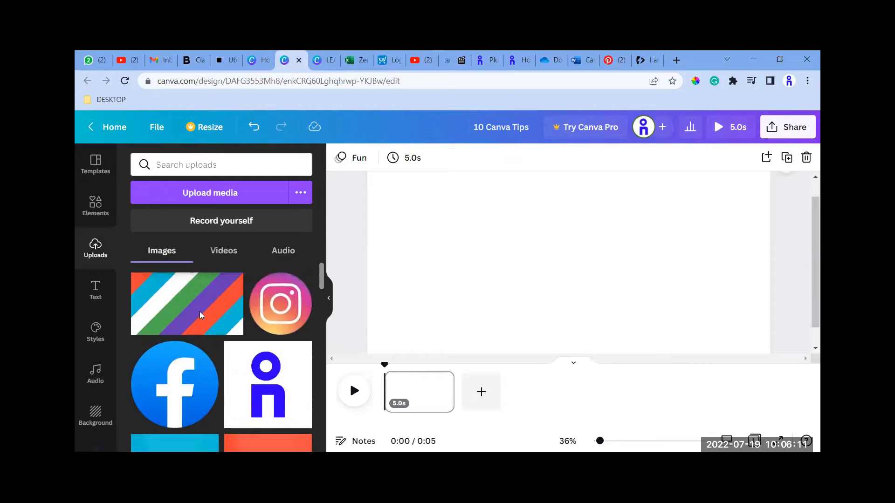
scroll(200, 316, down, 8)
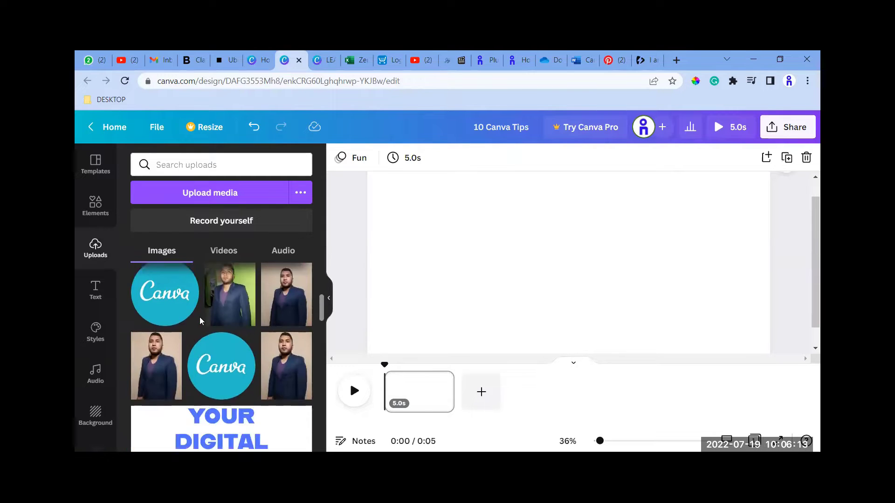
scroll(205, 334, down, 3)
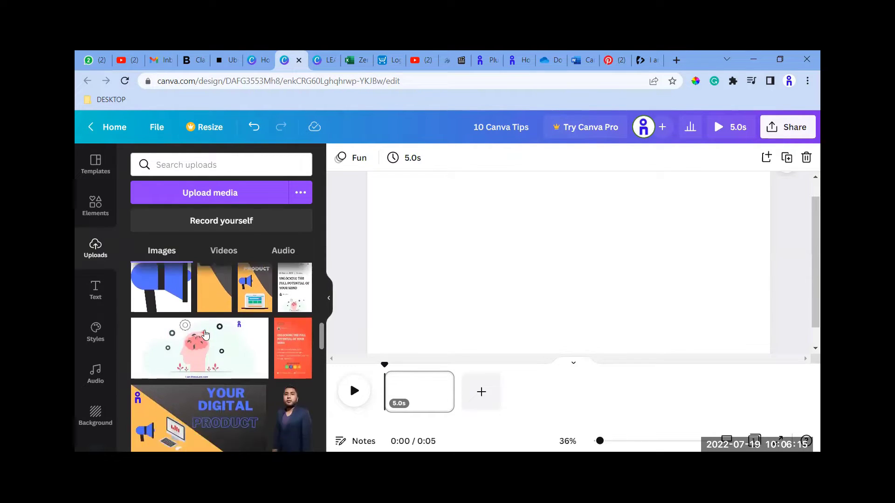
drag(210, 347, 490, 251)
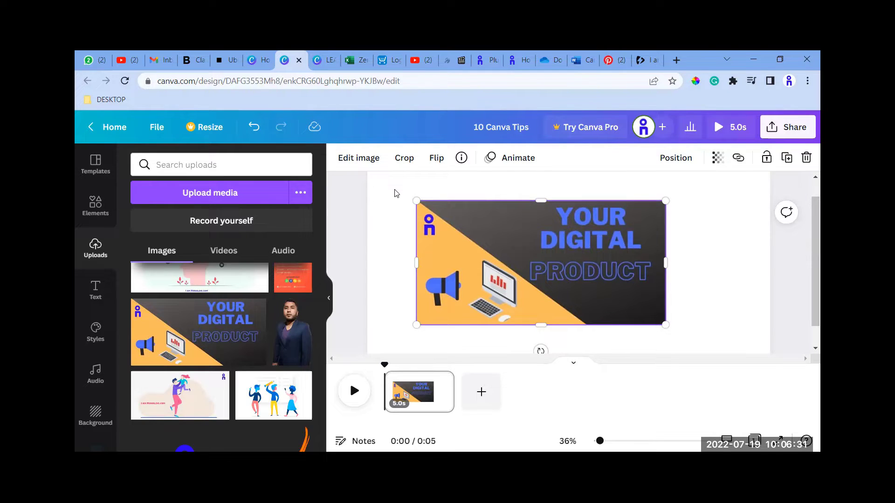
Examine the adjustments, filters and effects offered for editing the banner image.
click(346, 187)
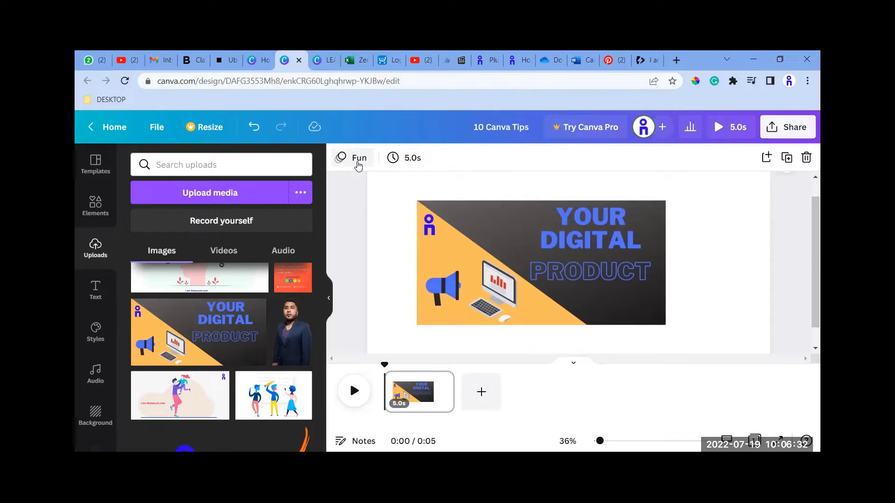
click(458, 215)
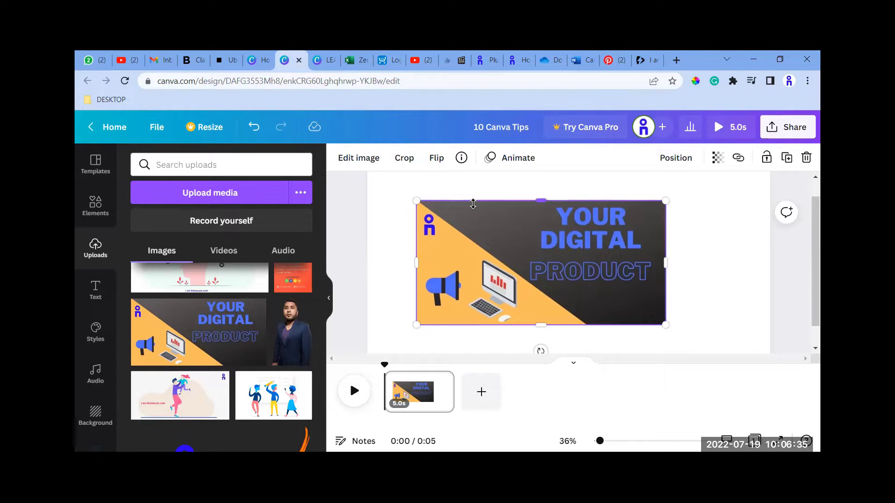
click(371, 161)
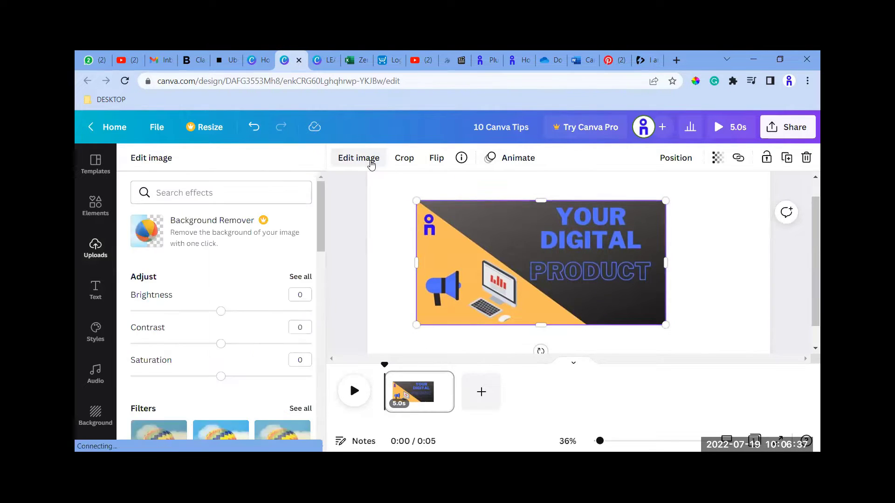
scroll(216, 289, down, 10)
scroll(220, 317, down, 8)
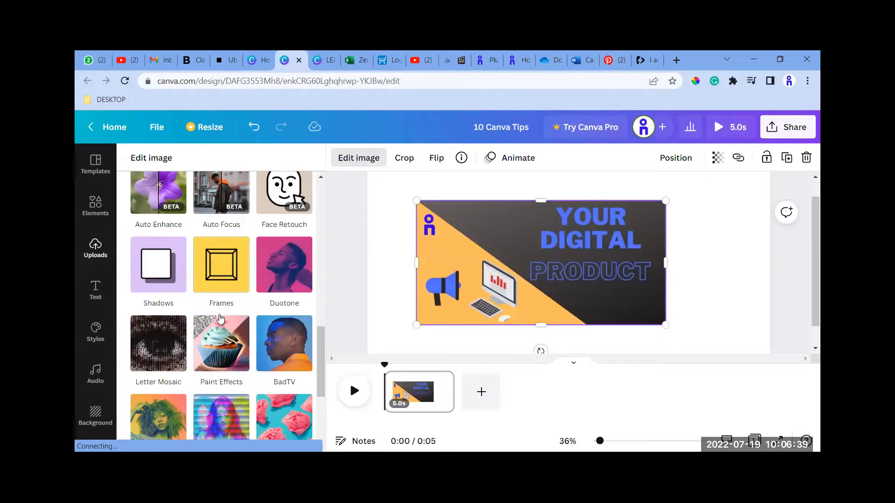
scroll(468, 224, up, 2)
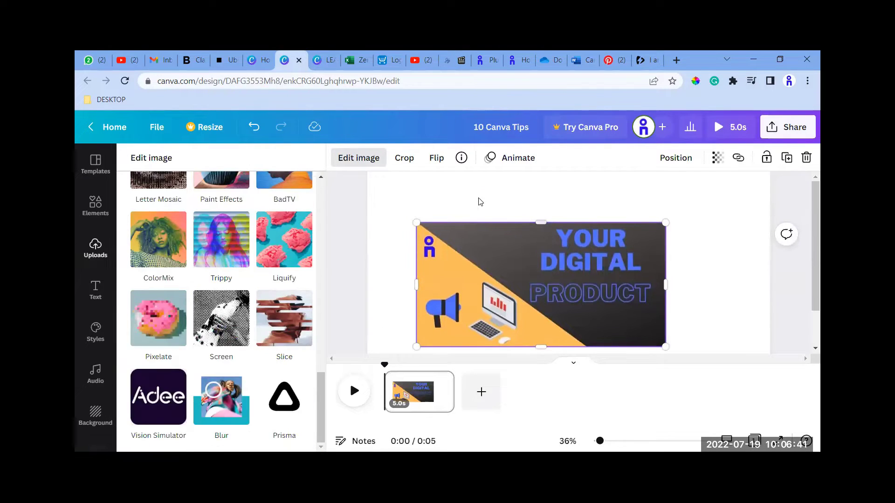
click(535, 207)
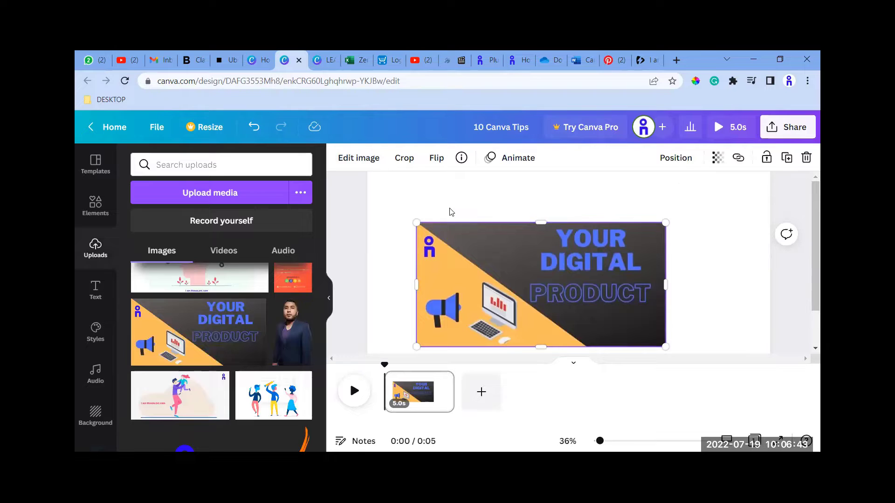
Examine the page background colour choices, including the website, photo and default colours.
click(398, 198)
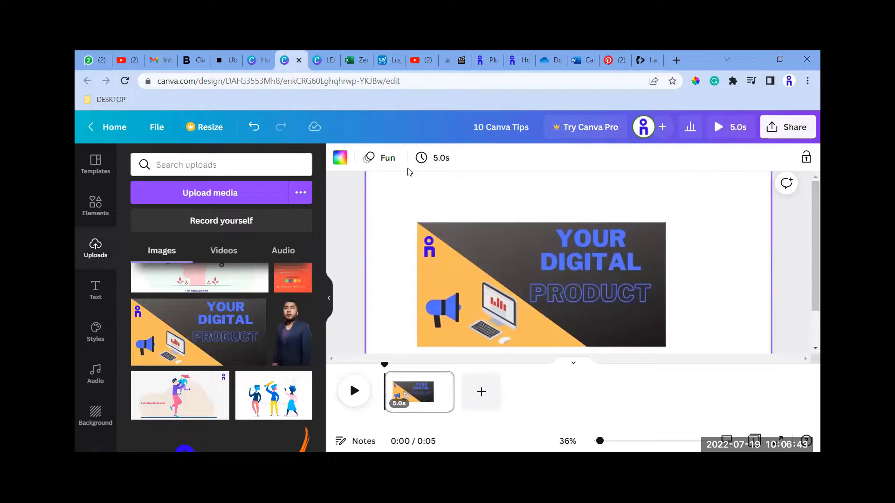
click(340, 158)
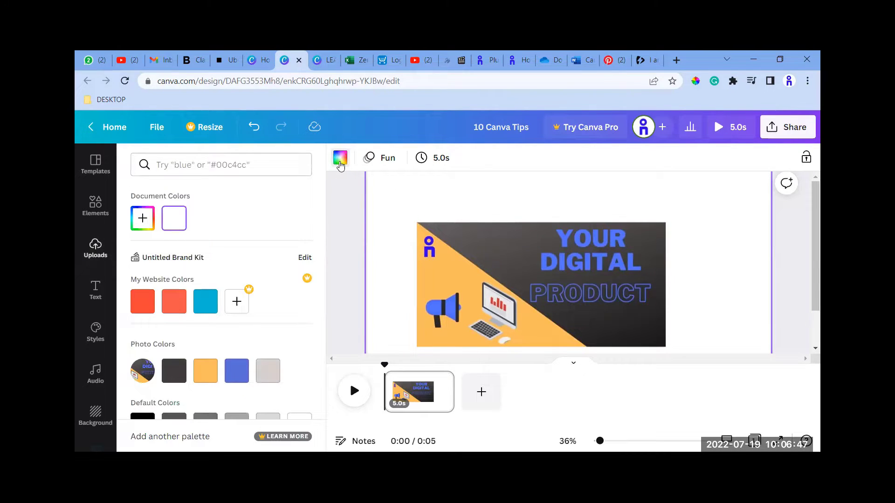
scroll(144, 301, down, 1)
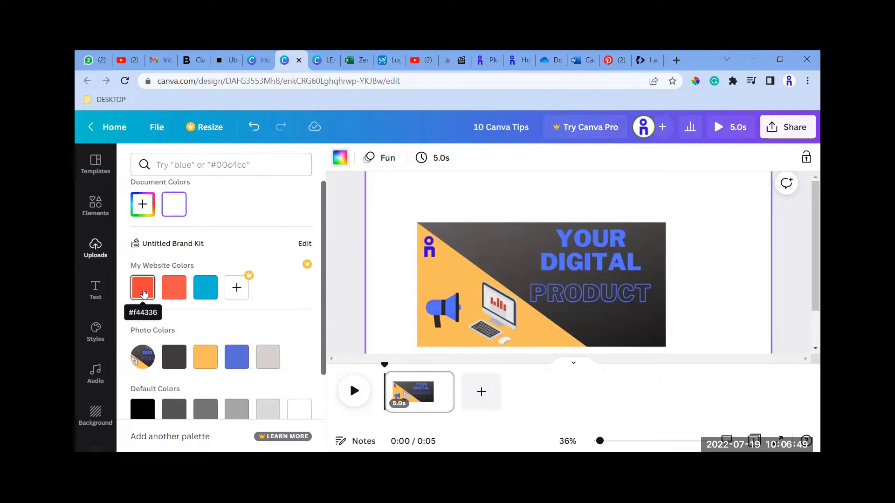
scroll(144, 298, down, 1)
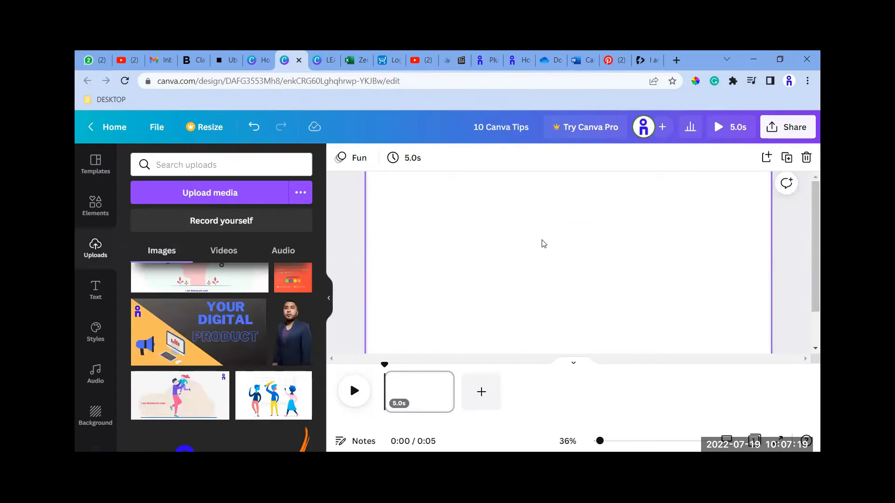
Apply the pale pink textured background from the background library to the blank page.
click(97, 216)
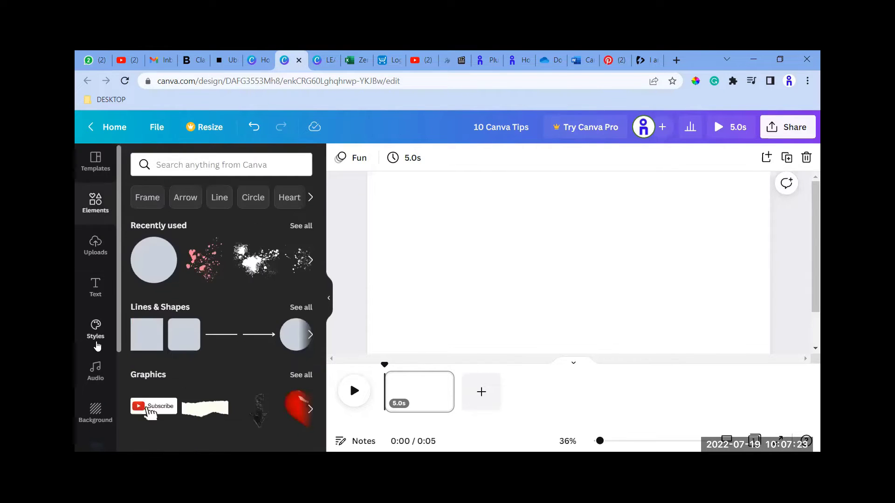
scroll(98, 317, down, 3)
click(97, 307)
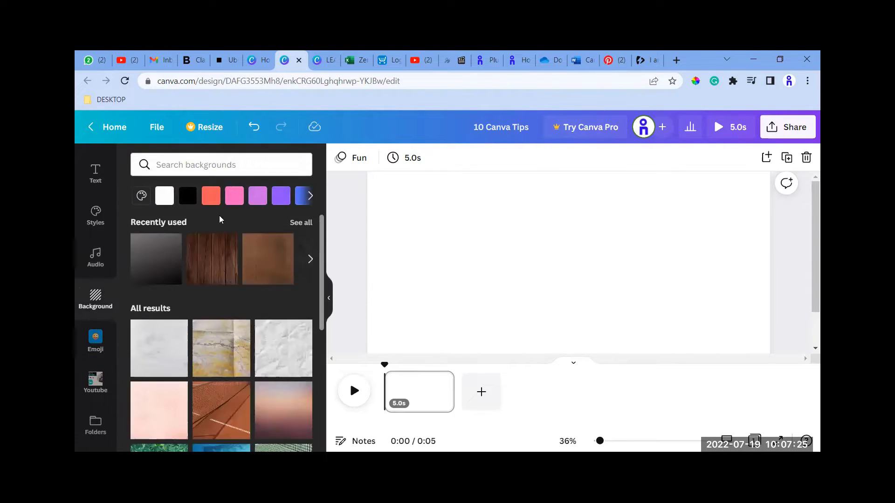
scroll(225, 289, down, 1)
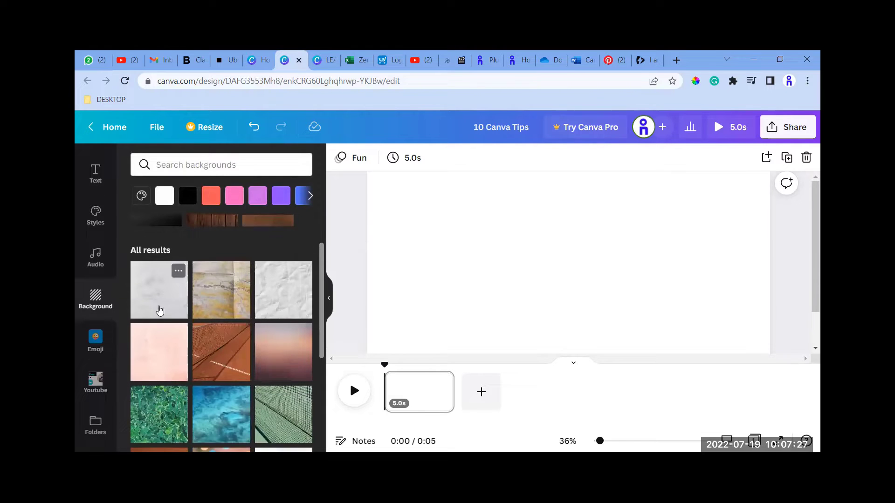
click(160, 346)
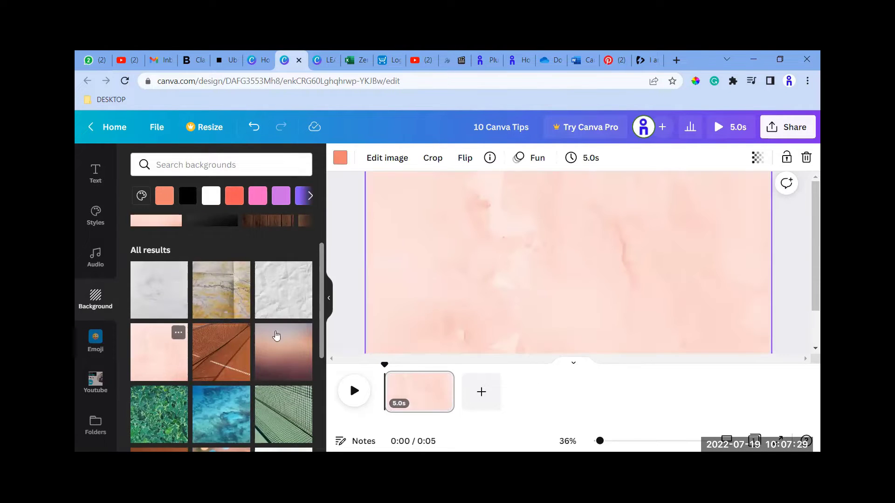
Search the background library for "frames".
scroll(188, 335, up, 1)
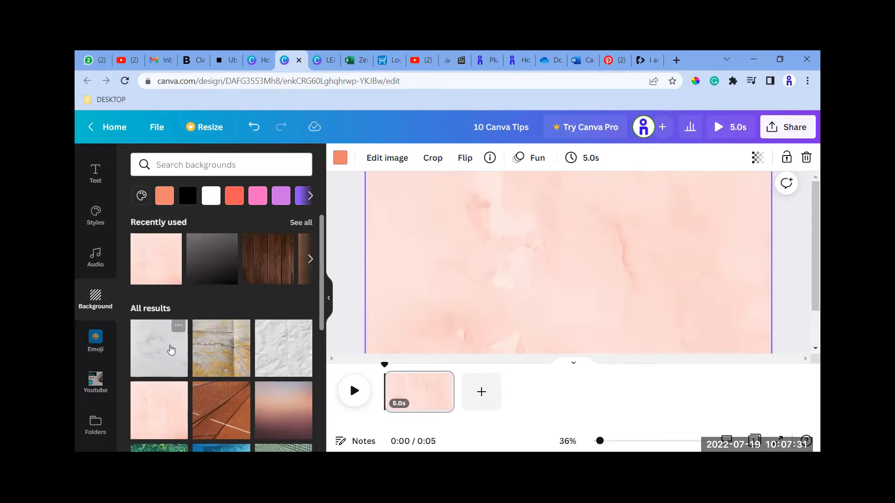
scroll(188, 316, down, 2)
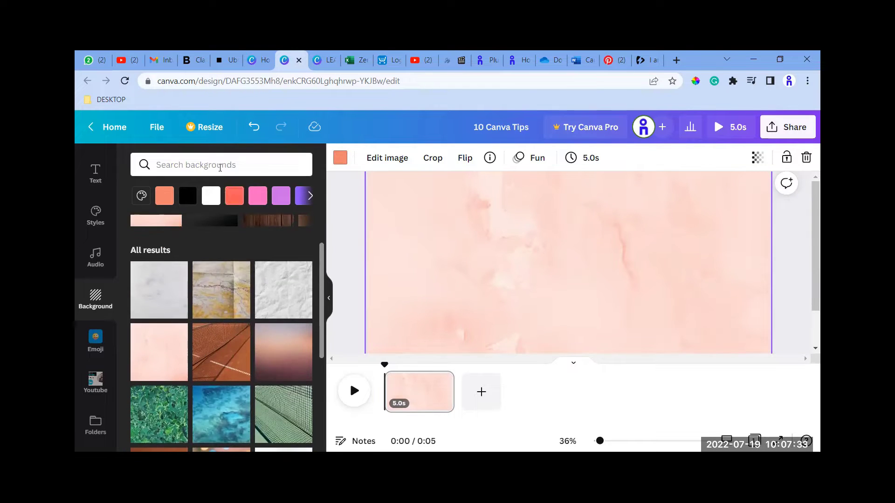
click(220, 165)
text(f)
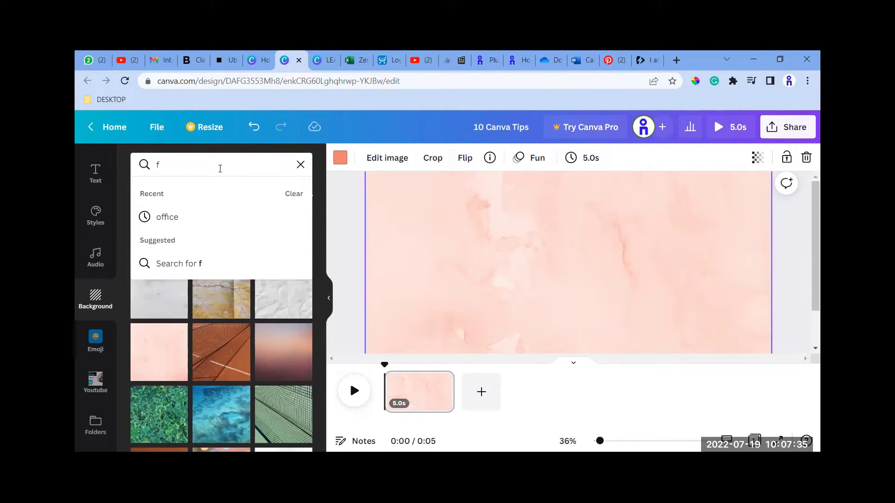
text(r)
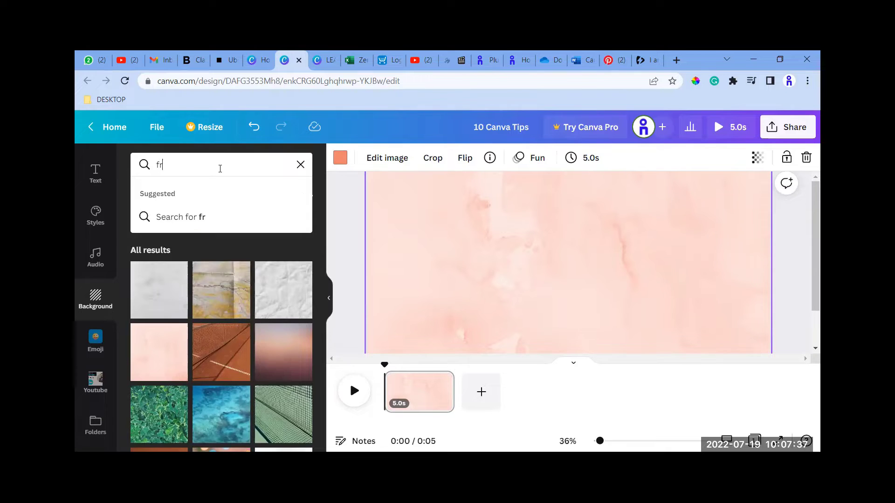
text(ames)
key(Return)
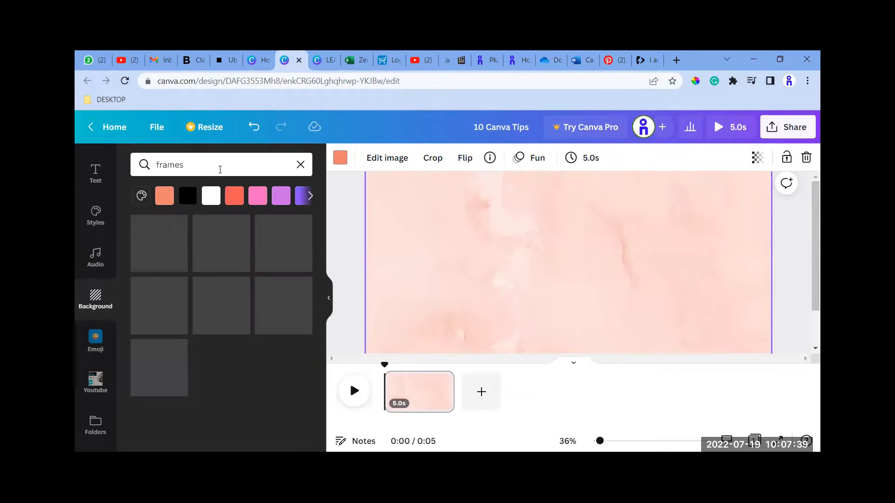
Search the templates for "frame" and look through the matching designs.
click(96, 216)
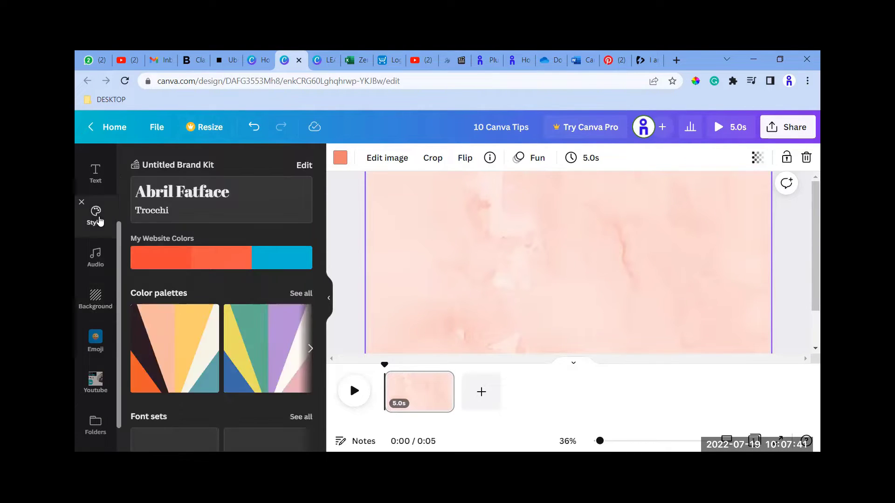
scroll(99, 233, up, 3)
click(100, 212)
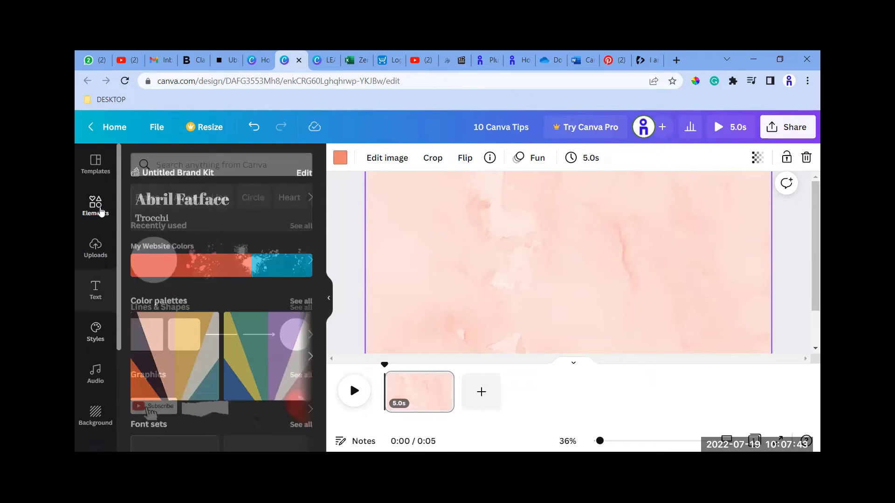
click(96, 169)
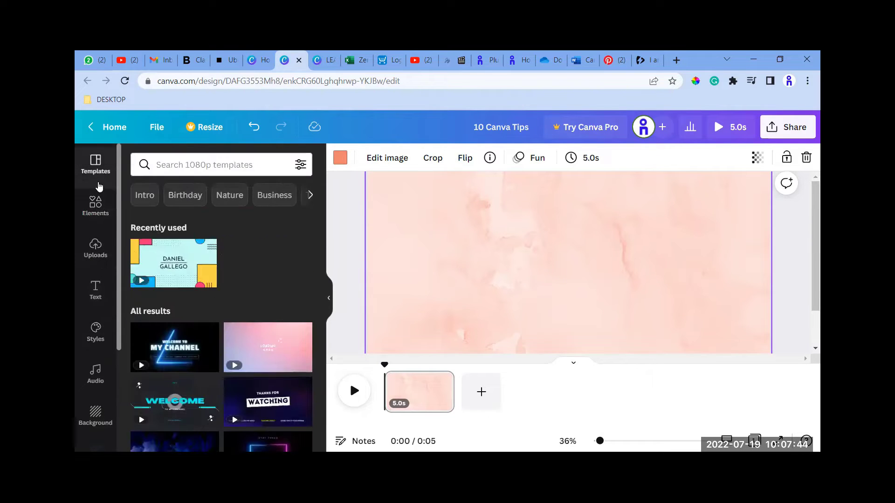
click(172, 165)
text(frame)
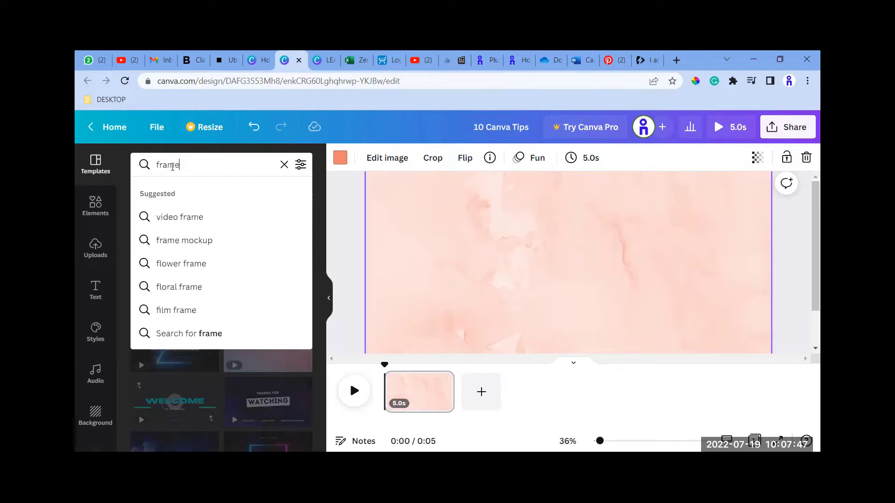
key(Return)
scroll(139, 242, down, 3)
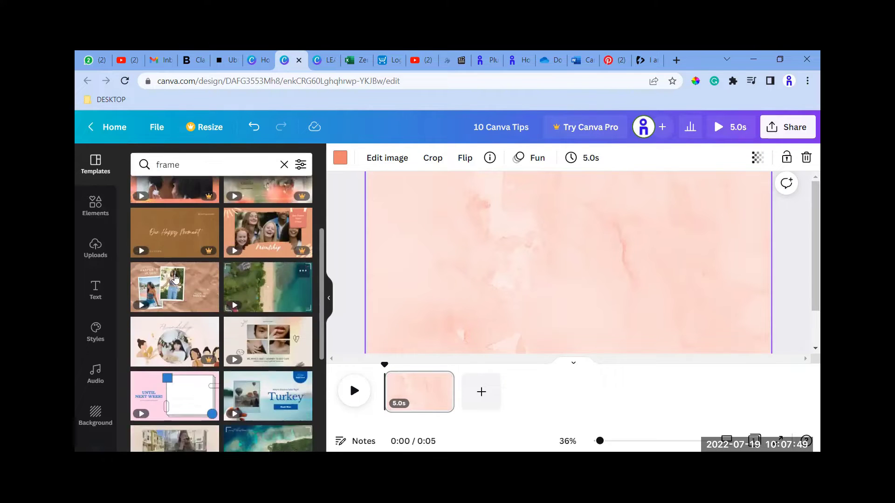
scroll(175, 297, down, 3)
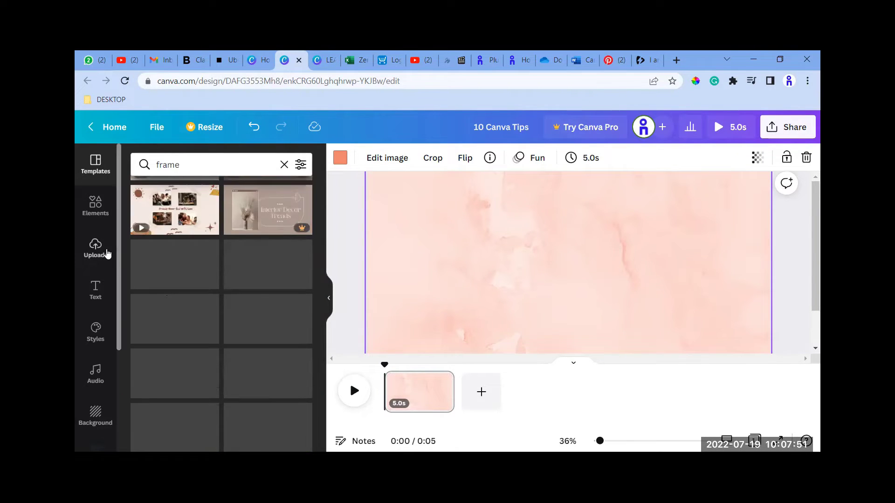
Search the elements library for "frames".
click(96, 205)
click(167, 154)
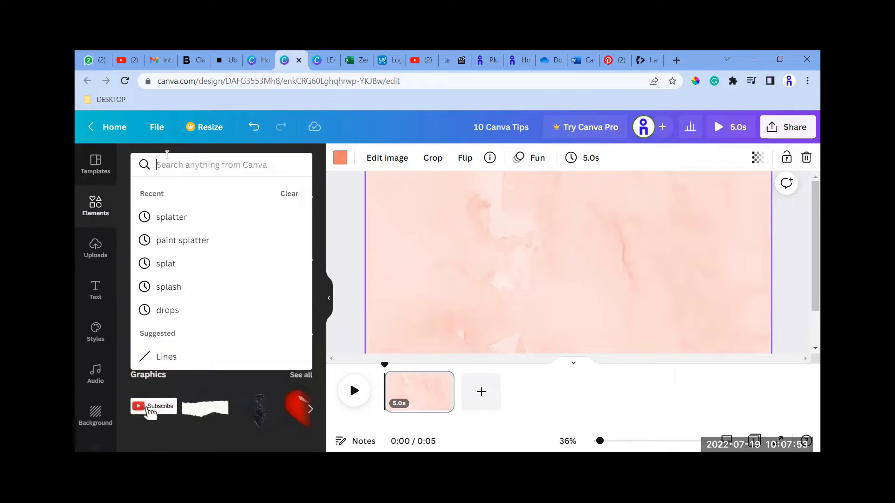
text(frames)
key(Return)
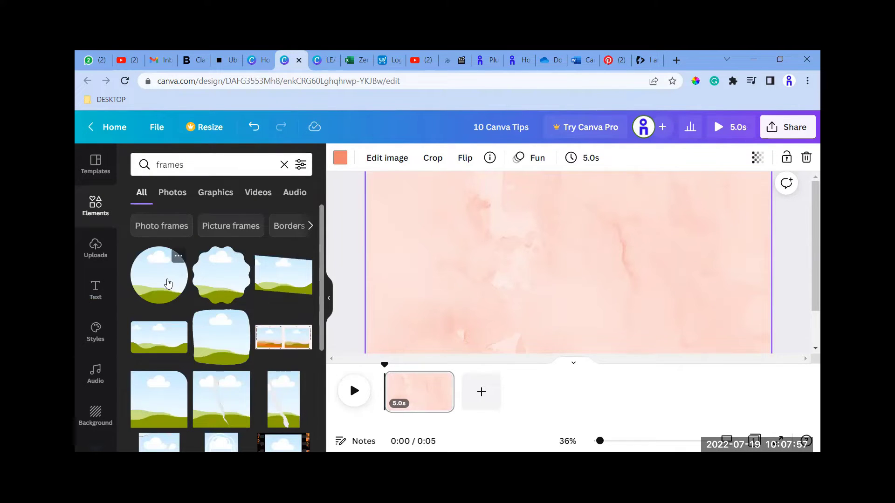
Add the circular frame to the page, enlarge it and place it on the page's right half.
click(168, 284)
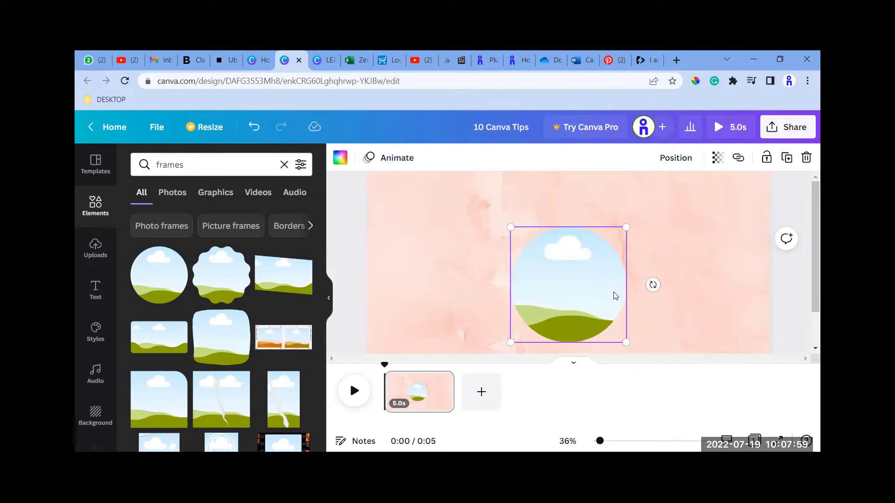
drag(599, 260, 642, 246)
drag(690, 301, 720, 328)
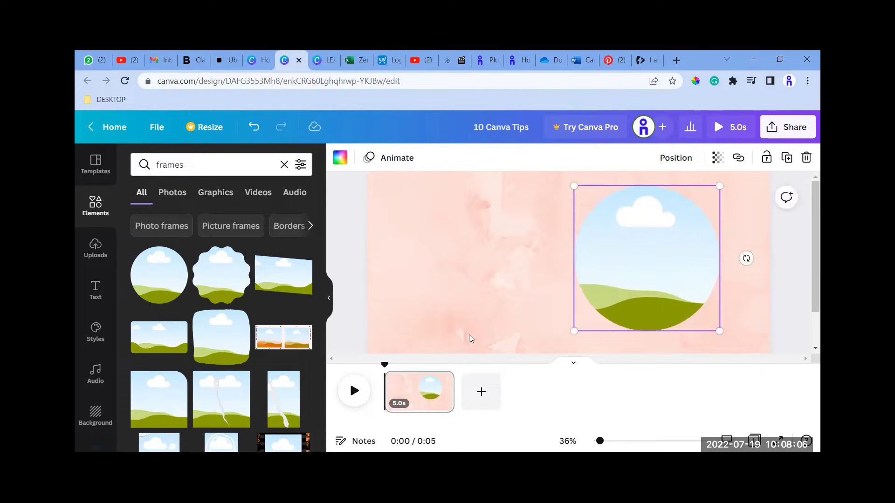
Fill the circular frame with the uploaded portrait photo of the man in a dark blue blazer.
click(96, 255)
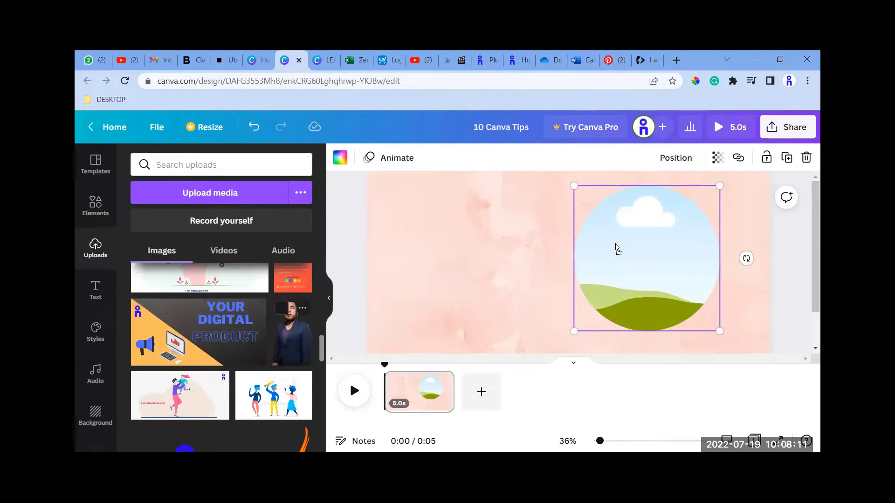
scroll(275, 331, up, 5)
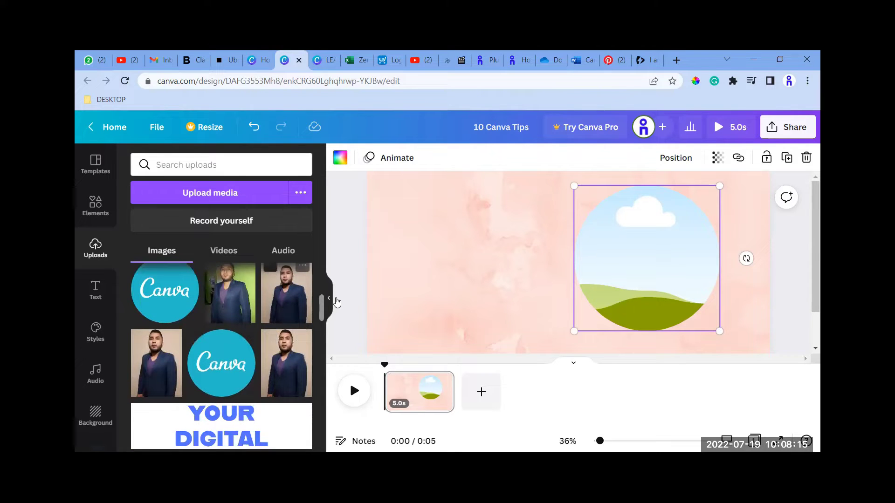
drag(286, 294, 612, 252)
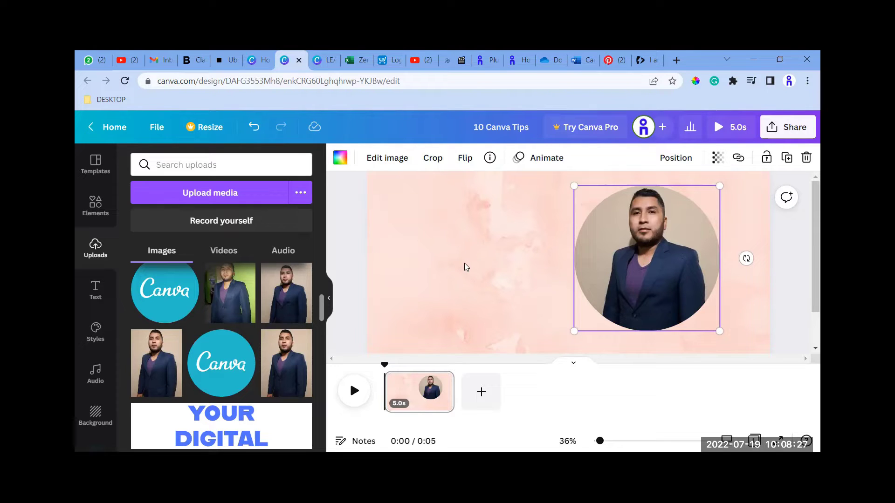
Add a heading reading "Learn Canva" and place it beside the portrait, near the top of the page.
click(95, 208)
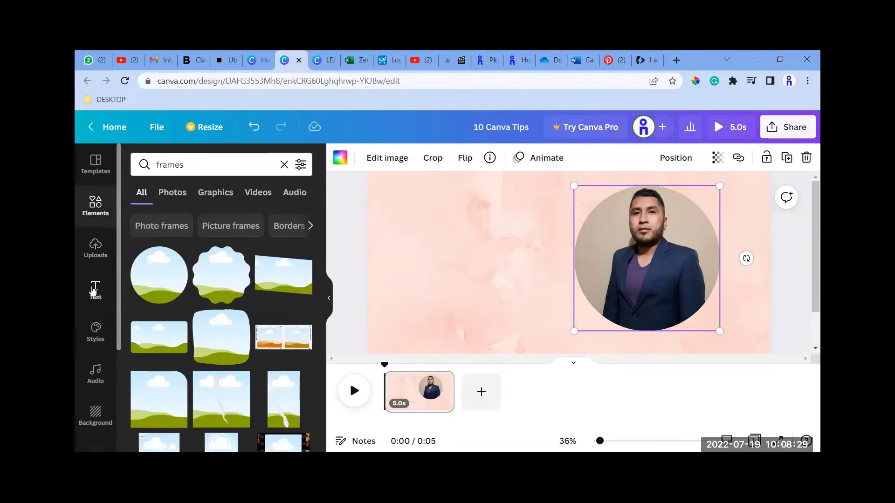
click(95, 289)
click(183, 228)
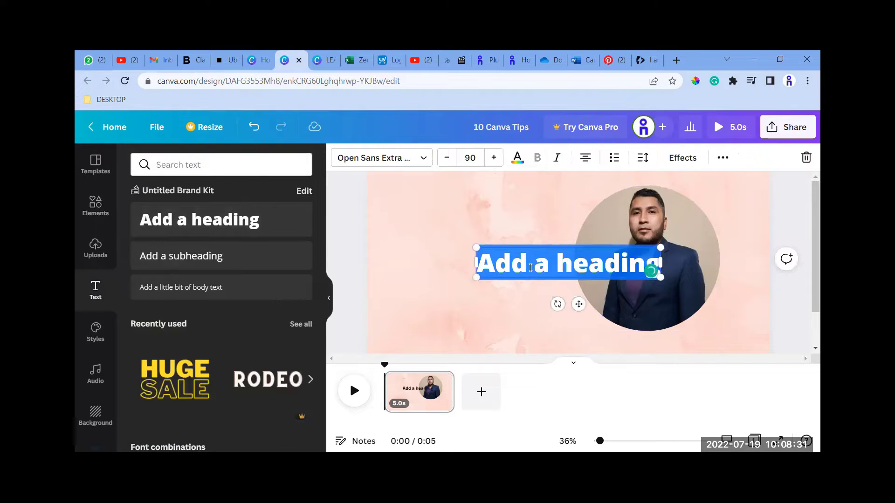
text(Learn Canva)
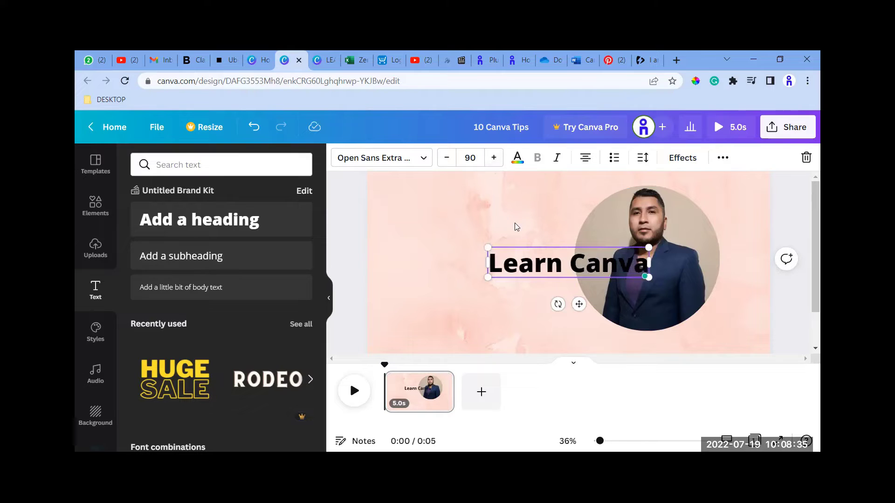
drag(536, 263, 442, 211)
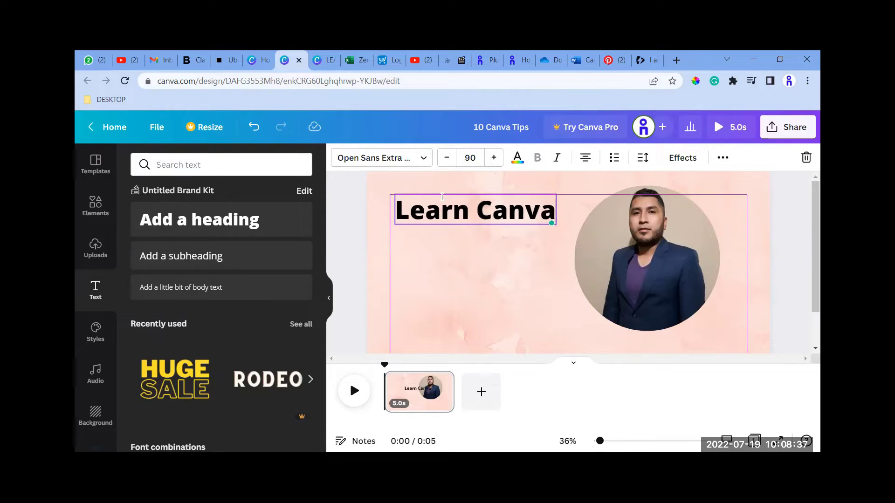
Set the font size of the "Learn Canva" heading to 110.
click(472, 159)
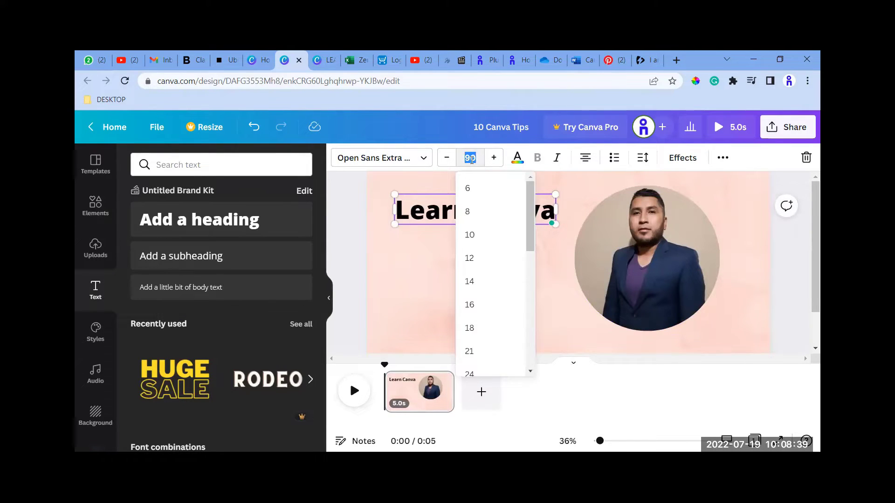
text(110)
key(Return)
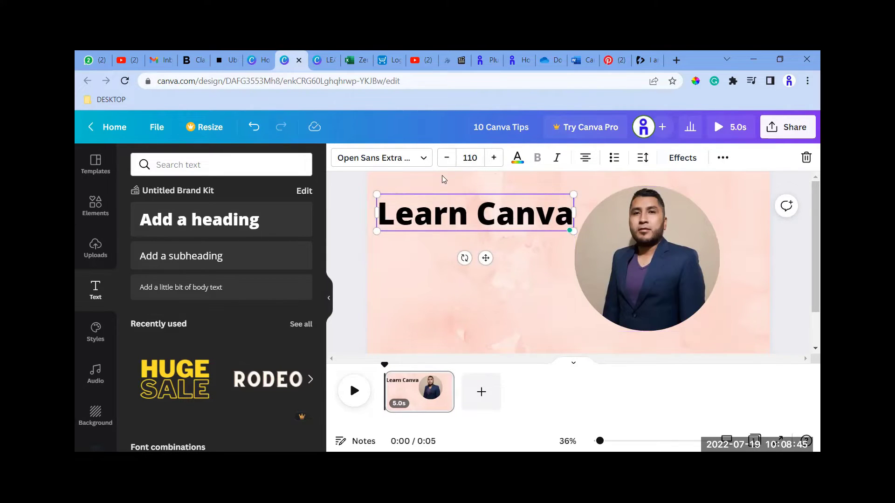
Add a subheading under the heading that reads "with" plus the presenter's site name, and make it bold.
click(244, 253)
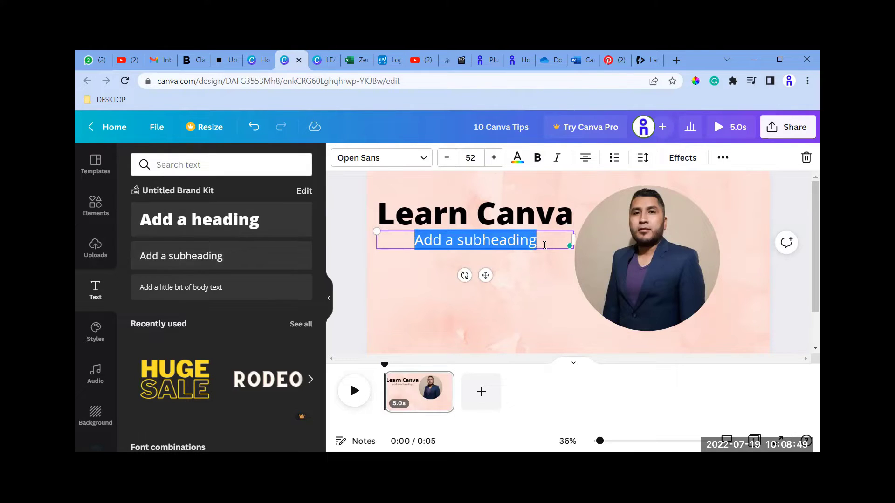
text(with Ronald.com)
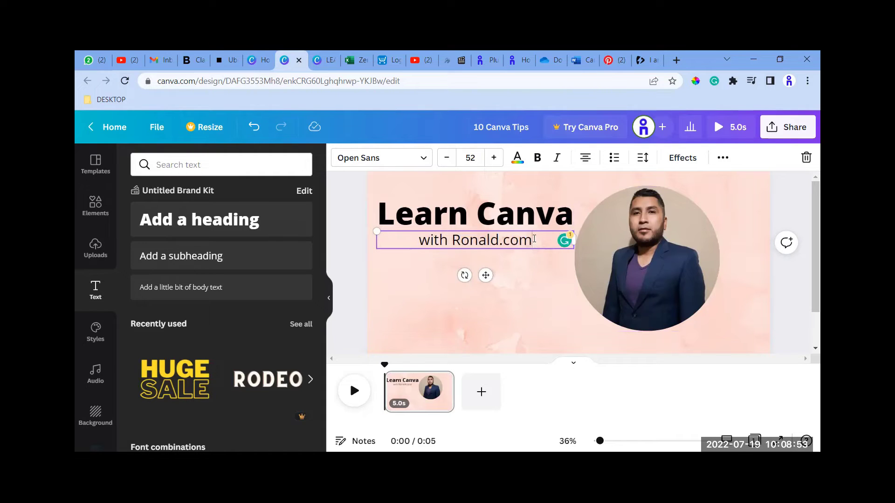
drag(534, 239, 415, 240)
click(537, 158)
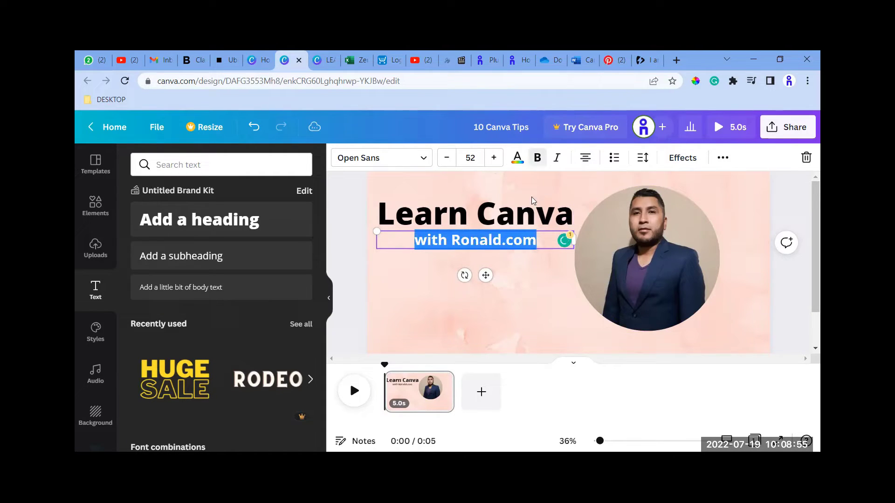
Move the subheading and the "Learn Canva" heading lower on the page, leaving a gap between them.
click(534, 290)
mouse_move(494, 240)
mouse_down()
mouse_move(494, 258)
mouse_move(497, 239)
mouse_up()
click(497, 228)
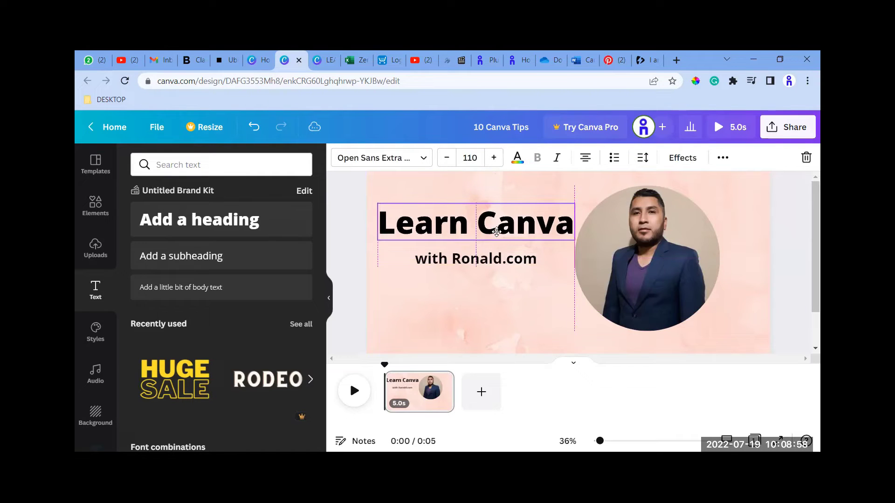
click(552, 339)
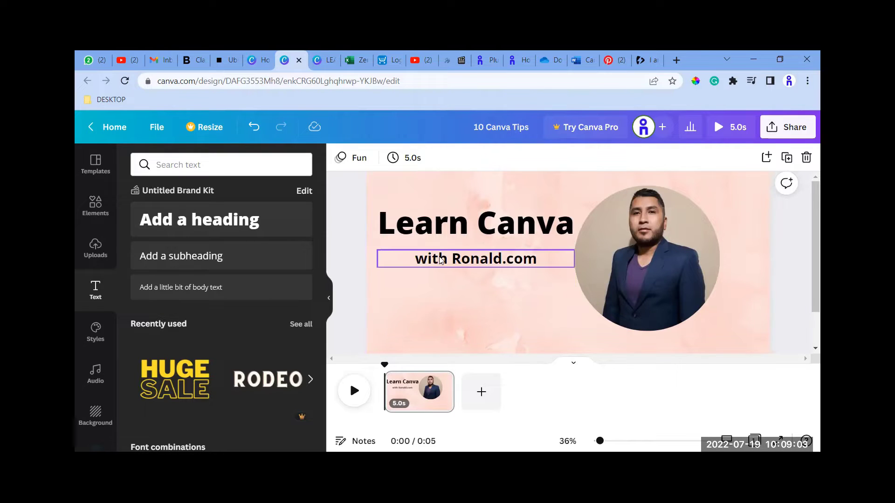
Try the Shadow text effect on the "Learn Canva" heading and restore the None style.
click(466, 230)
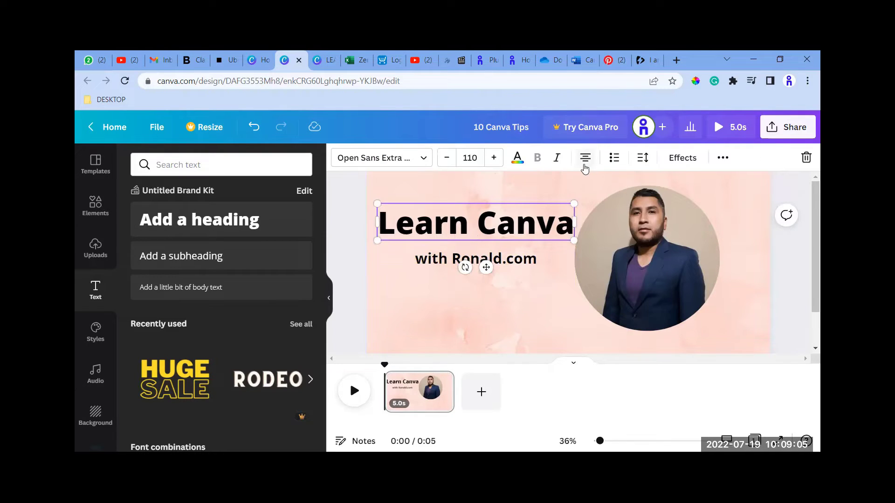
click(445, 272)
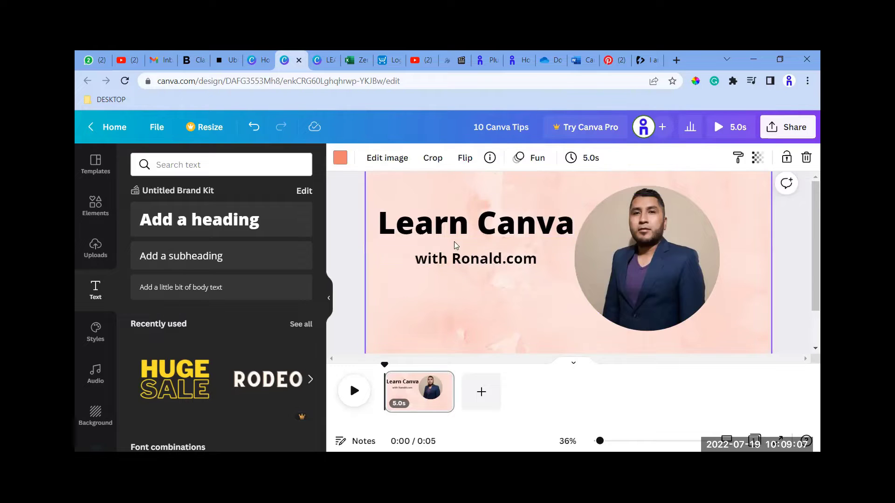
click(472, 219)
click(682, 158)
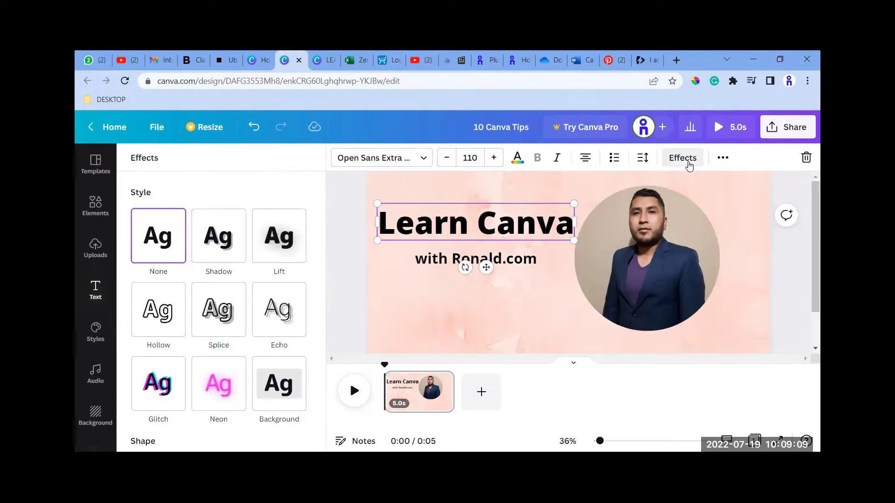
click(216, 247)
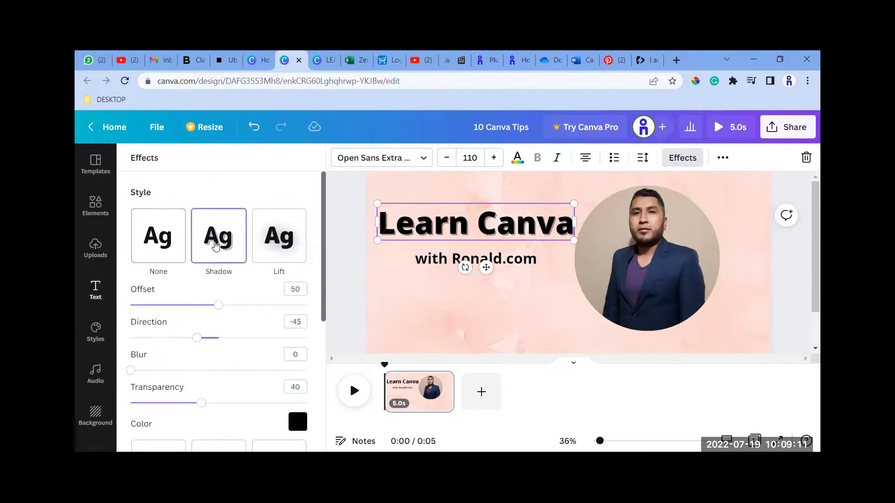
click(172, 240)
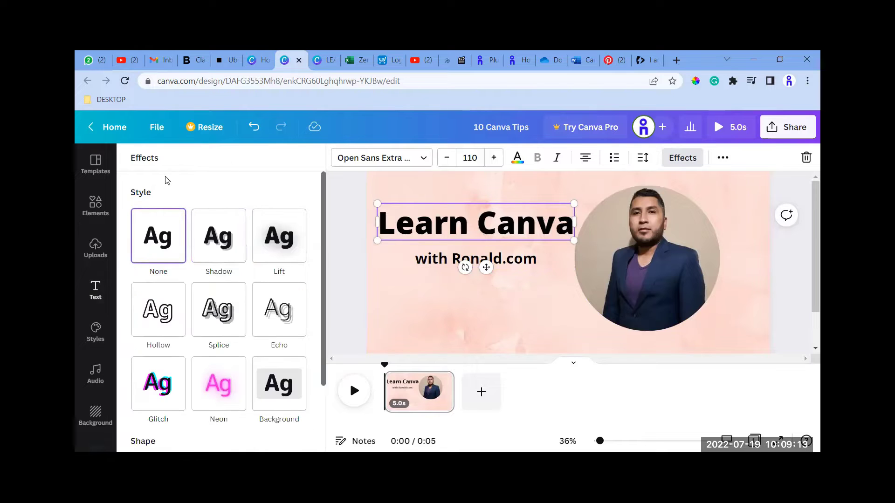
click(478, 285)
click(534, 263)
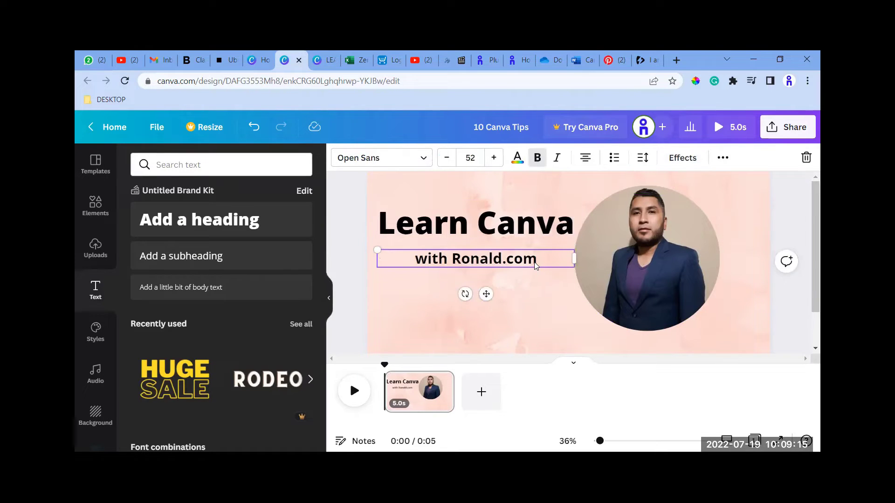
Apply the Pan text animation to the "Learn Canva" heading.
click(498, 229)
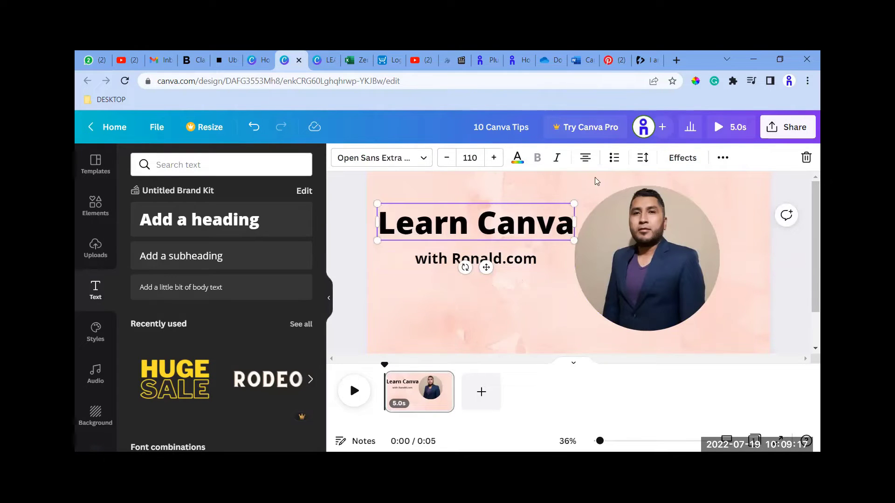
click(723, 158)
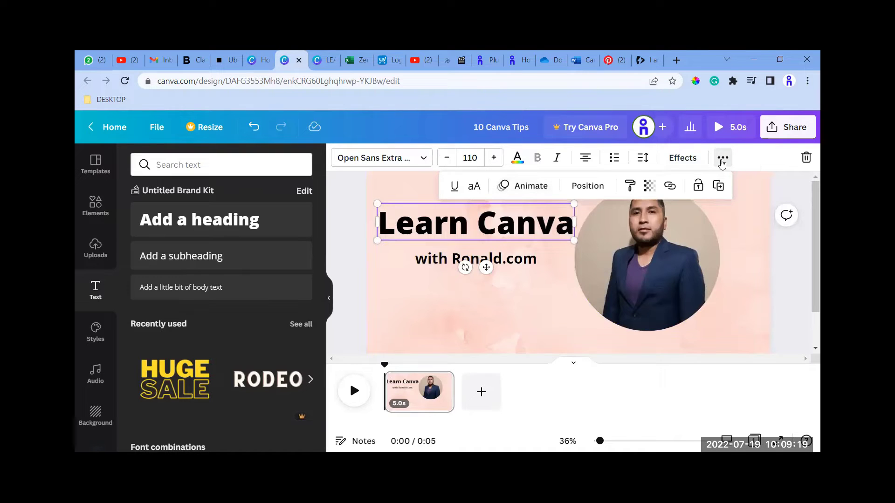
click(722, 159)
click(722, 160)
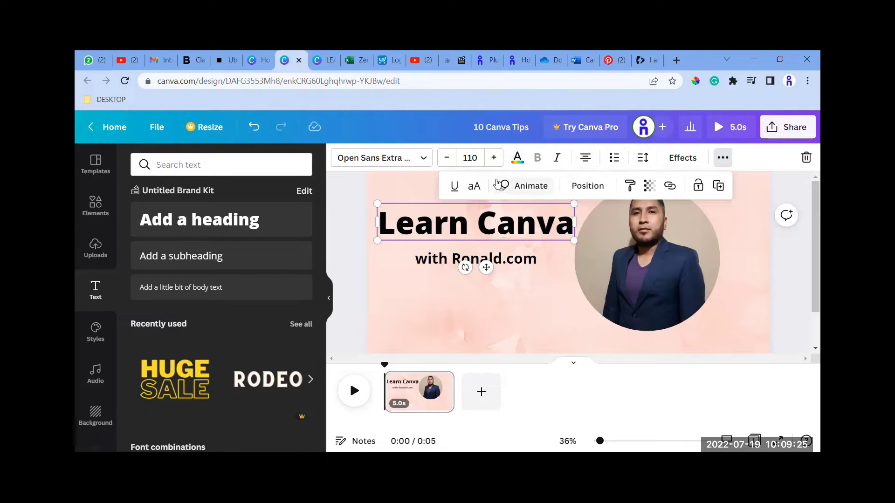
click(525, 194)
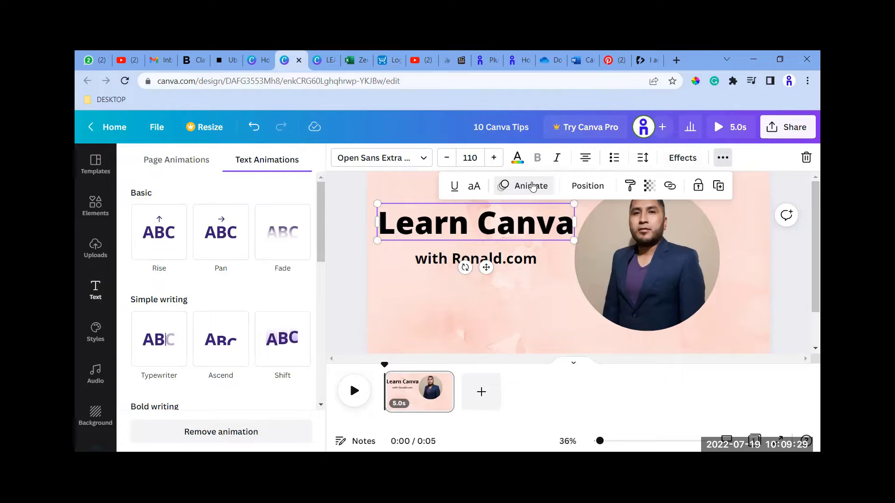
click(224, 243)
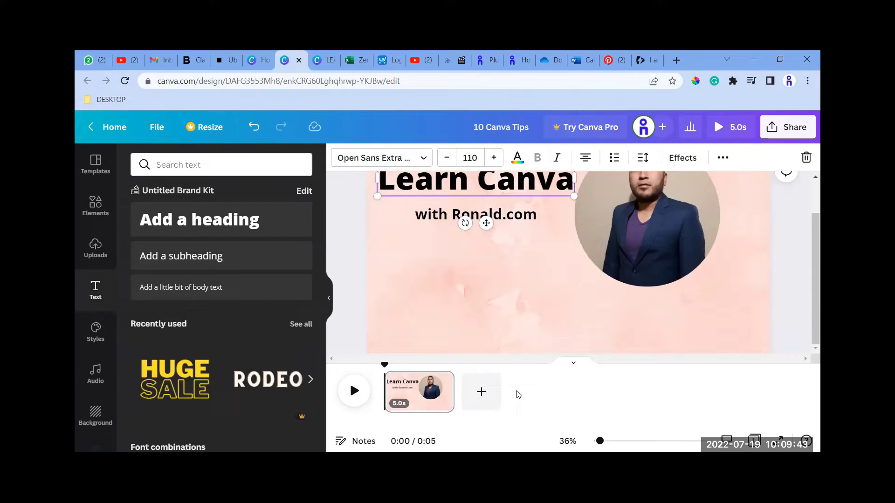
Add a second page to the design and clear the "frames" search from the background library.
click(486, 393)
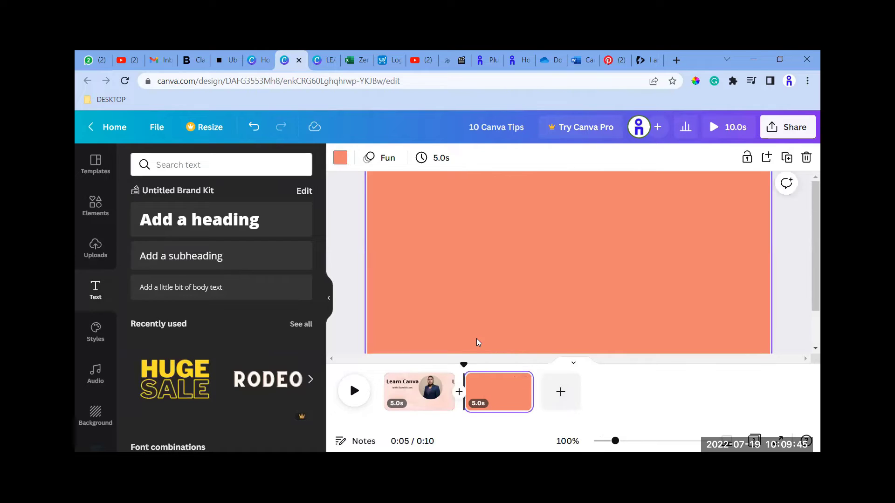
click(479, 269)
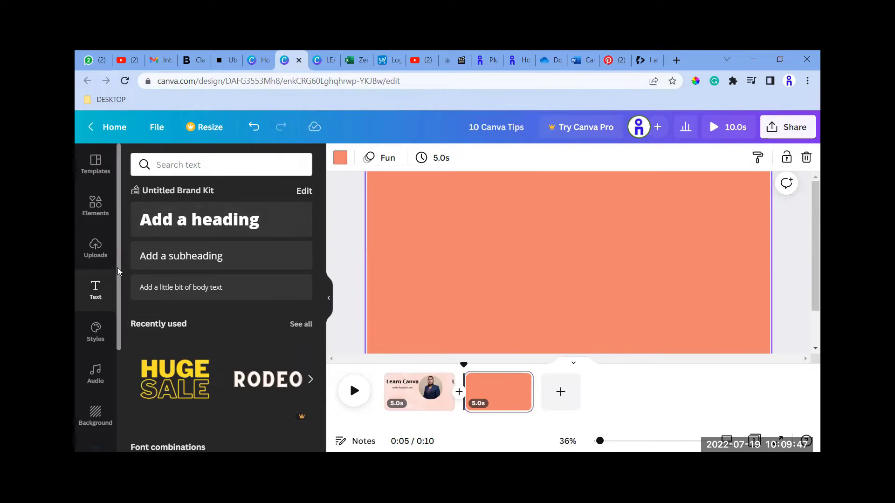
click(97, 410)
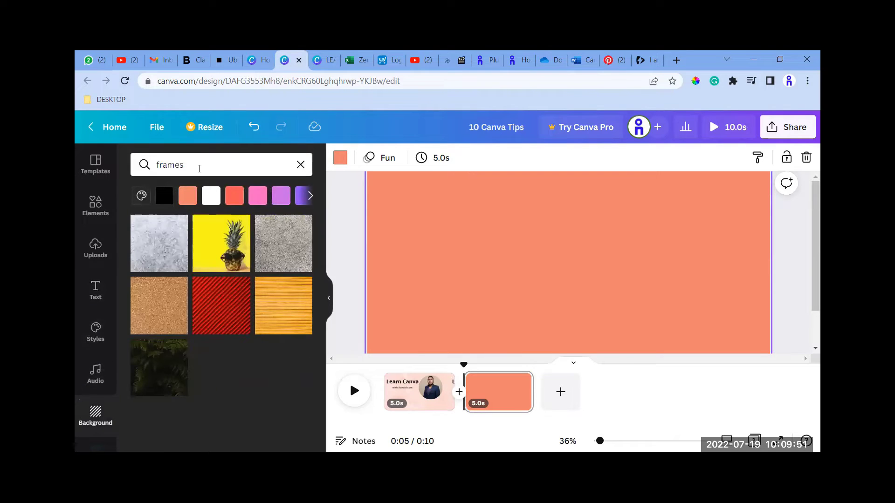
drag(199, 167, 78, 161)
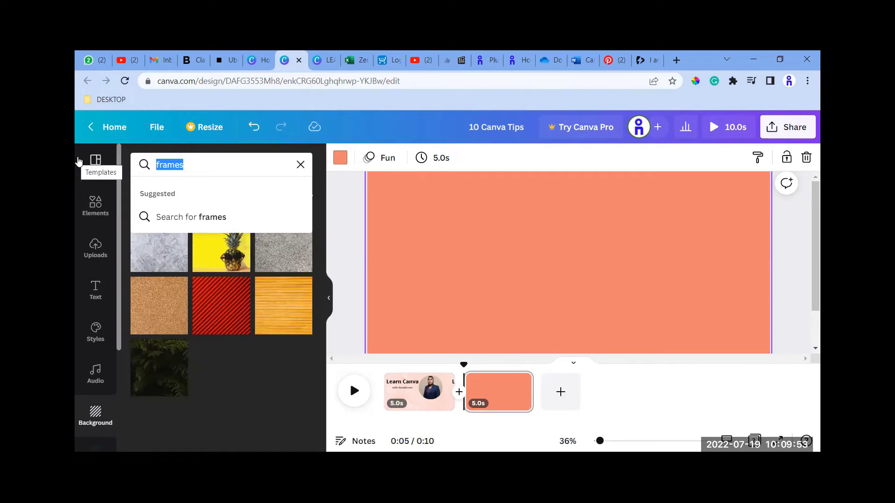
key(BackSpace)
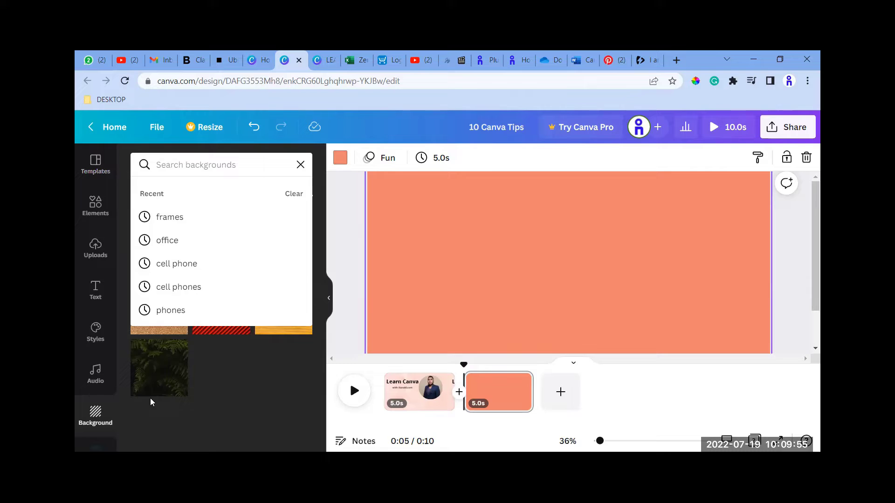
click(104, 409)
Try the white grid-paper background on the second page and delete it.
scroll(218, 360, down, 5)
scroll(217, 360, down, 2)
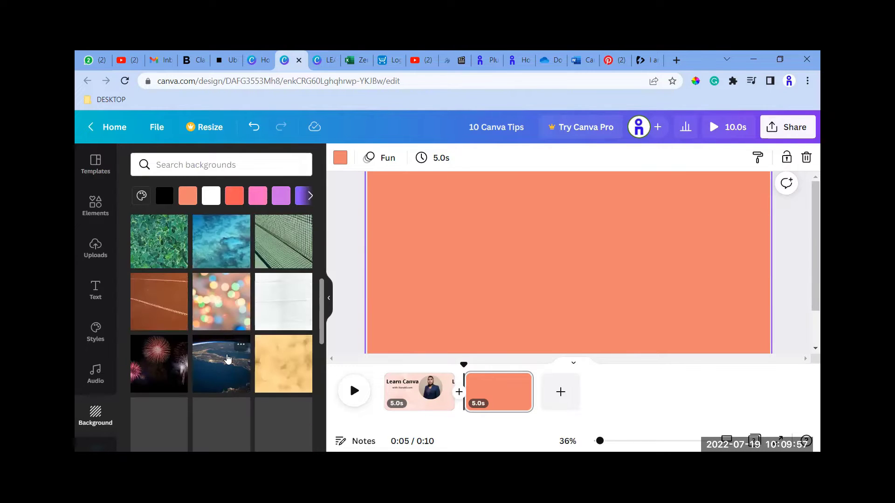
click(274, 312)
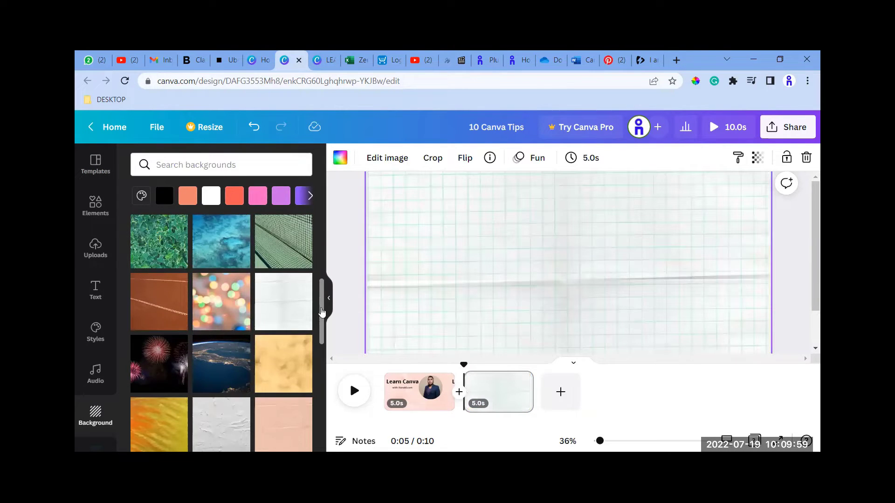
scroll(285, 333, down, 3)
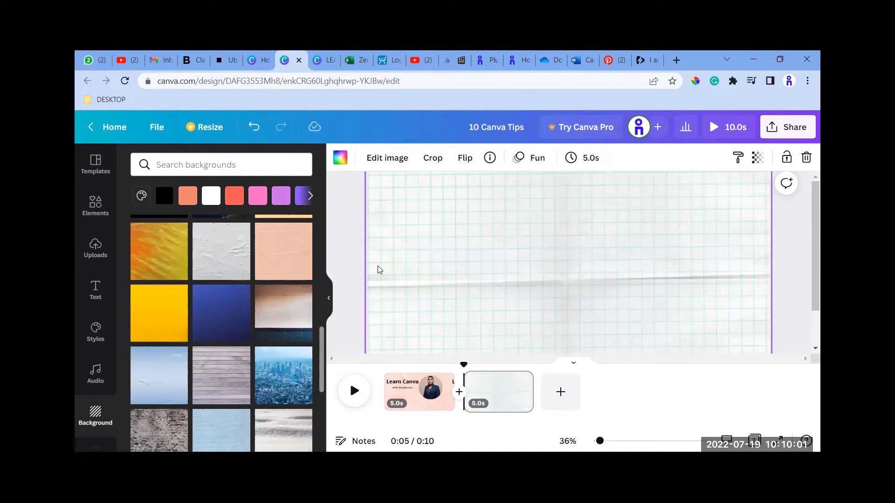
key(Delete)
click(340, 278)
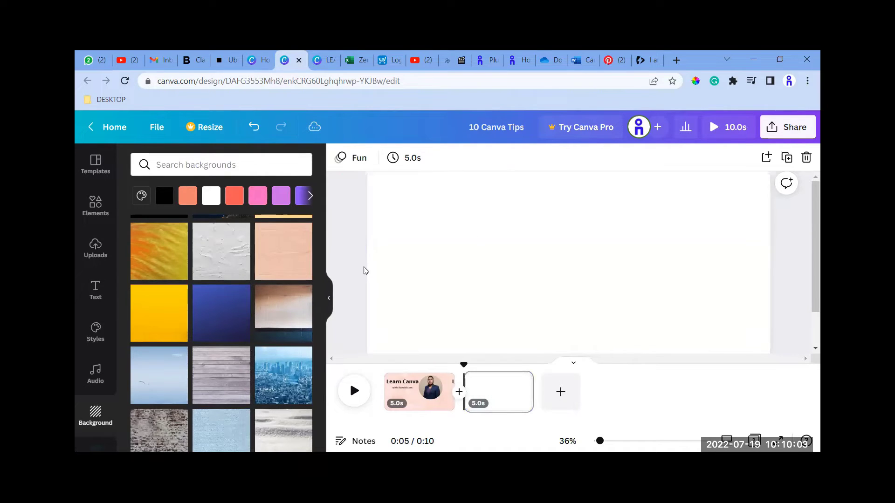
Try the pale blue background with the swimmer and the white textured plaster background on the second page.
scroll(244, 320, down, 2)
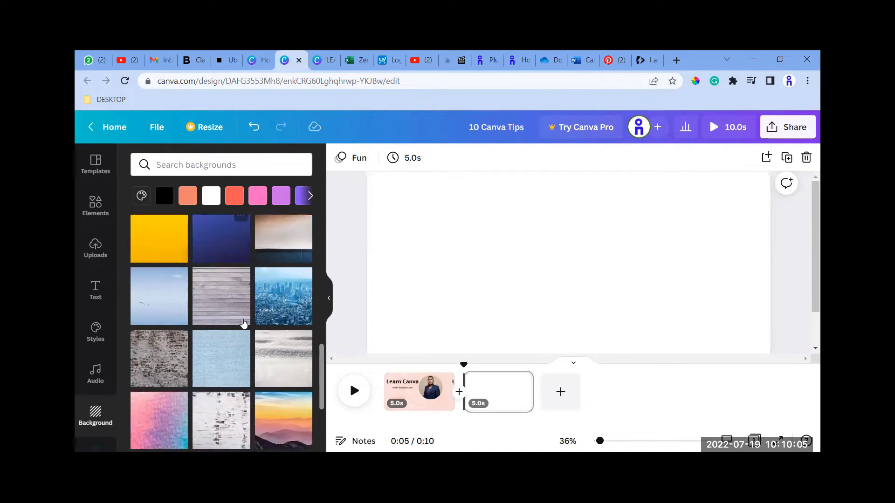
click(166, 275)
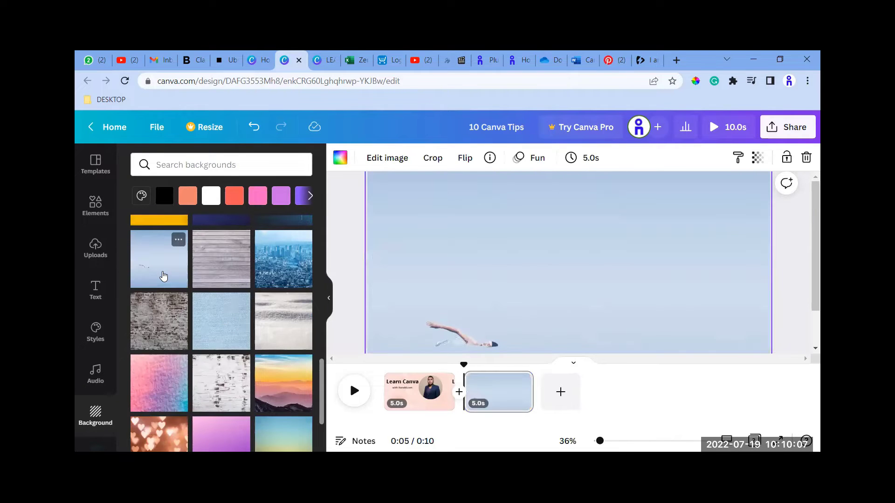
scroll(231, 338, down, 3)
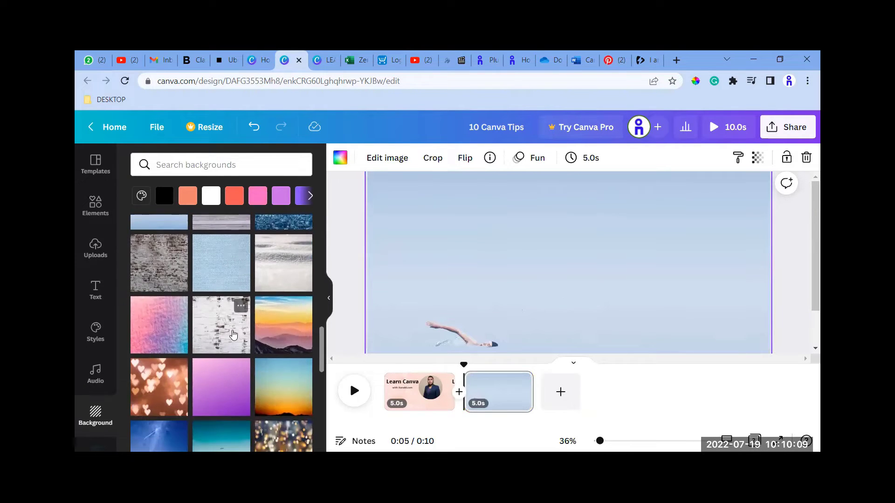
scroll(233, 334, down, 3)
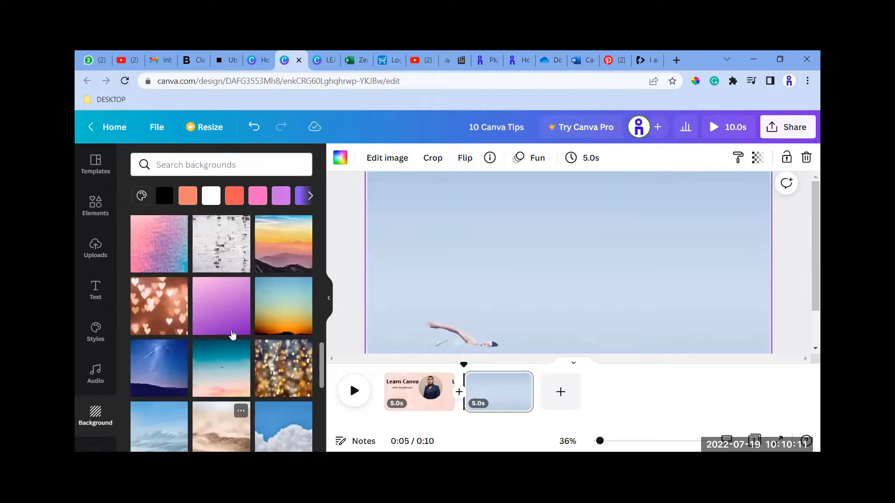
scroll(233, 335, up, 1)
click(232, 313)
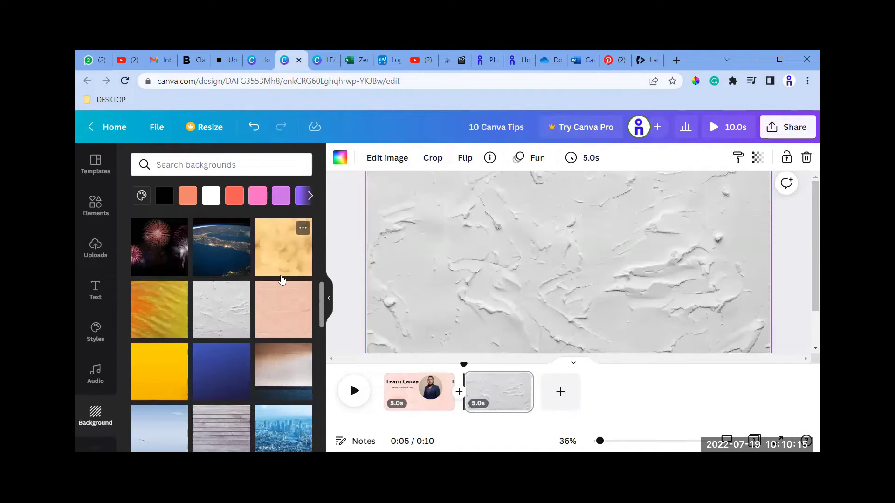
Apply the creased pink paper background to the second page.
click(285, 274)
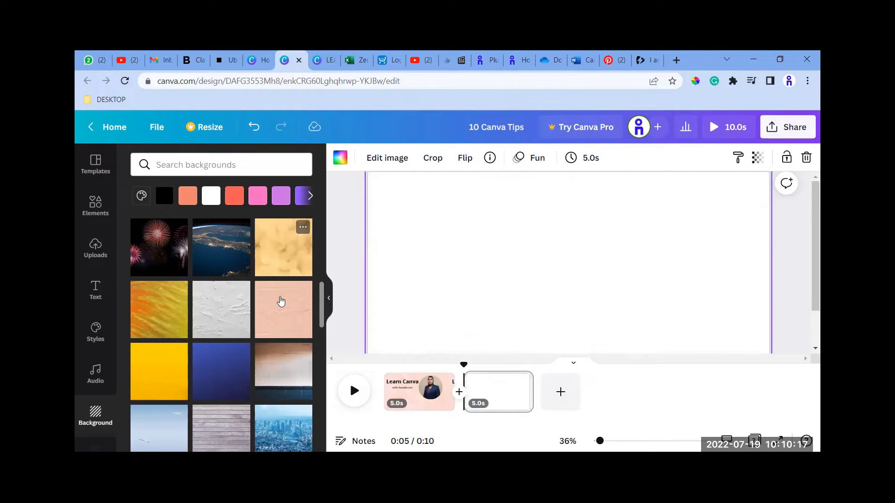
click(281, 304)
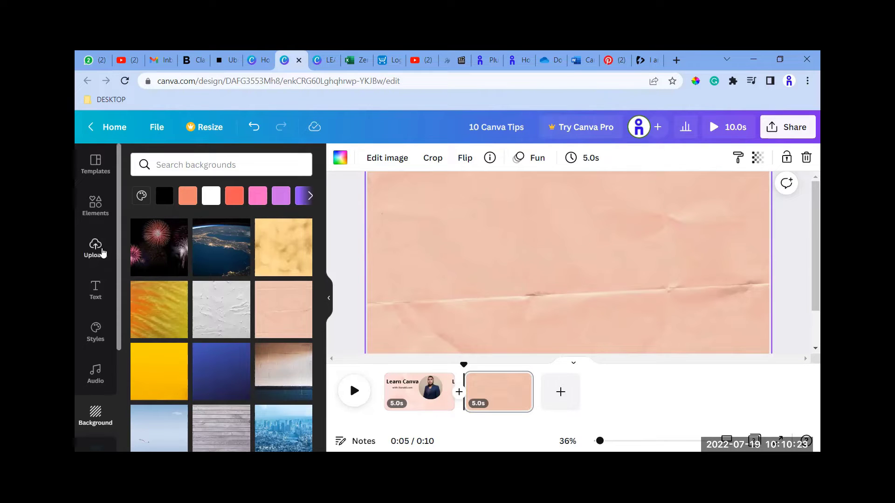
Add a heading to the second page that reads "I am" plus the presenter's site name, with a capital initial.
click(109, 287)
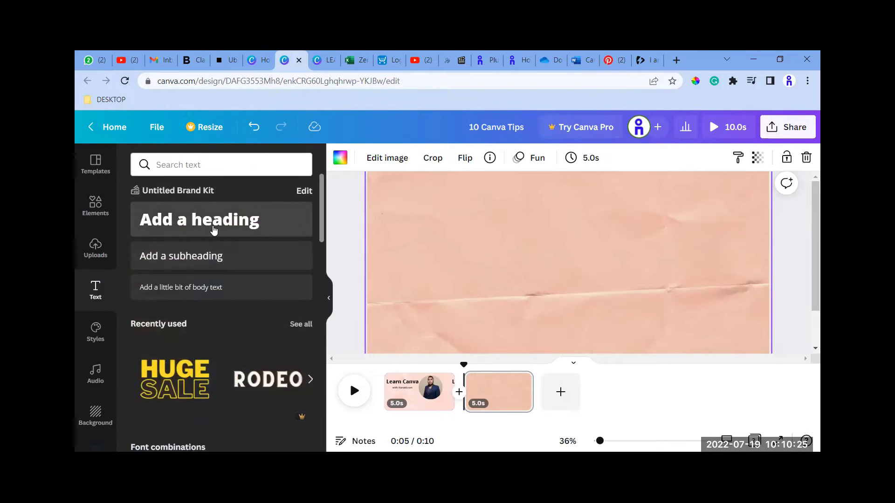
click(199, 219)
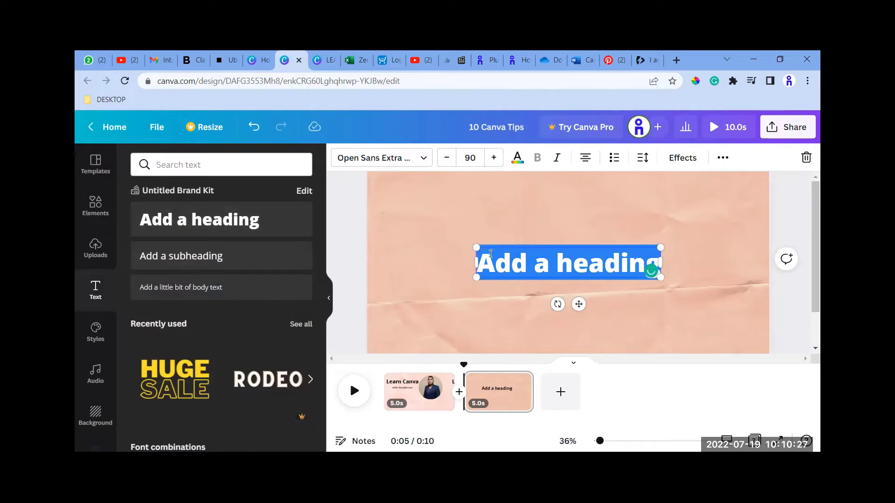
text(I am ronaldo.c)
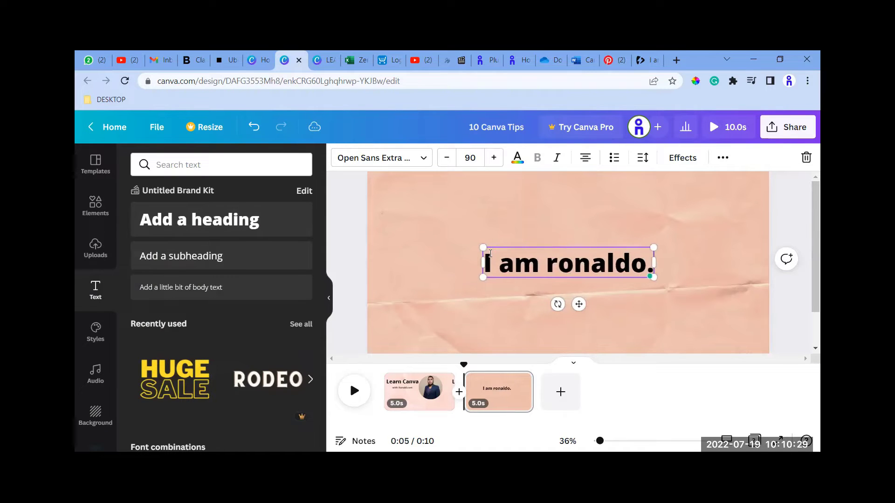
key(BackSpace)
key(BackSpace)
key(BackSpace)
key(BackSpace)
key(BackSpace)
key(BackSpace)
key(BackSpace)
key(BackSpace)
key(BackSpace)
key(BackSpace)
key(BackSpace)
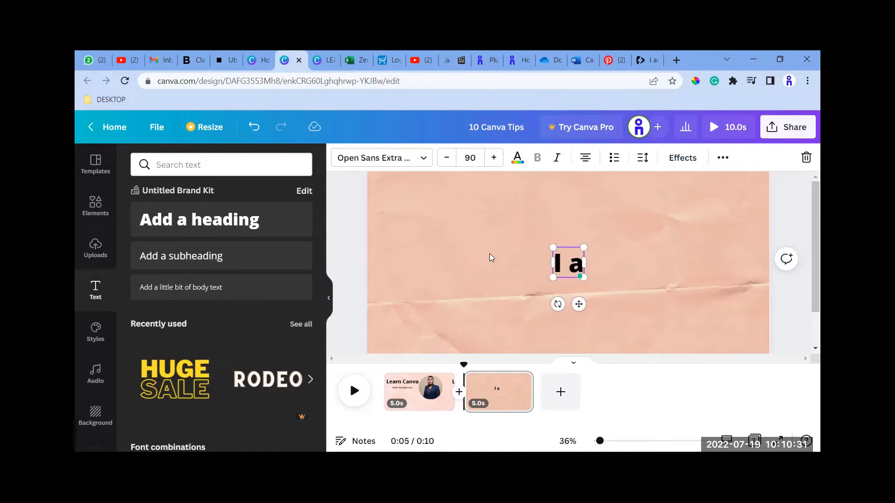
text(m ropn)
key(BackSpace)
key(BackSpace)
key(BackSpace)
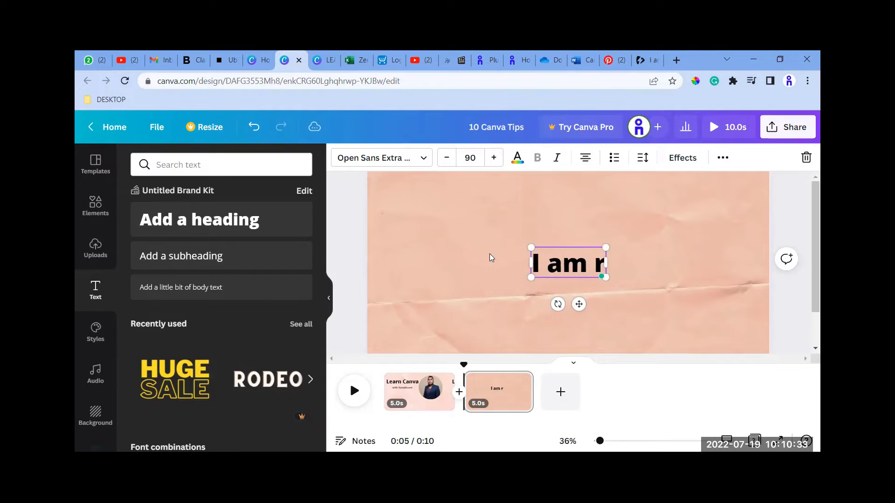
key(BackSpace)
text(Ronaldo.com)
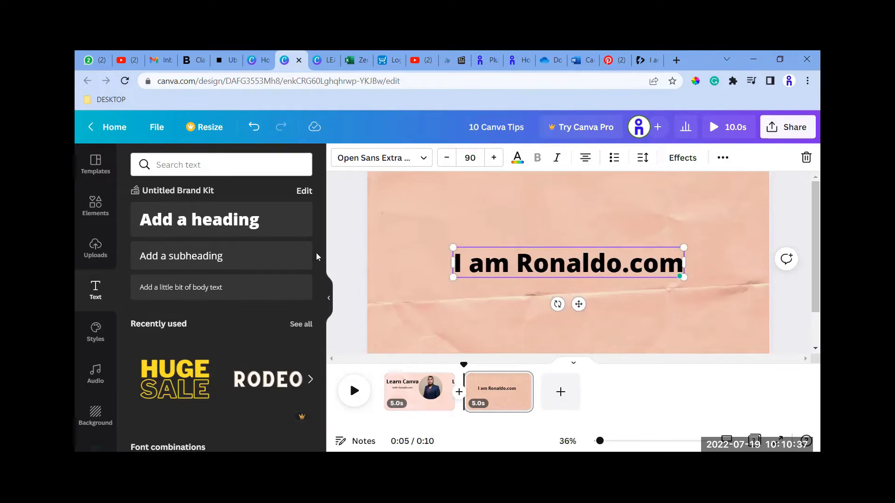
Add a subheading under the heading that reads "Address" followed by the street address.
click(232, 261)
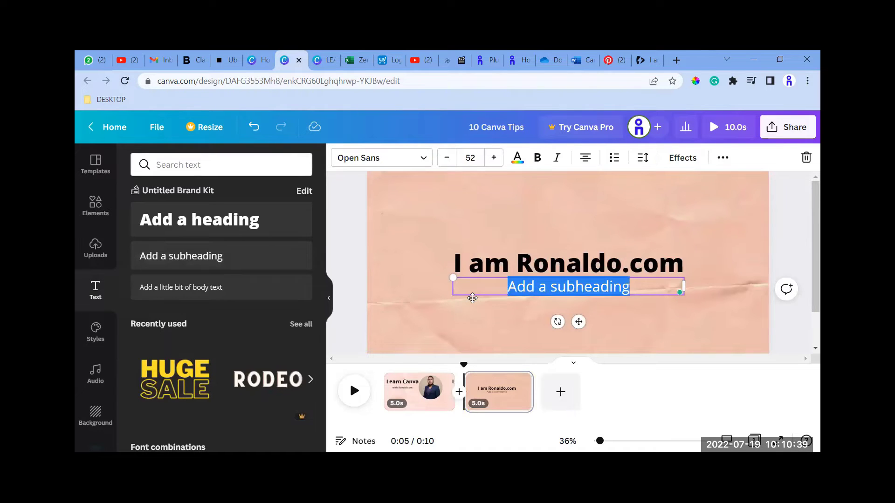
text(Address)
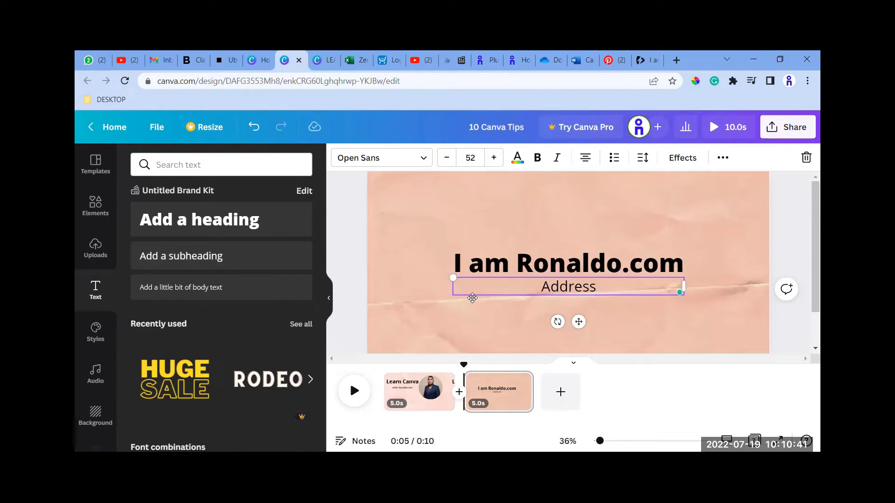
text( 123)
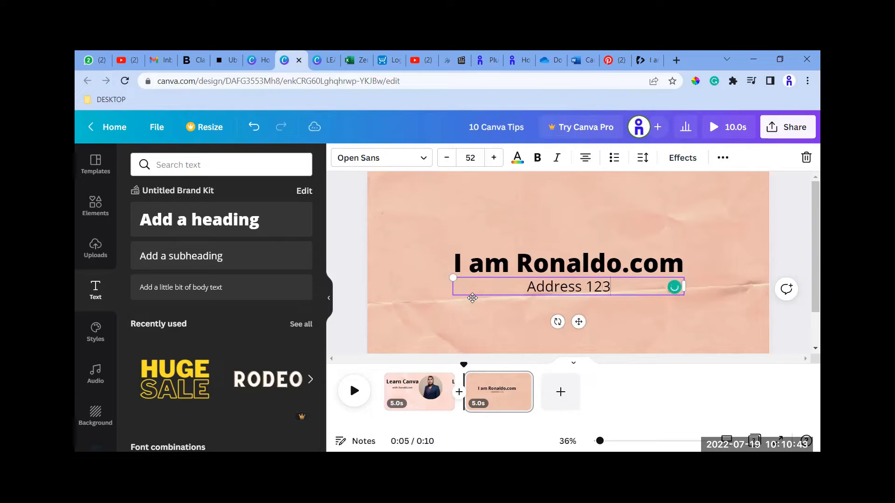
text( Main Str)
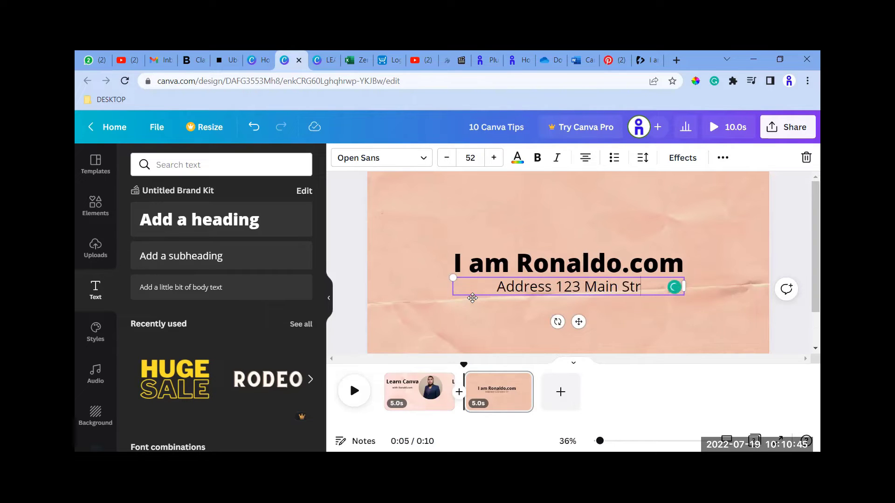
text(eet)
key(Return)
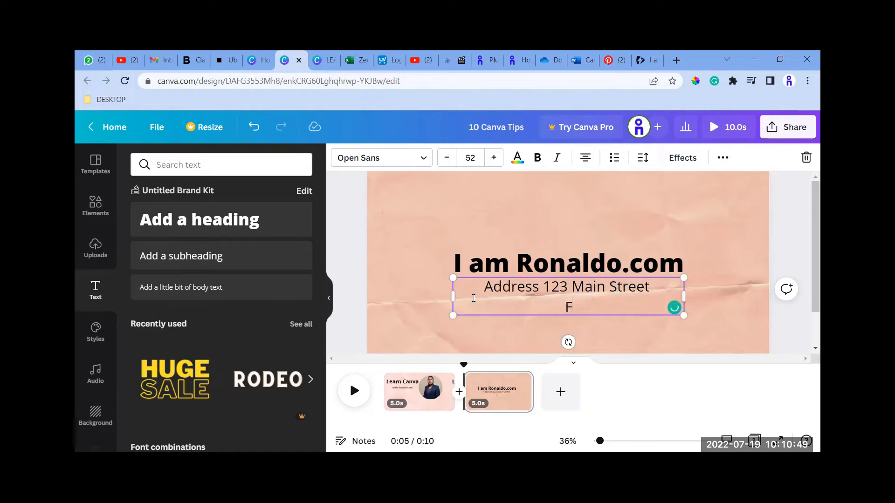
Enter the city, state and ZIP code as the second line of the address subheading.
text(Fls)
key(BackSpace)
text(a)
key(BackSpace)
key(BackSpace)
text(ass)
key(BackSpace)
key(BackSpace)
text(lls Chur)
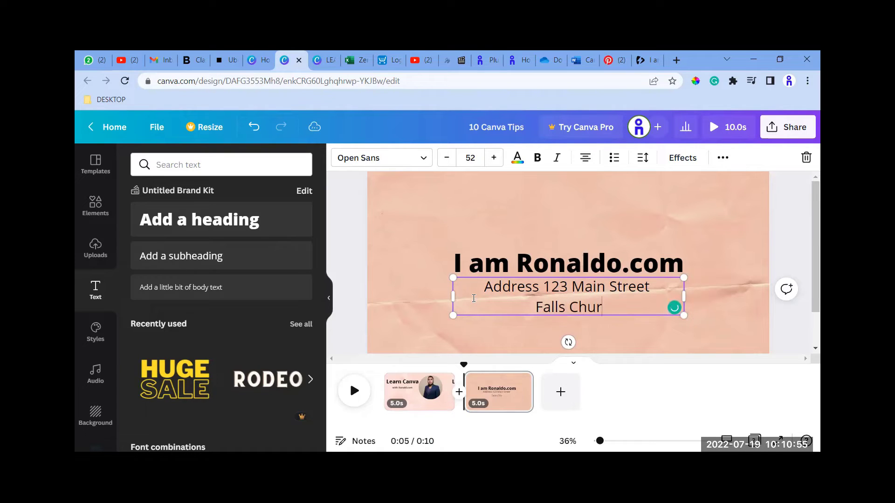
text(ch VA 2)
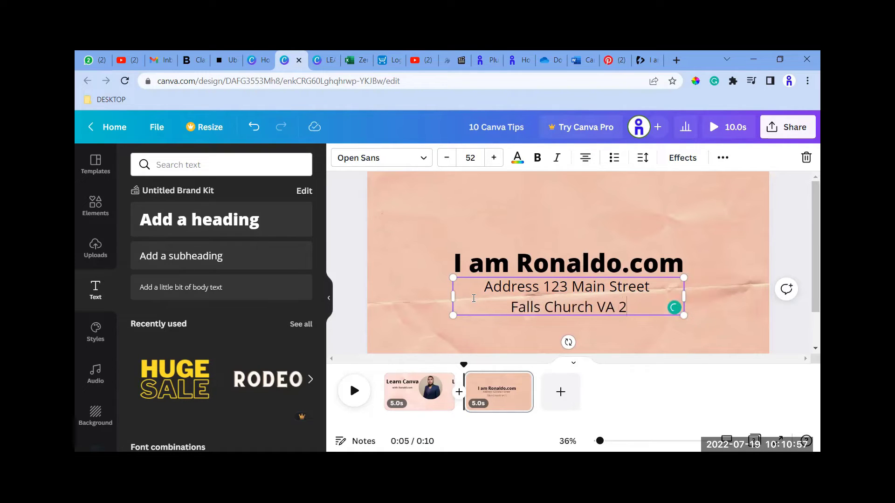
text(2023)
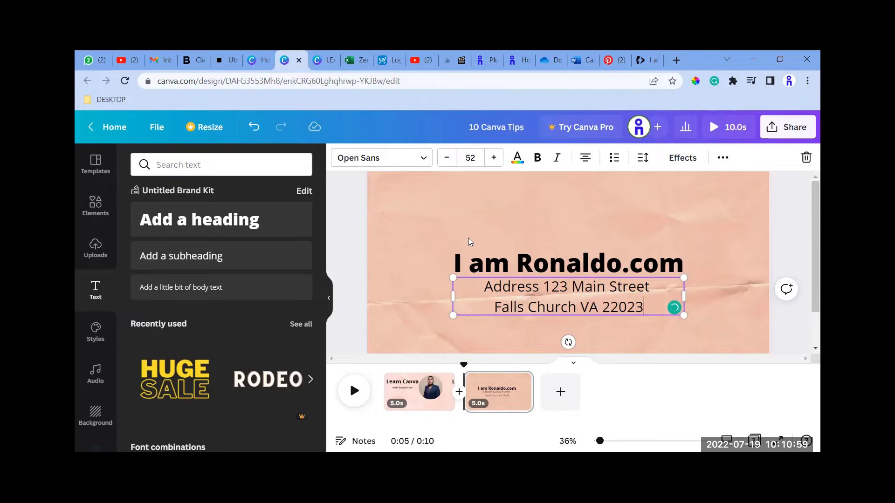
Move the second page's heading to the upper left of the page and set its font size to 60.
drag(545, 269, 471, 210)
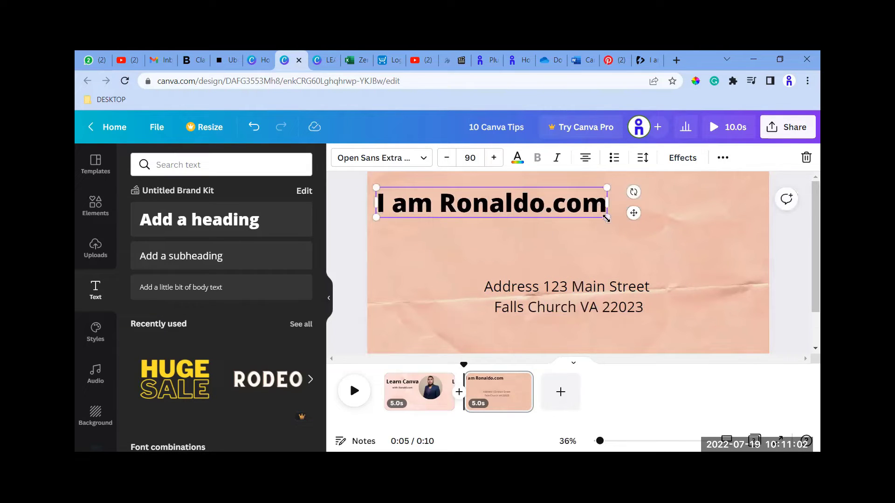
click(466, 157)
text(60)
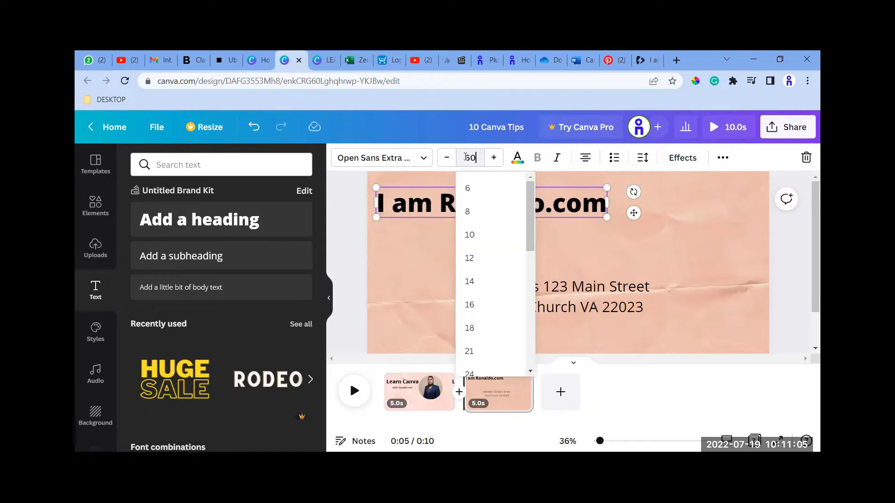
key(Return)
Move the address text up to just below the heading and set its font size to 40.
click(545, 285)
drag(544, 285, 458, 235)
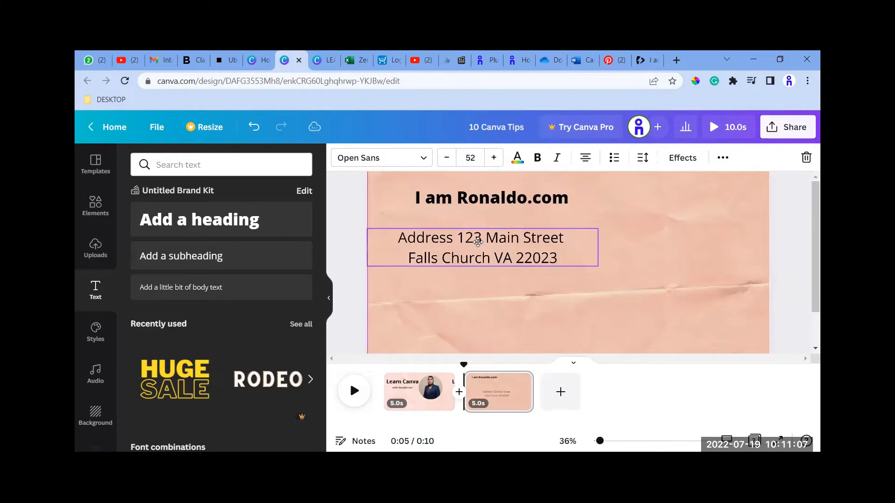
click(475, 161)
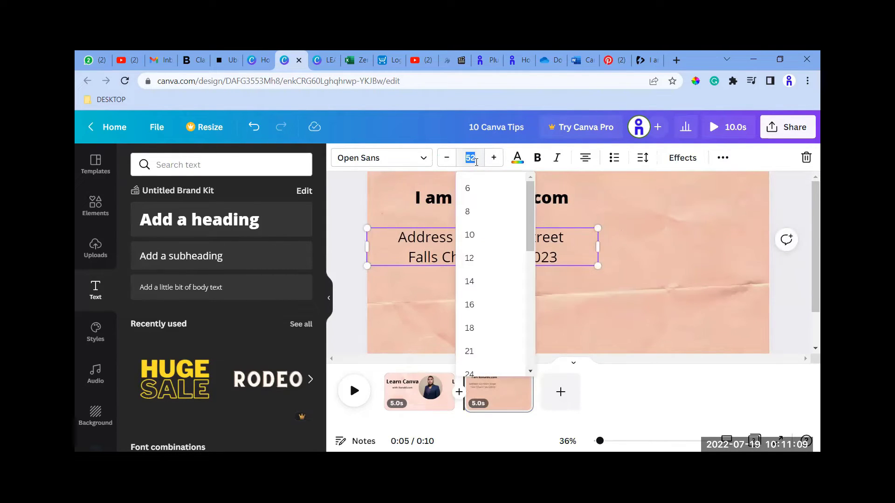
text(40)
key(Return)
click(523, 202)
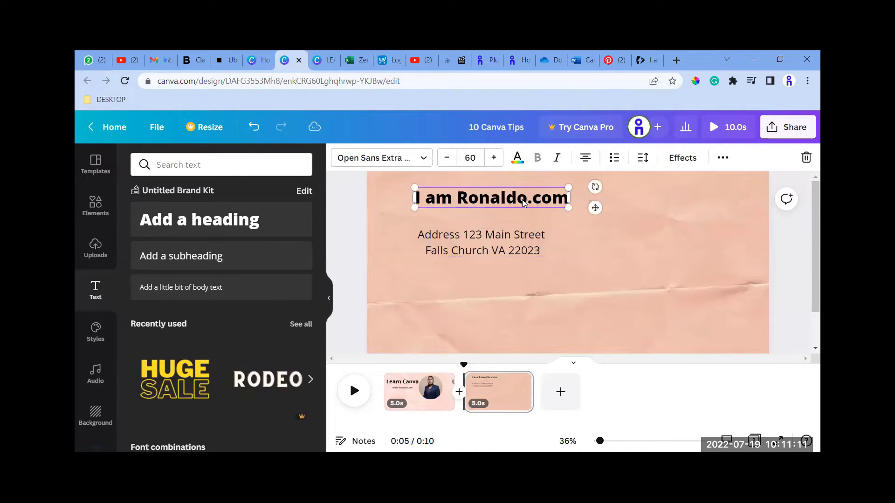
Shift the second page's heading and address text slightly towards the page's left edge.
drag(523, 202, 473, 240)
click(489, 235)
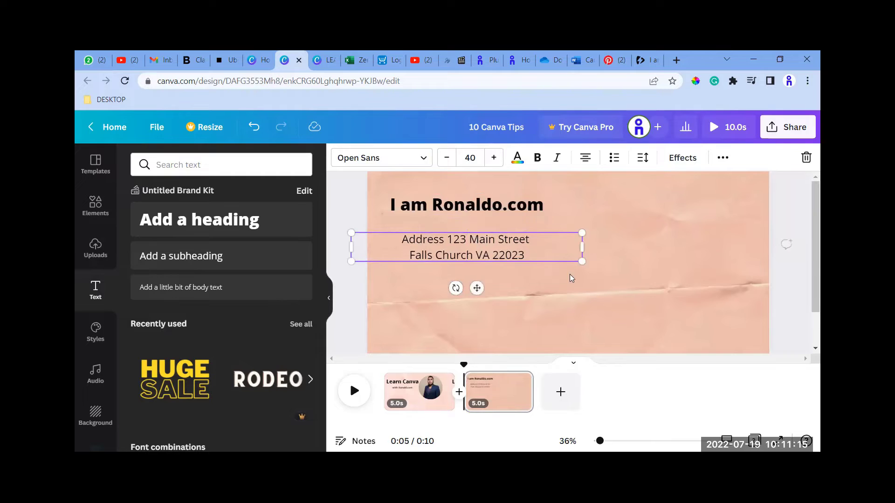
click(555, 274)
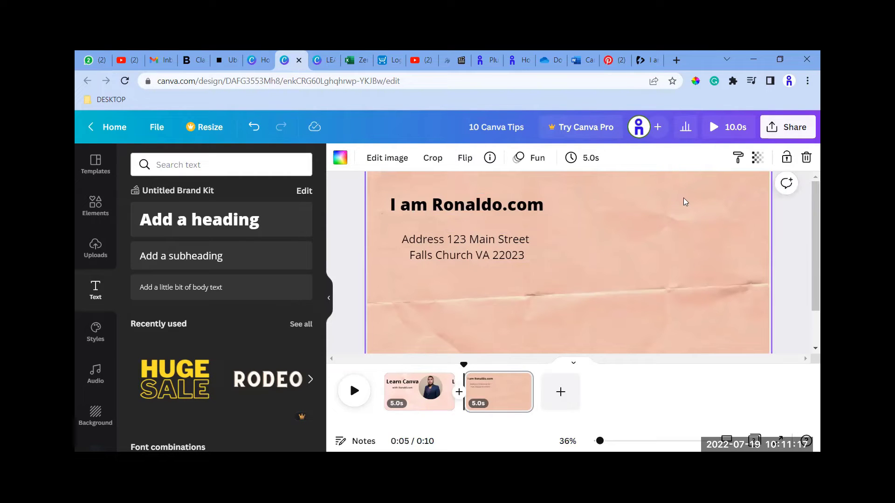
Add the uploaded blue logo with the white background, shrink it and move it to the page's upper right corner.
click(95, 247)
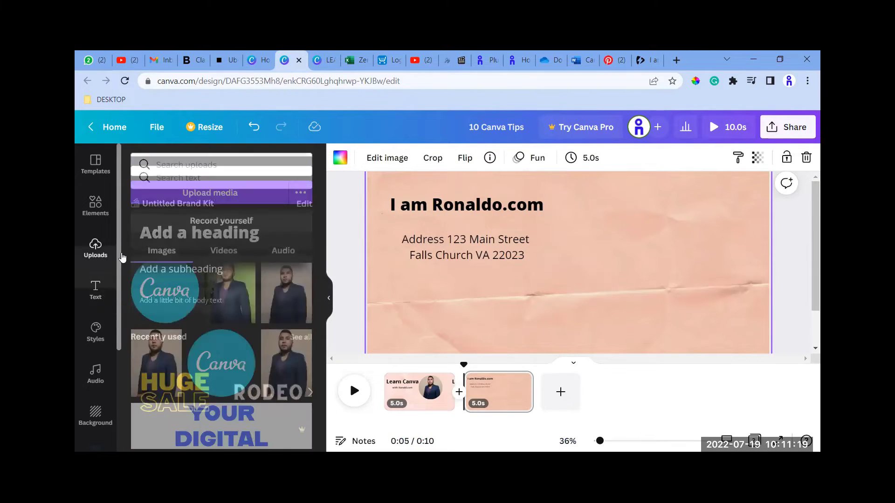
scroll(228, 292, up, 5)
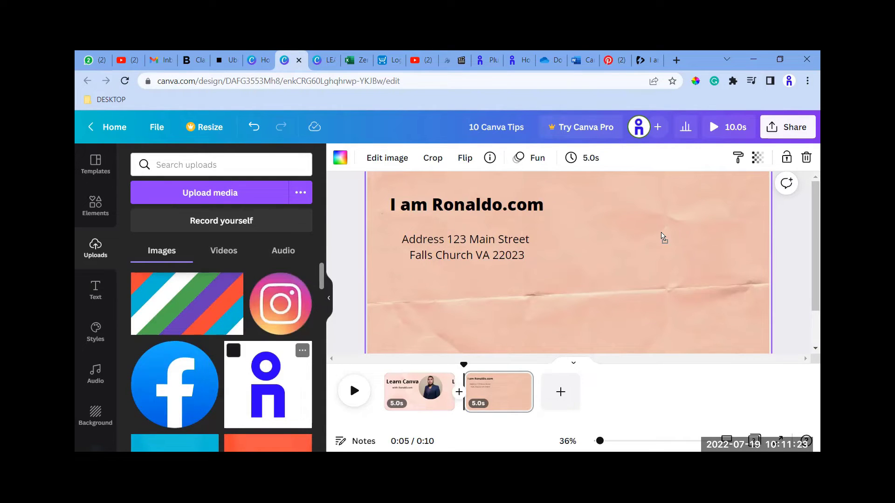
drag(661, 236, 662, 224)
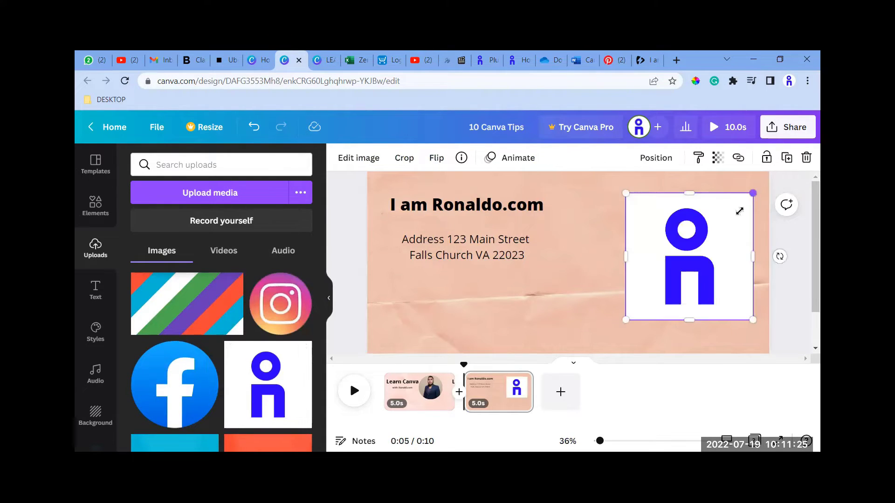
drag(739, 211, 713, 230)
drag(674, 274, 719, 218)
Add the transparent-background version of the blue logo from the uploads and delete the white-background one.
scroll(252, 336, down, 10)
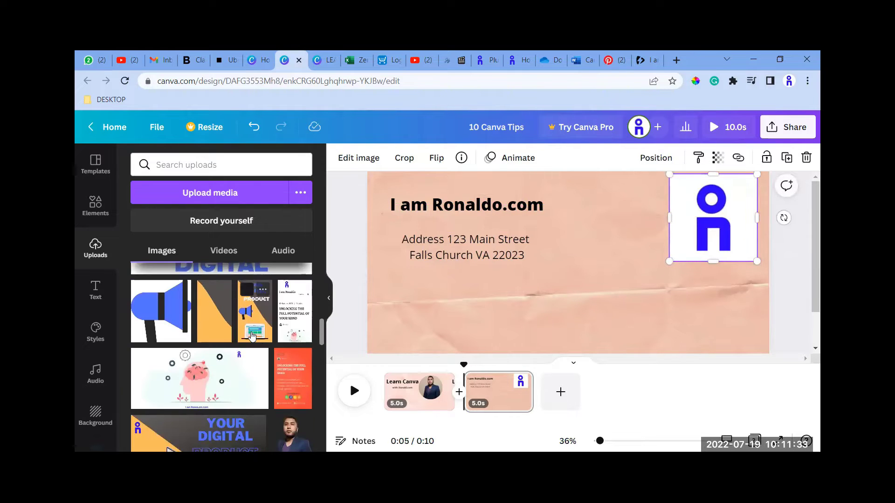
scroll(251, 336, down, 5)
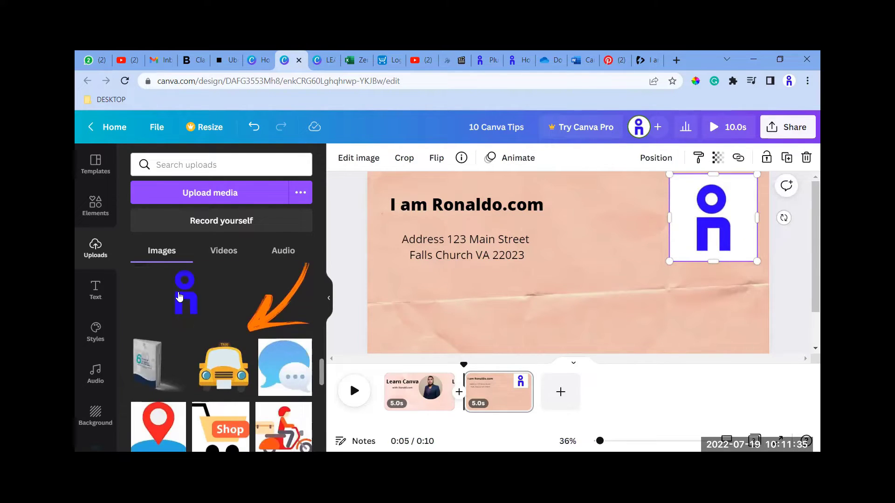
click(180, 296)
click(712, 241)
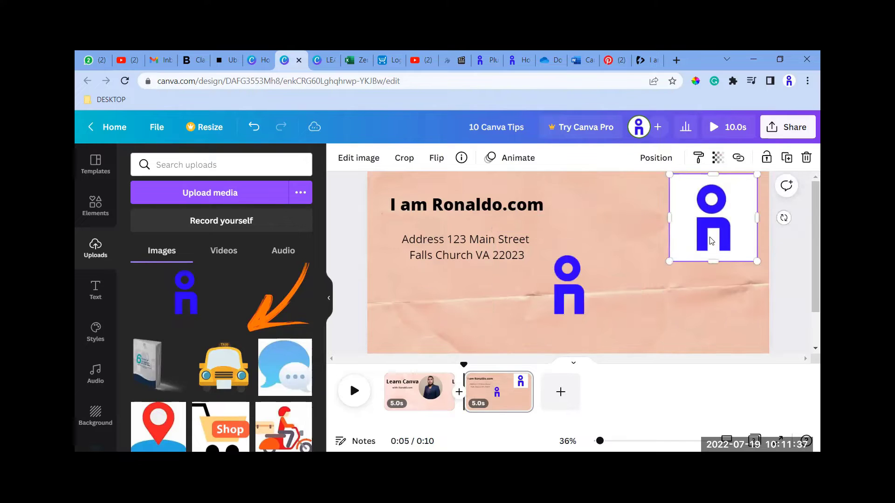
key(Delete)
Shrink the transparent logo slightly and place it in the page's upper right corner.
drag(563, 301, 692, 248)
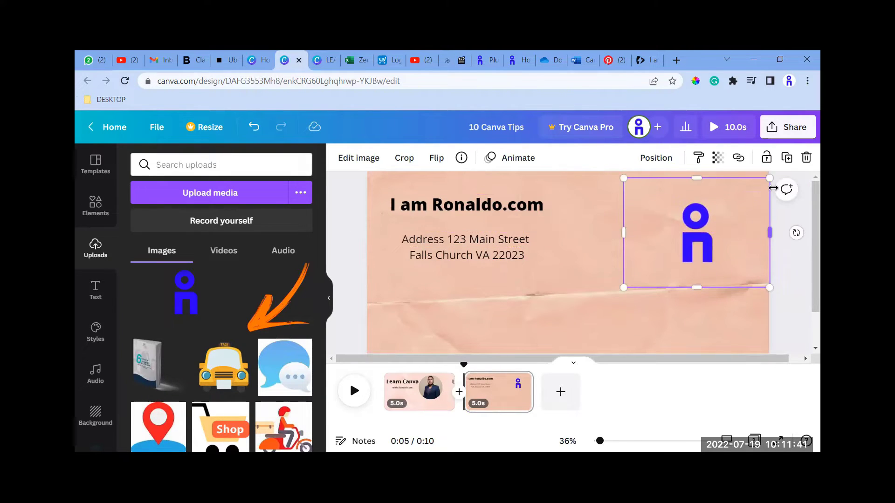
mouse_move(773, 182)
mouse_down()
mouse_move(744, 198)
mouse_move(763, 194)
mouse_move(758, 187)
mouse_up()
drag(691, 236, 722, 206)
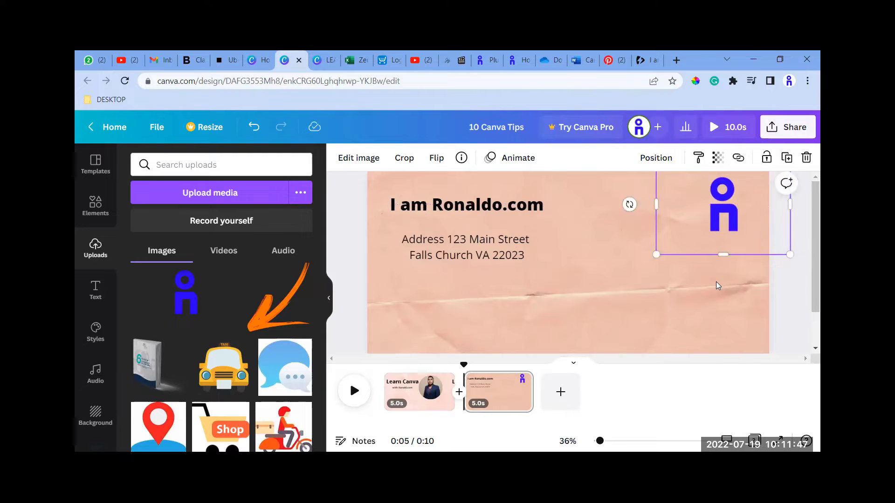
click(717, 286)
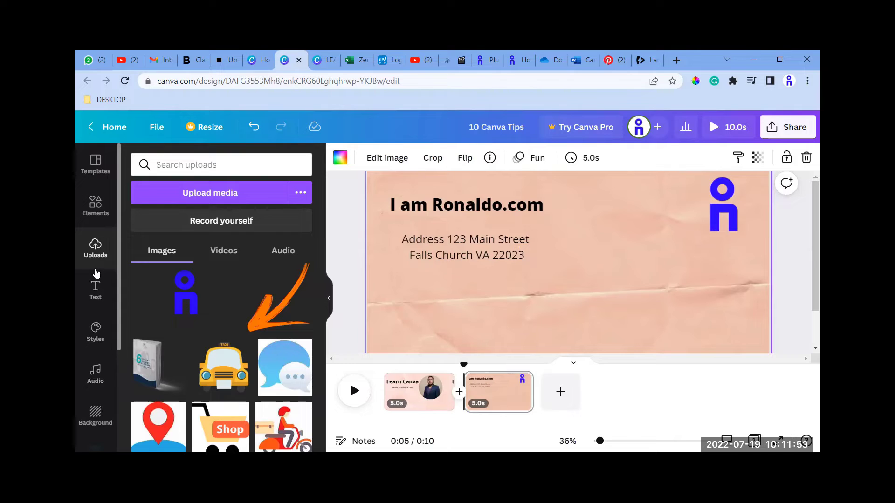
scroll(96, 275, down, 3)
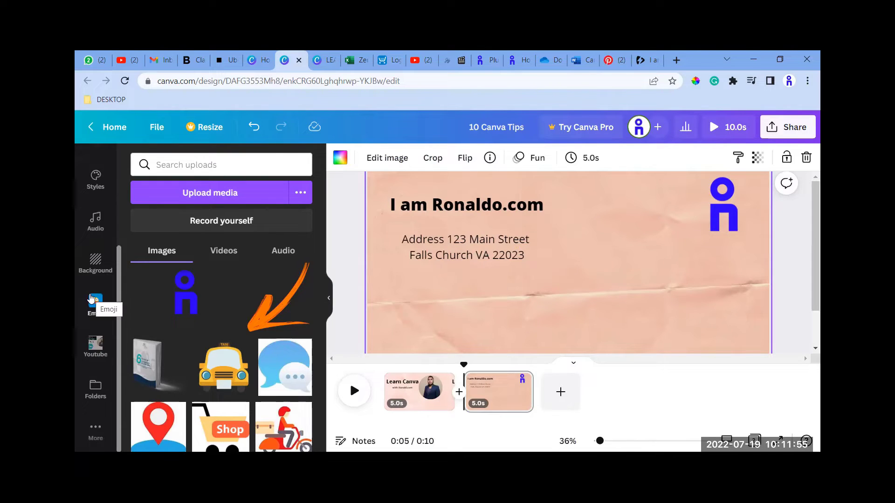
click(95, 430)
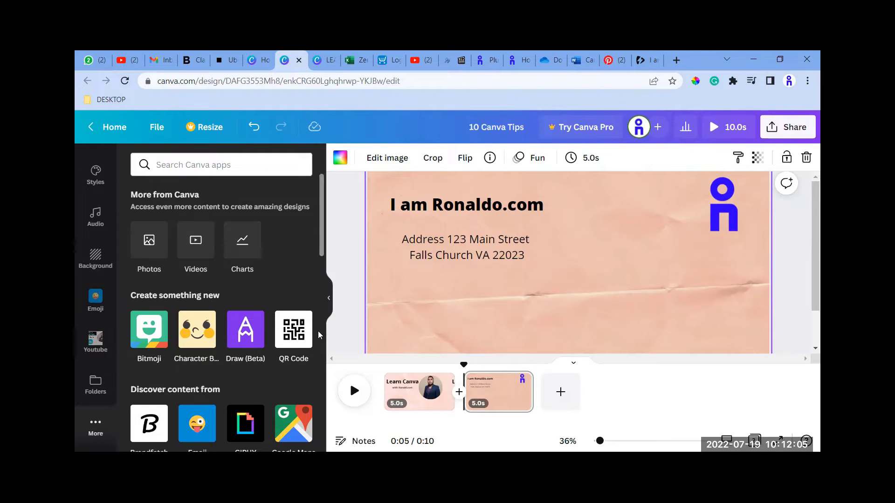
click(293, 343)
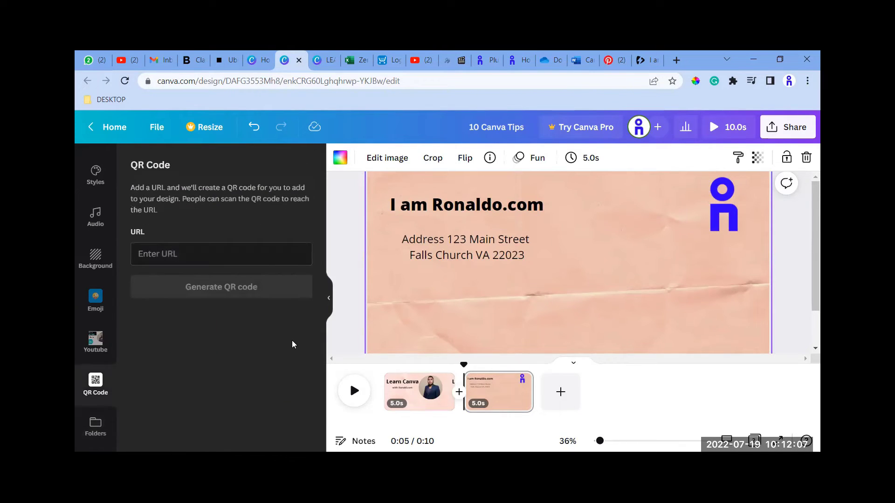
click(202, 255)
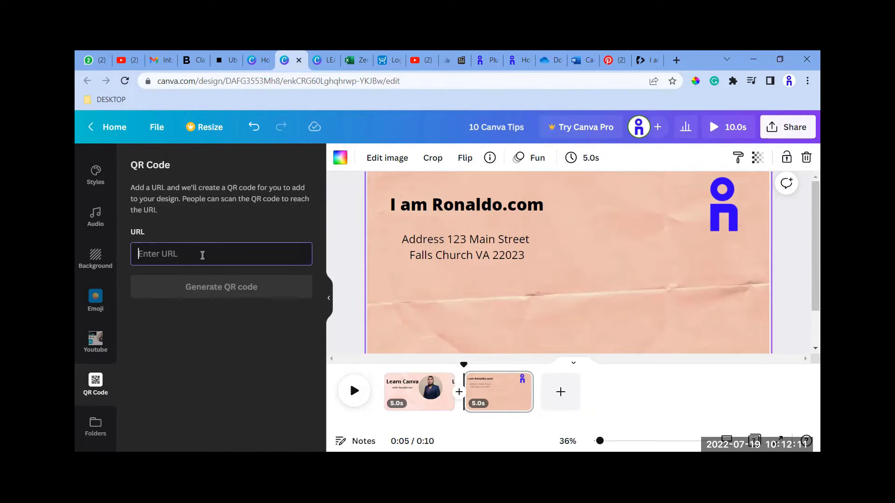
text(www.IamRonald.com)
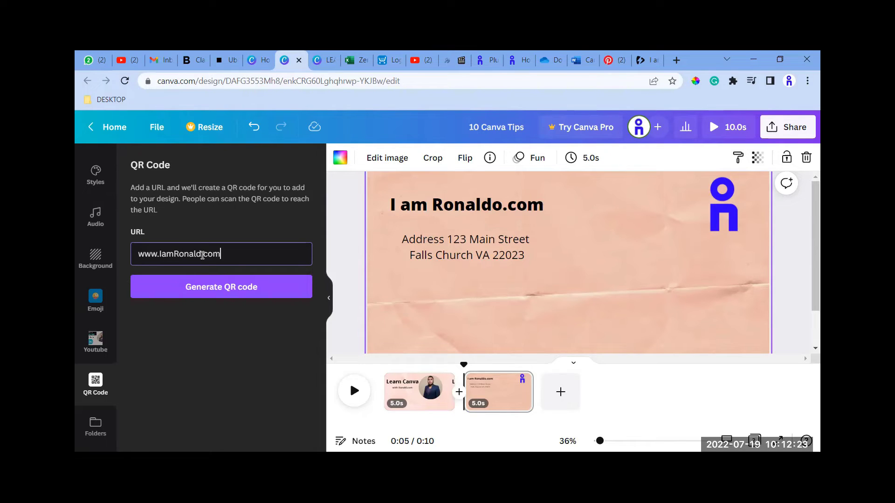
click(248, 288)
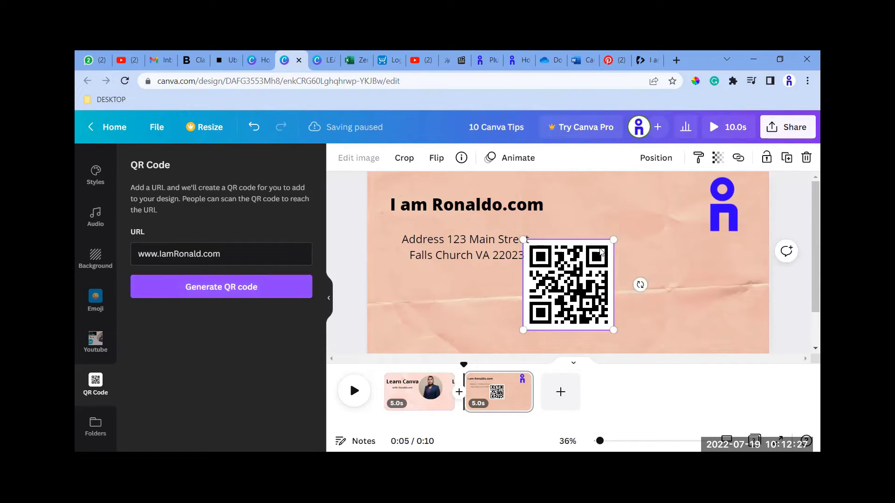
drag(581, 285, 725, 297)
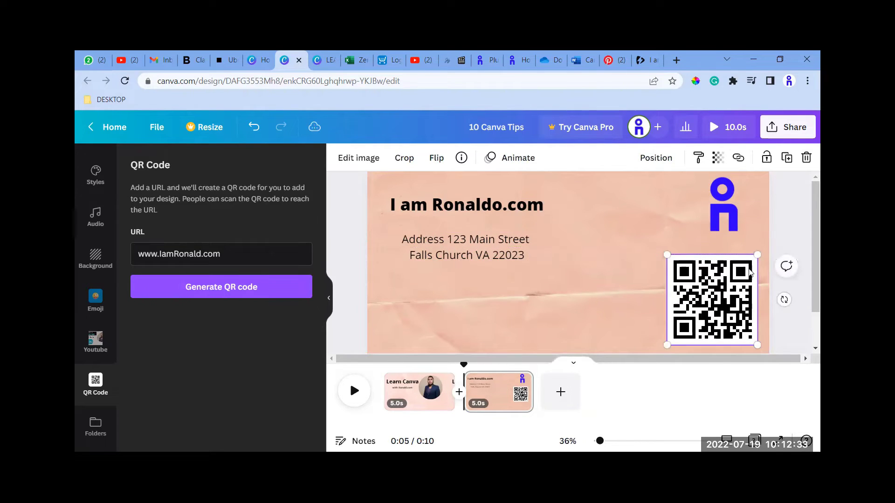
drag(754, 261, 754, 262)
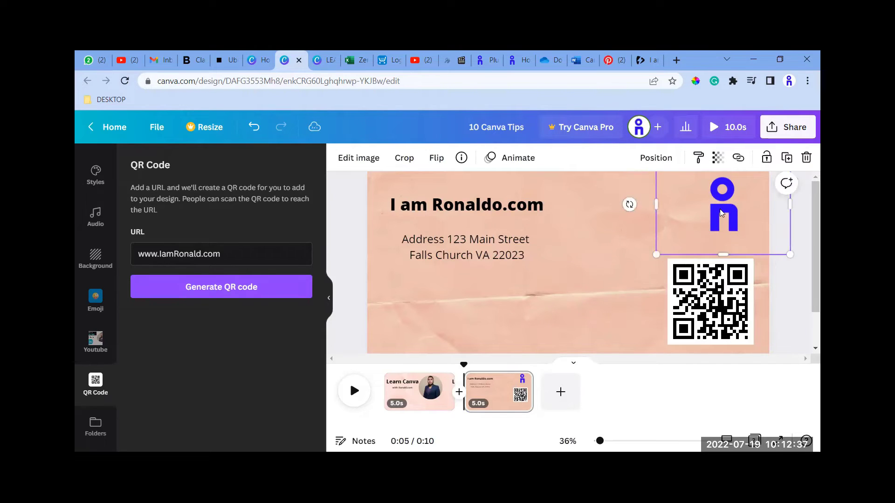
Reposition the blue logo above the QR code and enlarge it slightly.
drag(719, 209, 691, 219)
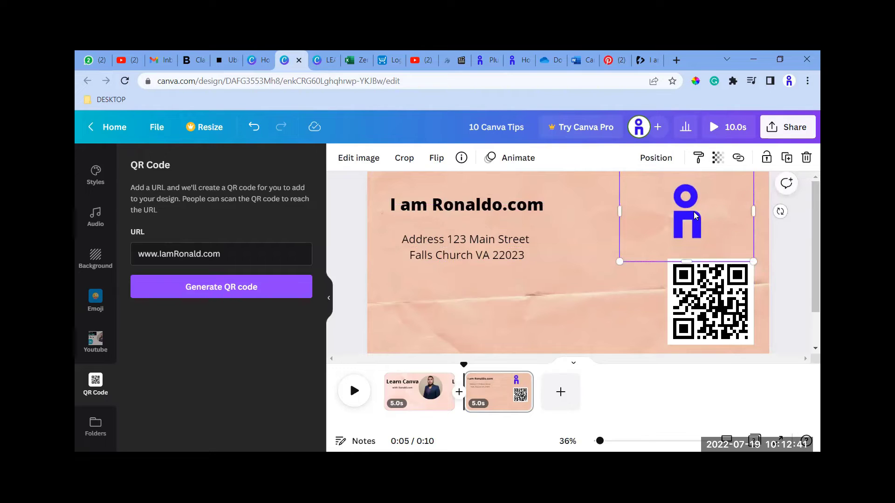
drag(770, 275, 789, 270)
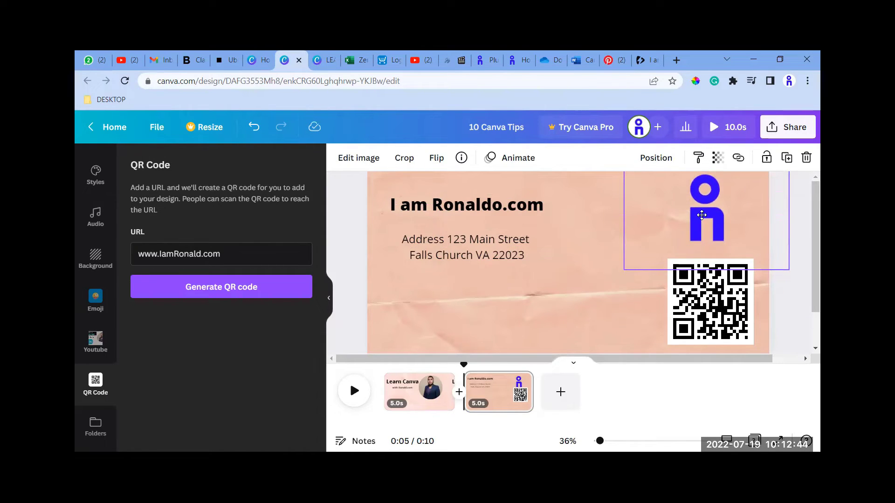
click(547, 304)
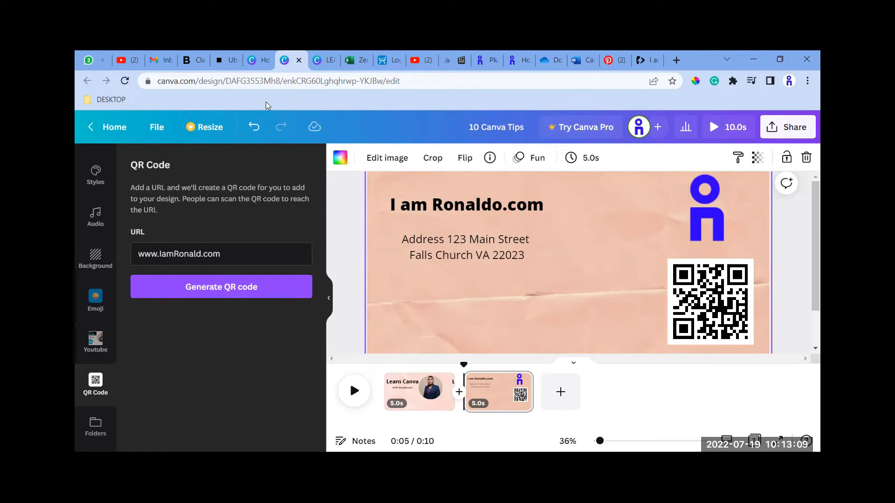
Close the extra Canva home tab and return to the 10 Canva Tips design.
key(ctrl+shift+Tab)
key(ctrl+w)
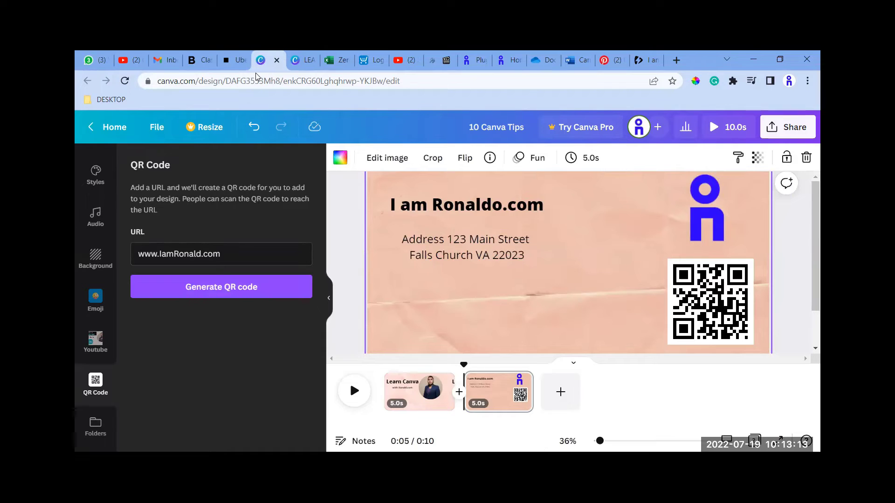
click(375, 216)
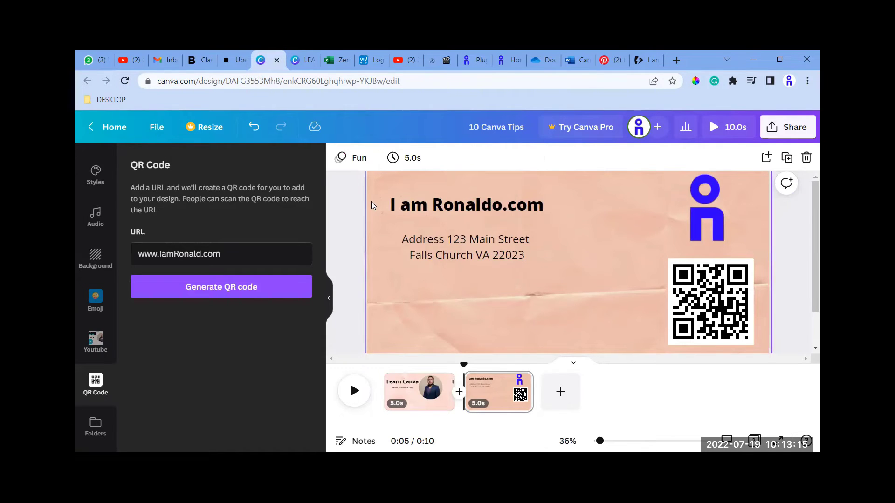
click(307, 68)
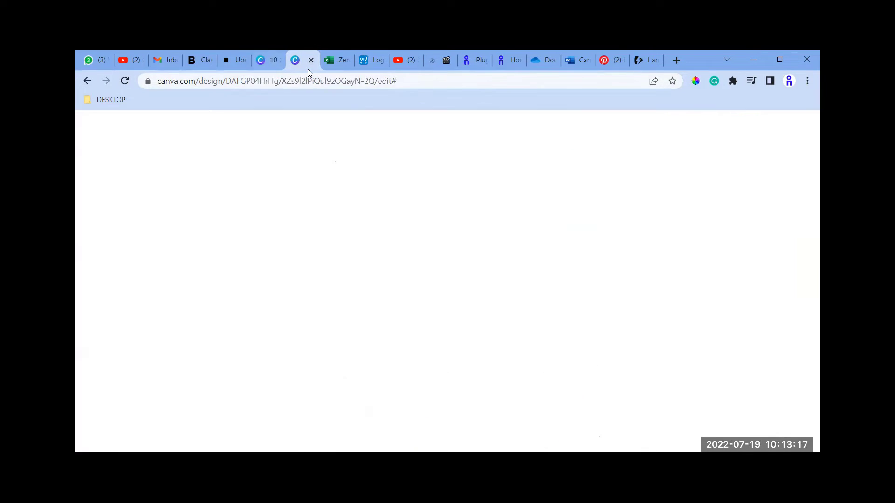
click(266, 67)
Leave the design for the Canva home page and search the templates for "invitation".
click(109, 126)
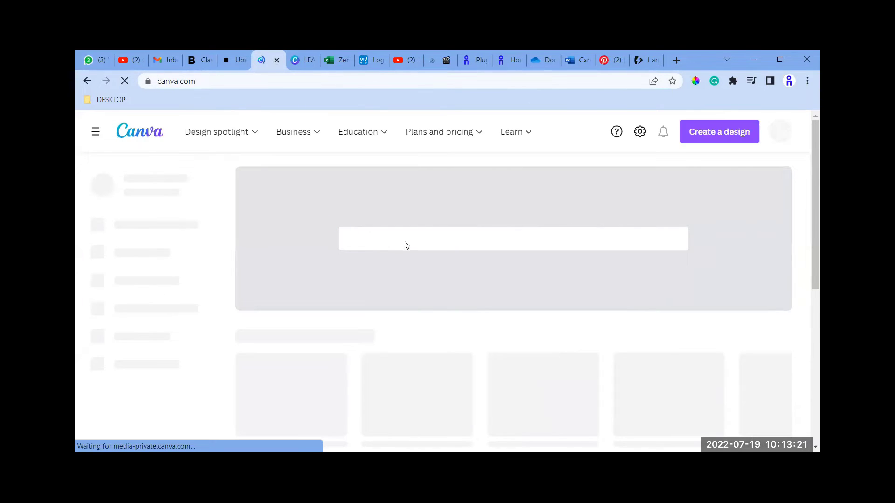
click(410, 236)
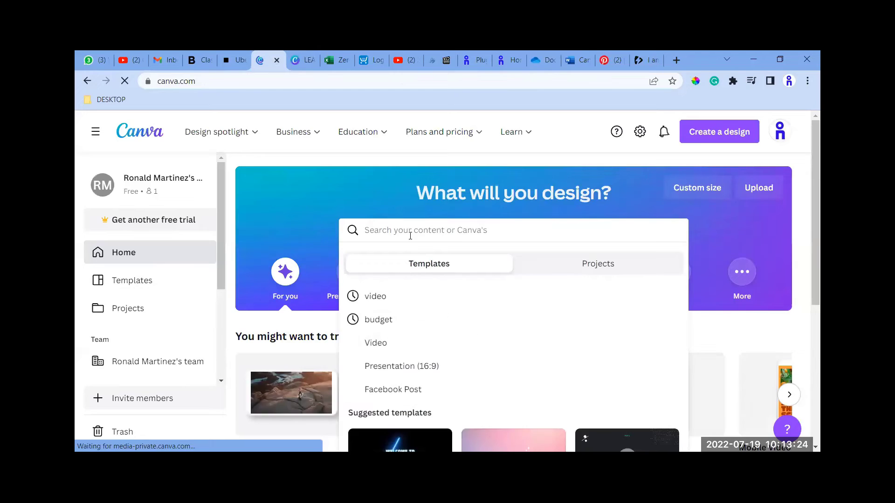
text(invitations)
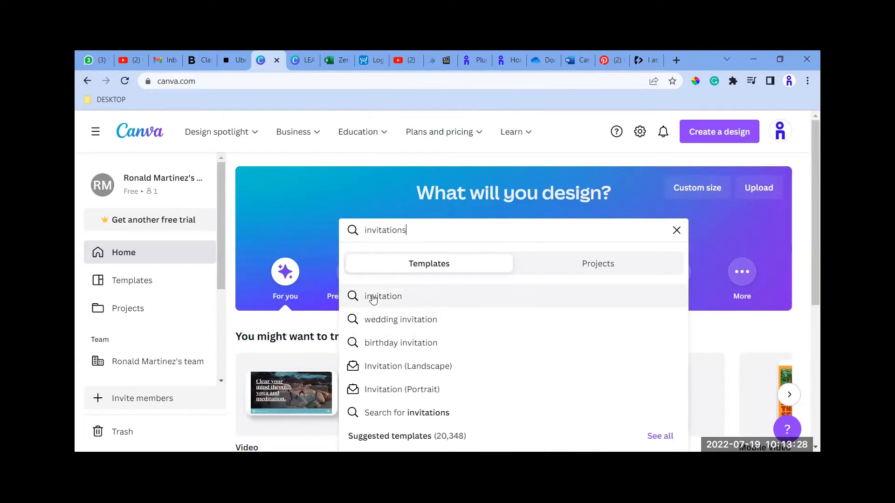
click(373, 298)
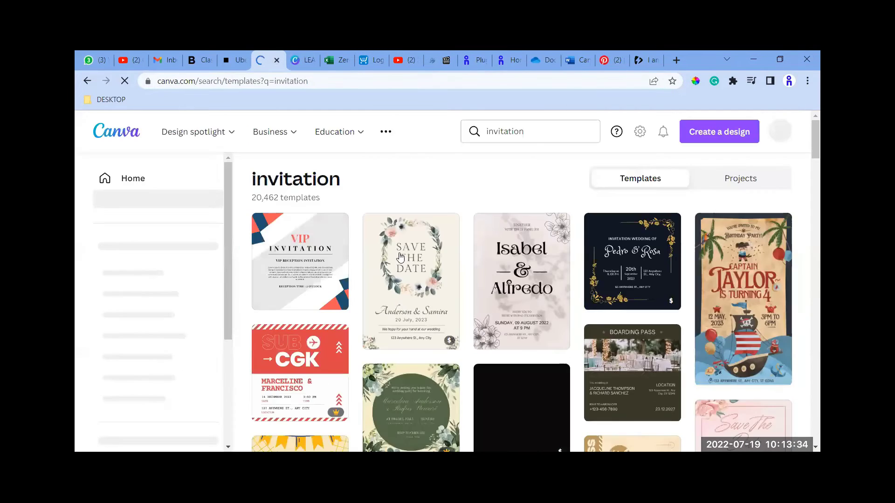
Browse the invitation templates and open the red and white checkered "IT'S BBQ TIME!" design.
scroll(582, 233, down, 2)
scroll(456, 262, down, 4)
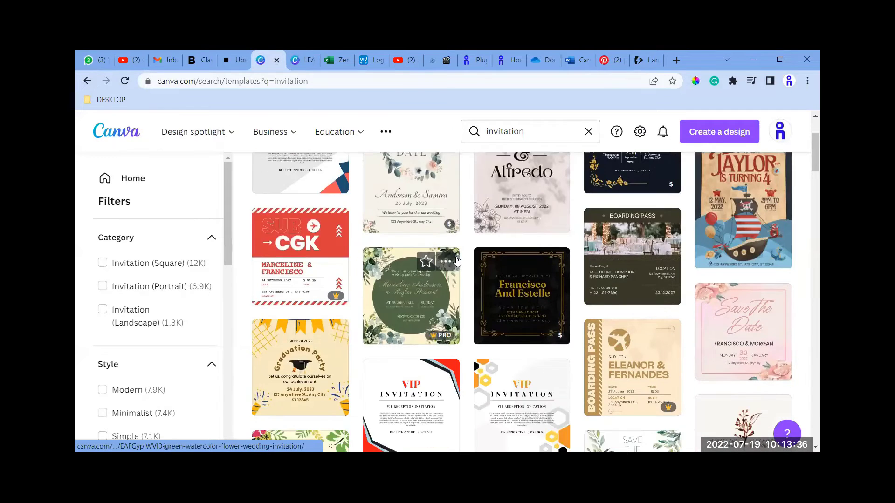
scroll(455, 264, down, 5)
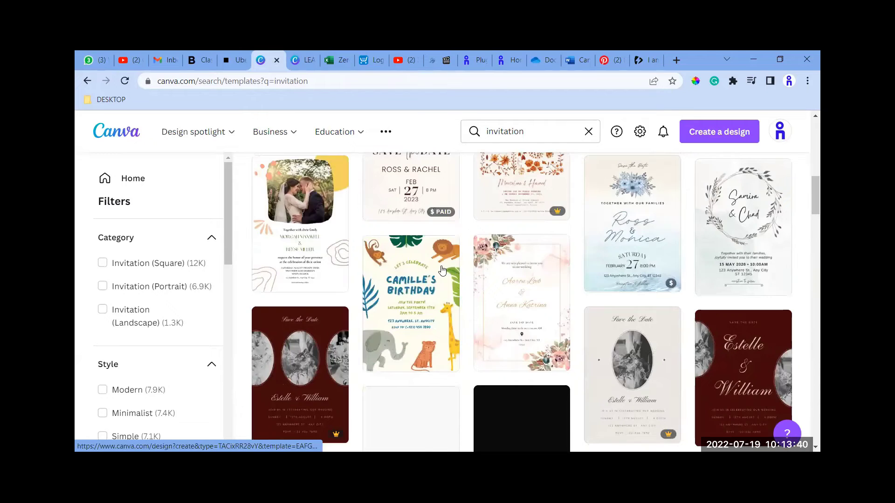
scroll(431, 274, down, 5)
scroll(424, 273, down, 4)
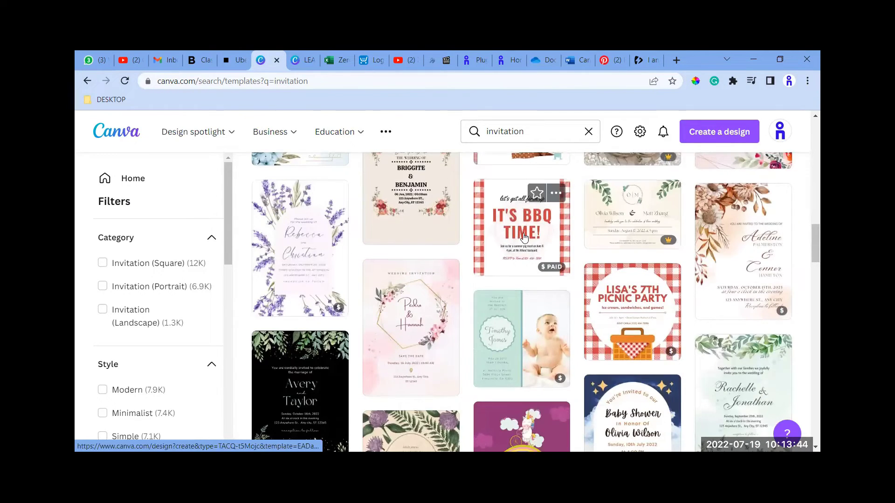
click(524, 237)
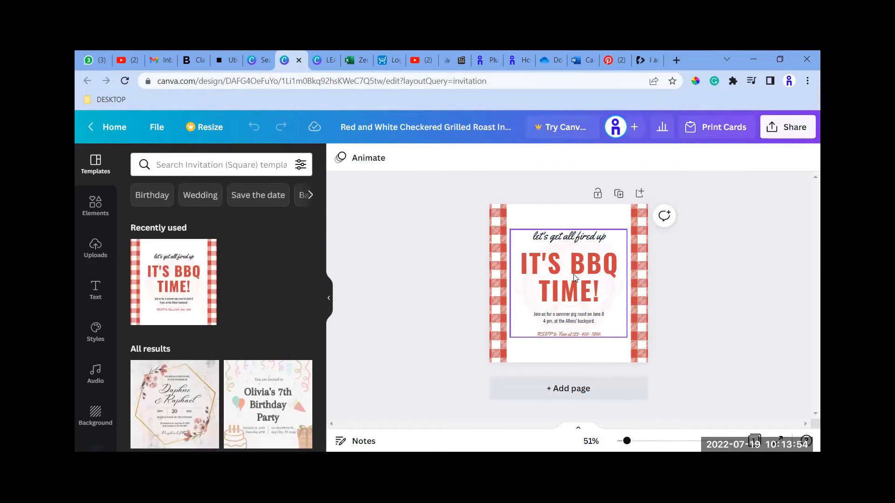
Inspect the BBQ invitation template up close, checking its headline, its RSVP line and the additional text options.
drag(628, 440, 633, 441)
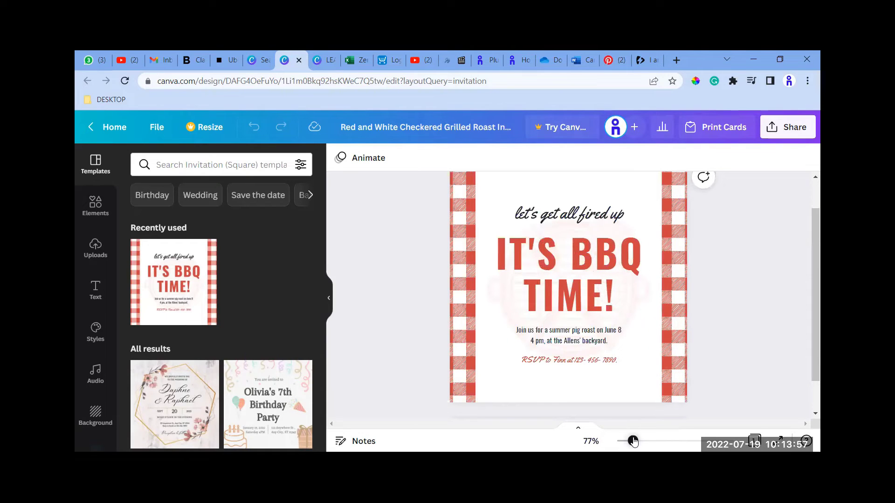
click(593, 283)
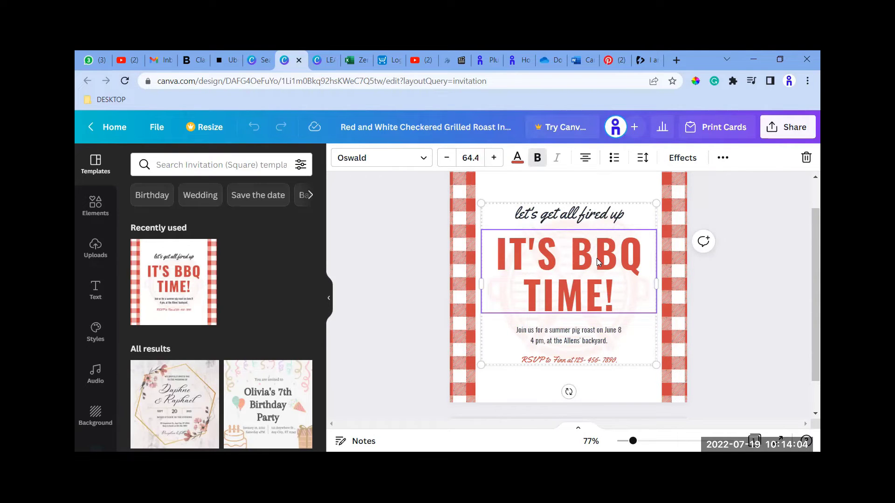
scroll(569, 338, down, 1)
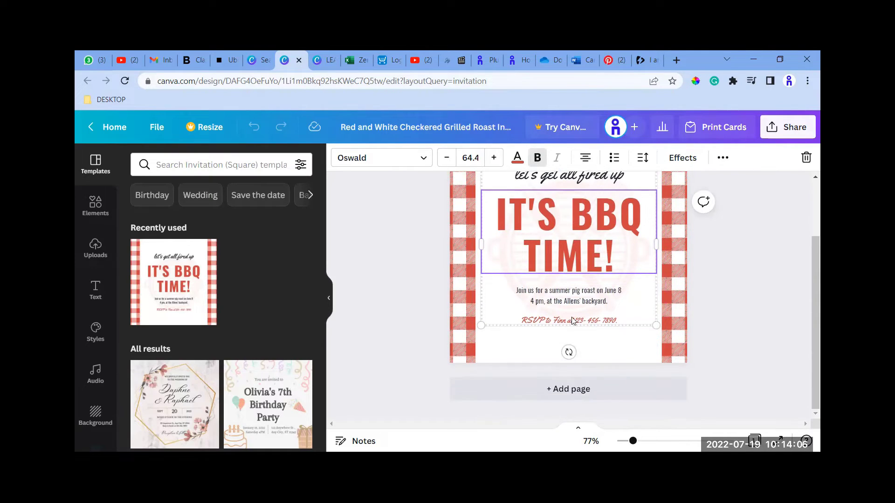
click(590, 321)
scroll(564, 272, up, 2)
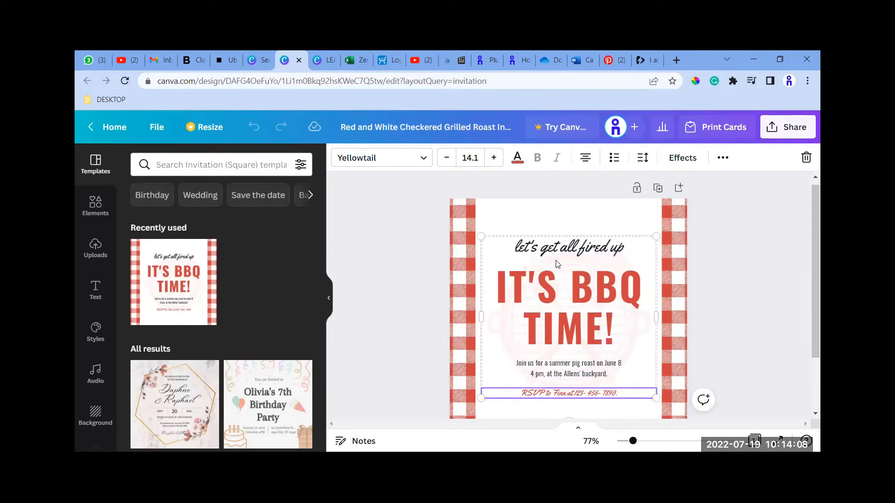
scroll(536, 226, down, 2)
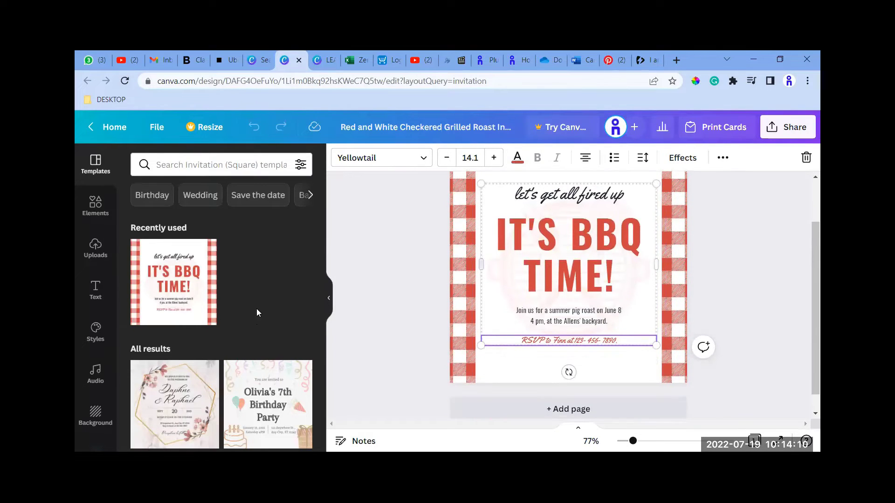
scroll(671, 215, up, 2)
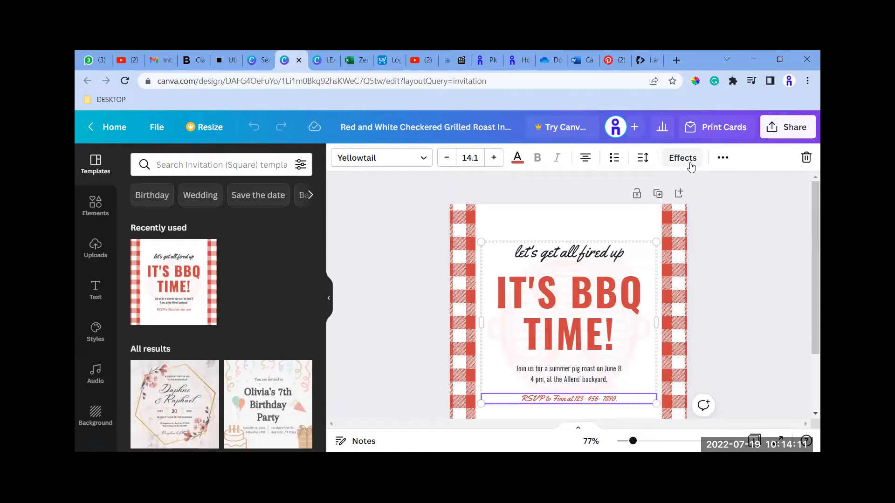
click(723, 157)
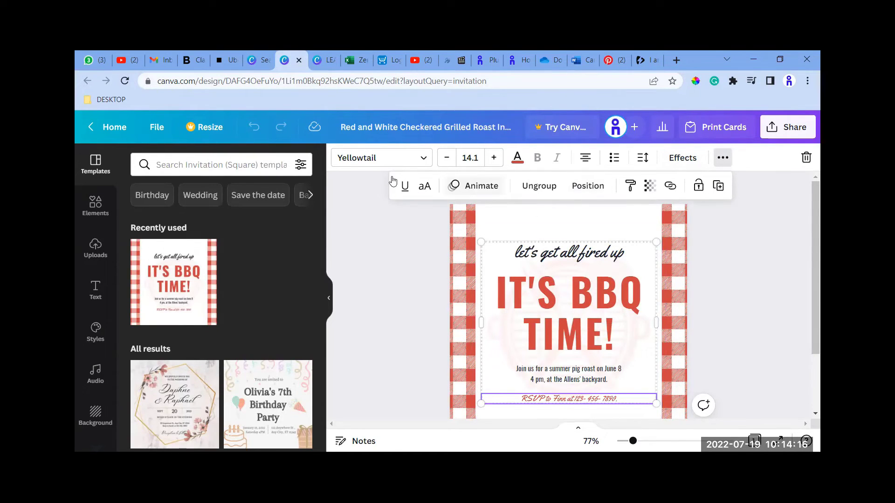
click(740, 322)
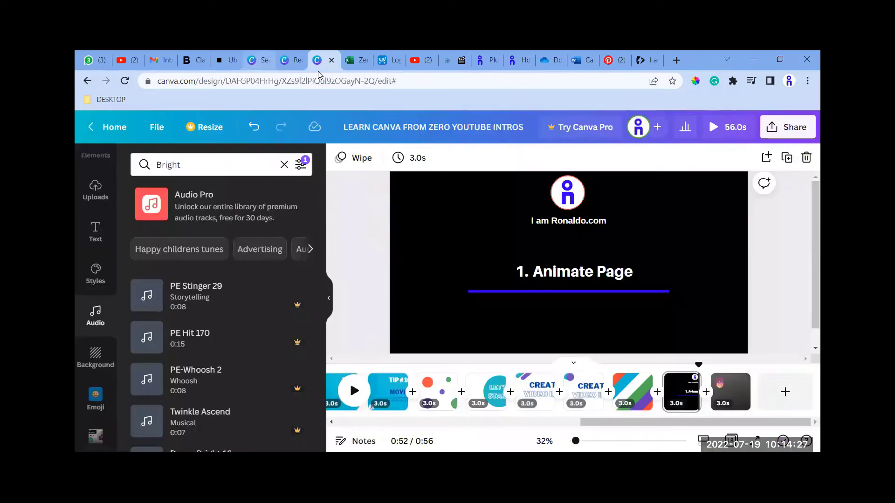
Return to the invitation template search and create a new blank Video design.
click(259, 61)
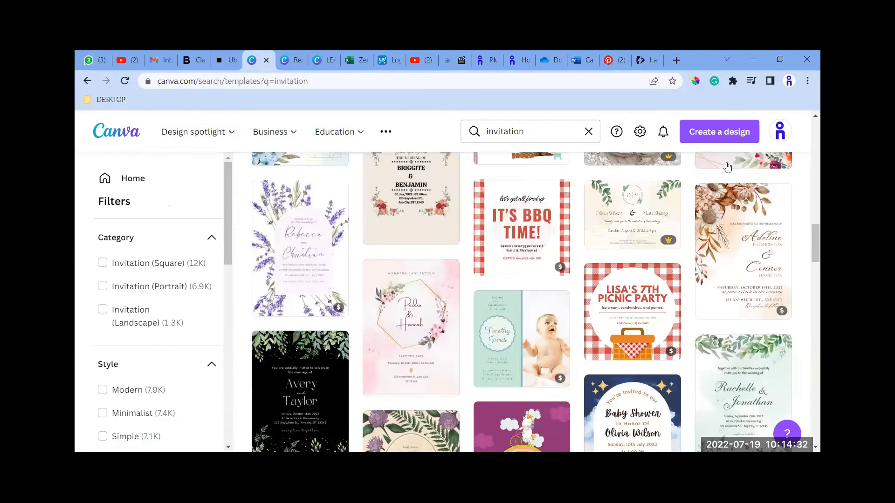
click(718, 131)
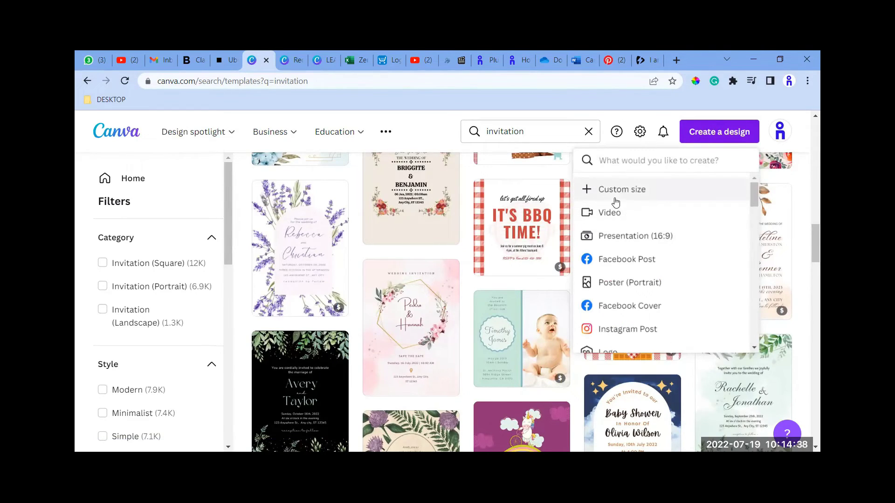
click(614, 213)
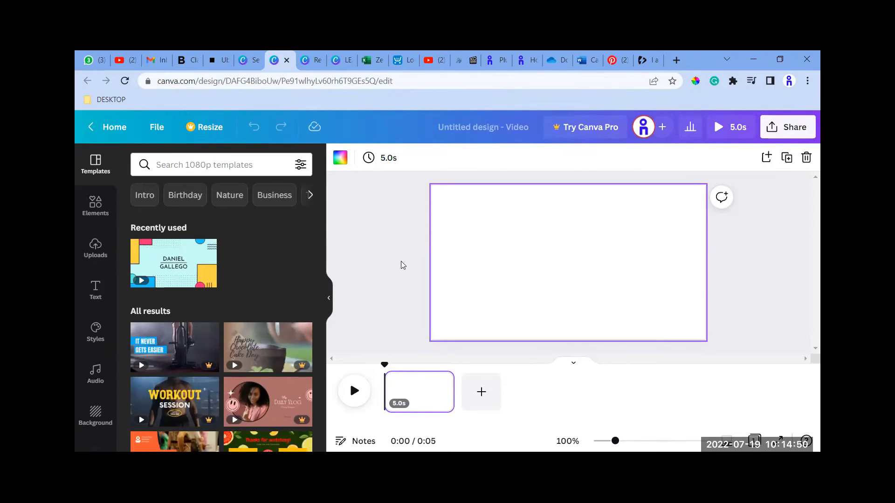
Place the uploaded "Unlocking the full potential of your mind" portrait image on the blank page and centre it.
click(96, 247)
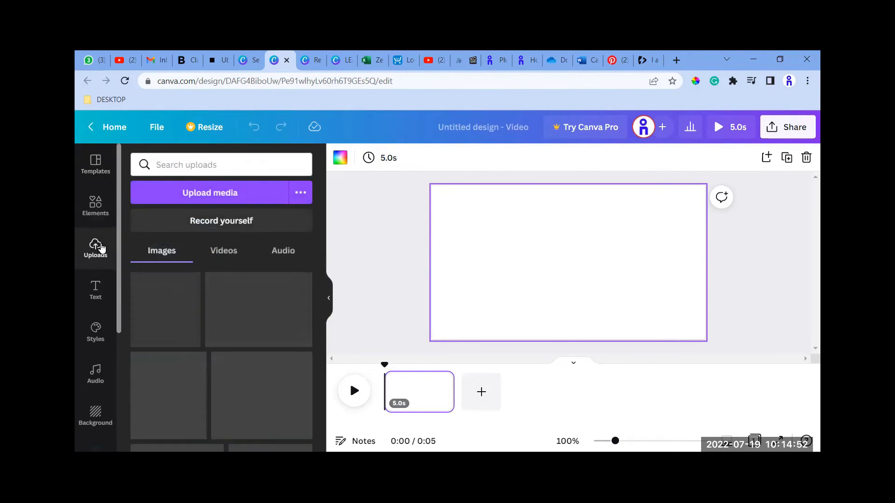
scroll(240, 342, down, 4)
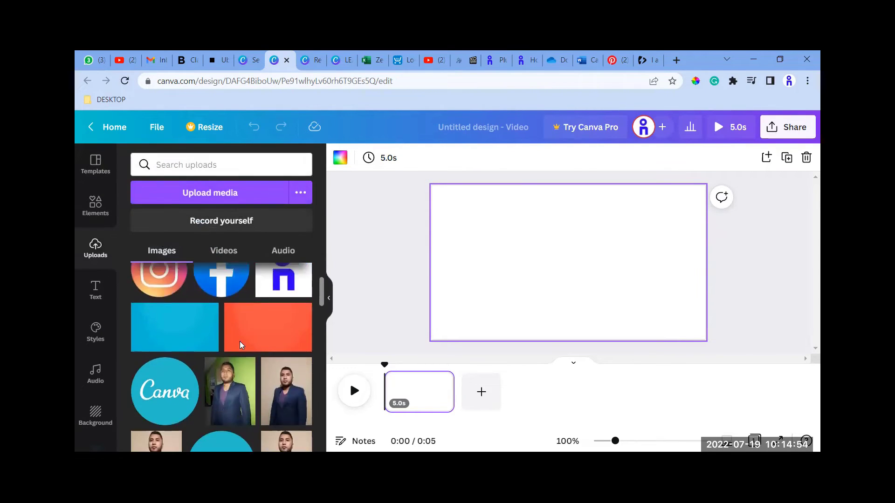
scroll(240, 343, down, 5)
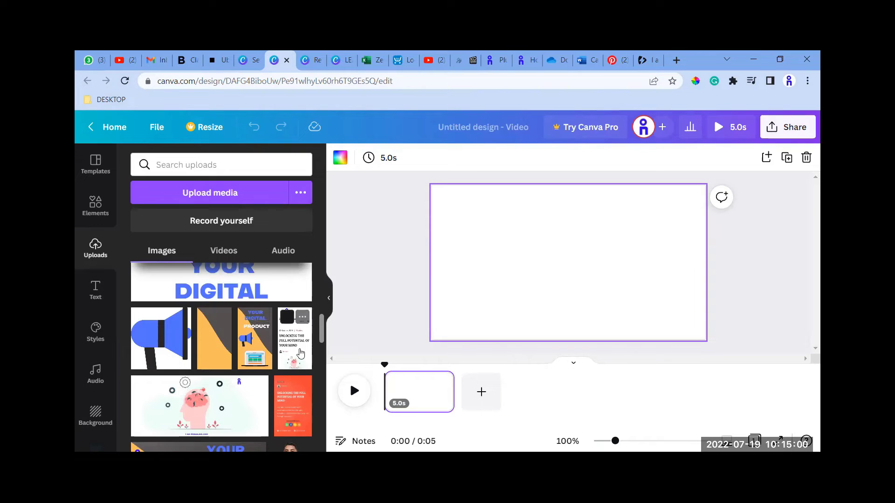
drag(298, 355, 559, 272)
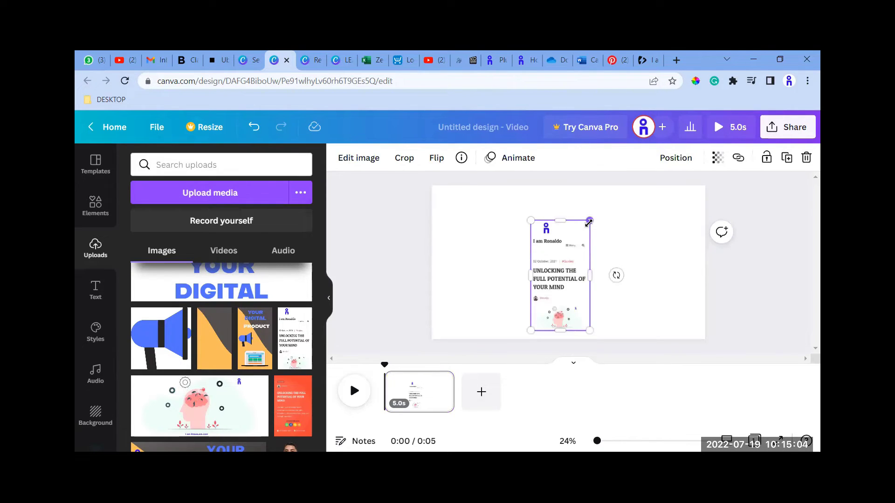
mouse_move(591, 219)
mouse_down()
mouse_move(595, 208)
mouse_move(591, 220)
mouse_up()
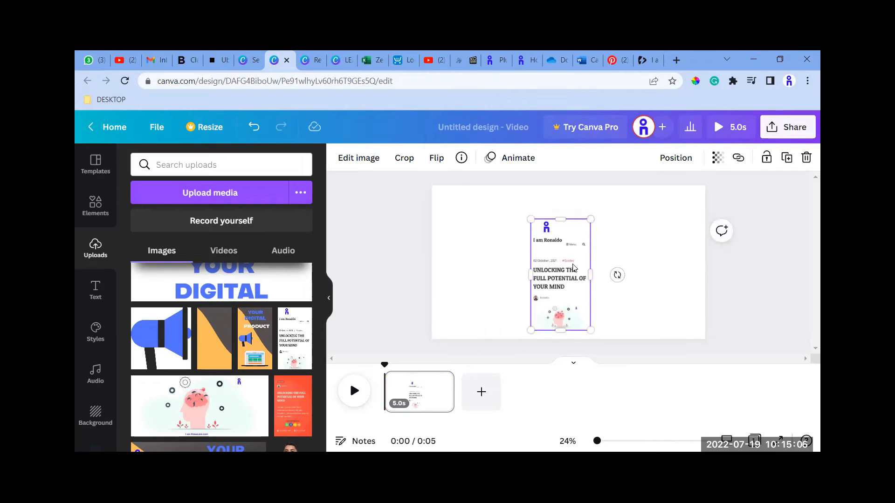
mouse_move(573, 266)
mouse_down()
mouse_move(570, 247)
mouse_move(578, 252)
mouse_up()
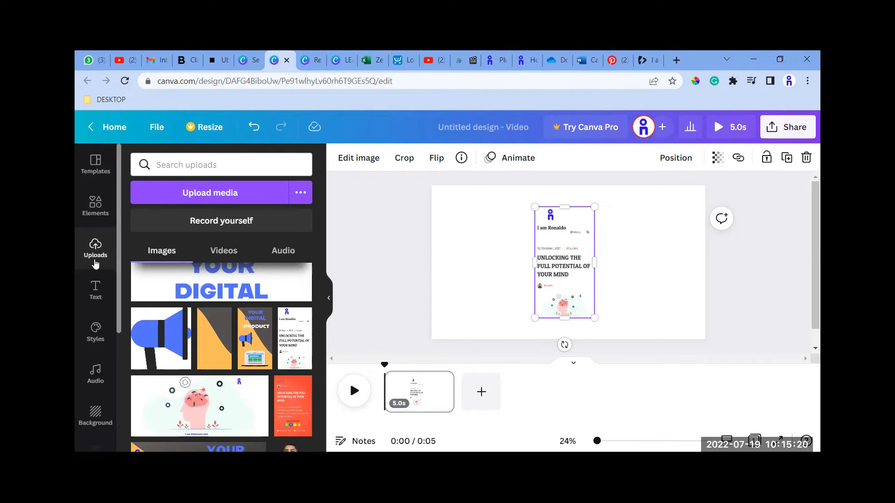
Apply the Phone 2 Smartmockup to the placed portrait image.
scroll(86, 395, down, 3)
scroll(86, 395, down, 2)
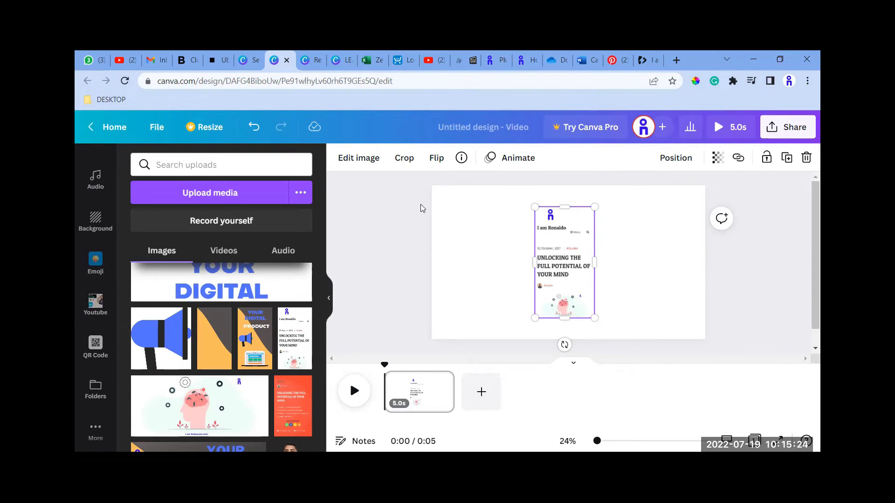
click(368, 159)
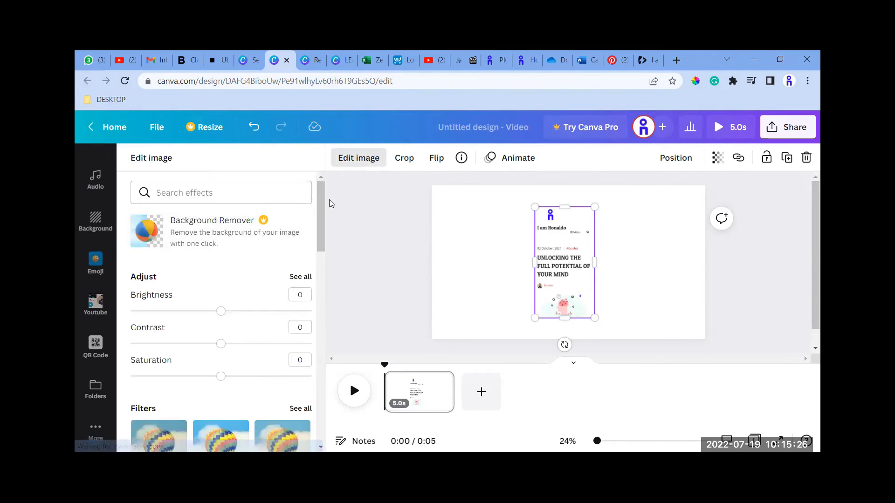
scroll(158, 292, down, 8)
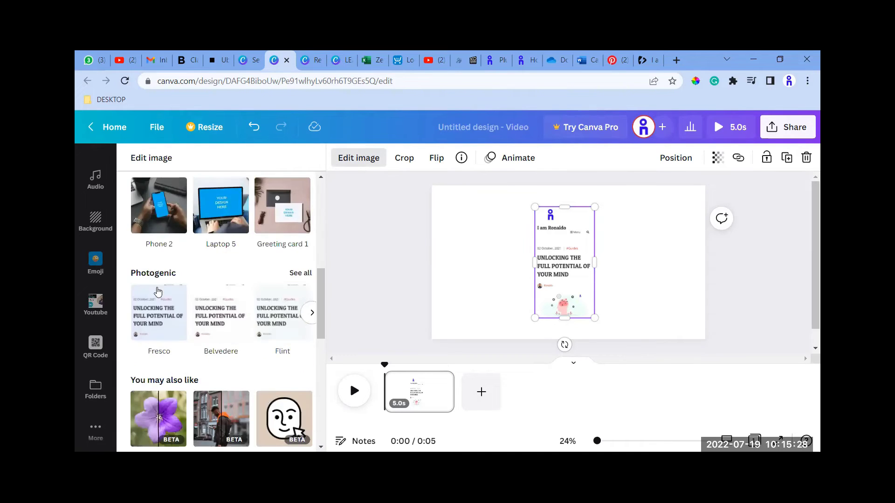
scroll(159, 291, up, 2)
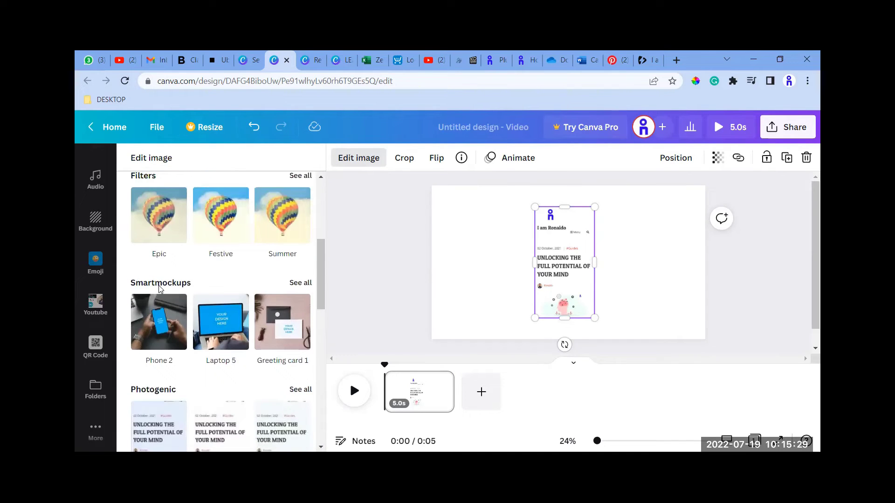
click(167, 318)
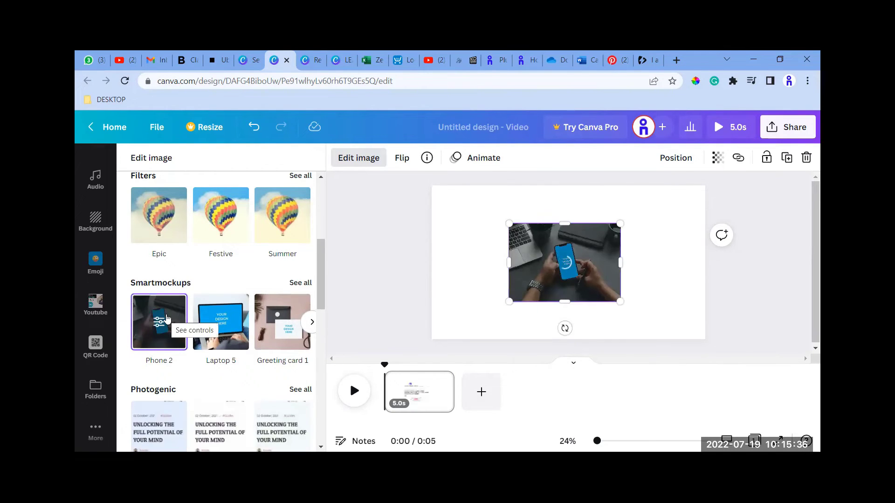
Reposition the phone mockup and enlarge it to cover nearly the full height of the page.
drag(513, 283, 430, 282)
drag(490, 254, 558, 241)
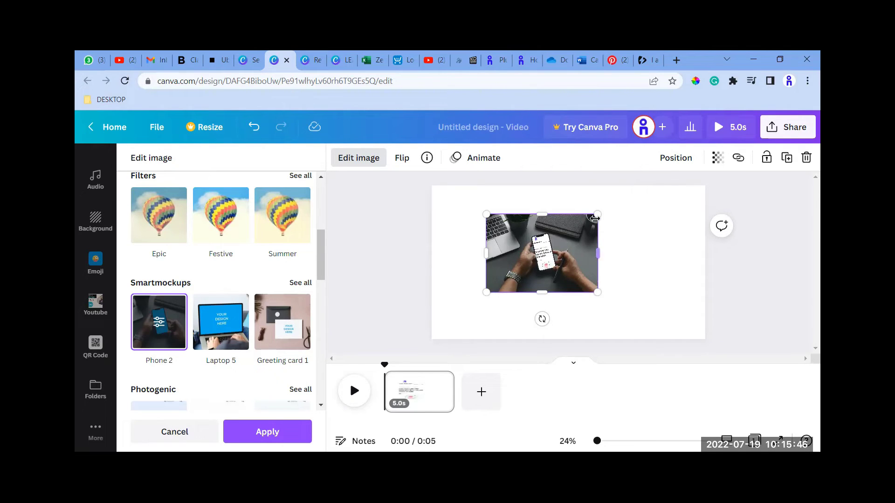
drag(597, 214, 648, 230)
drag(628, 291, 682, 369)
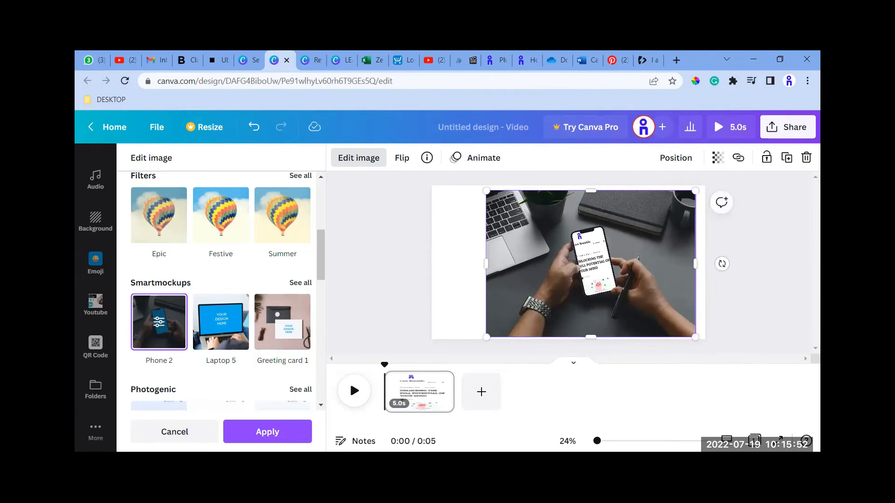
Preview the video design in full screen and return to the editor.
click(777, 445)
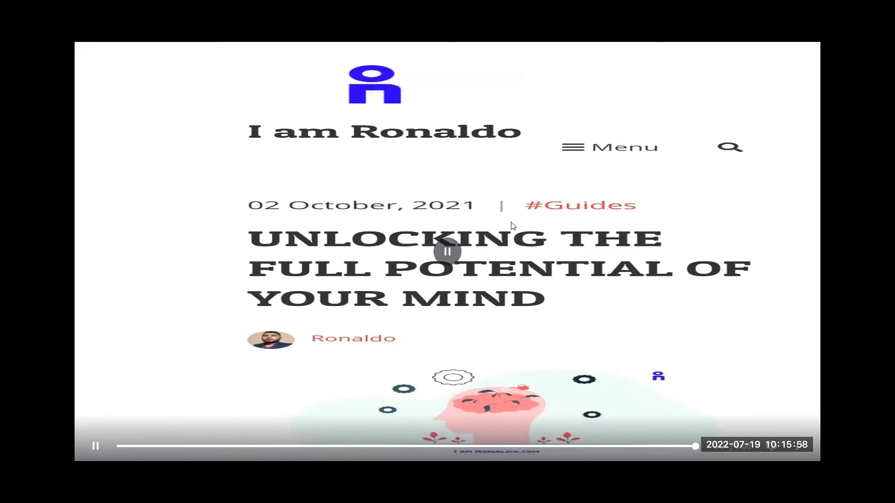
key(Escape)
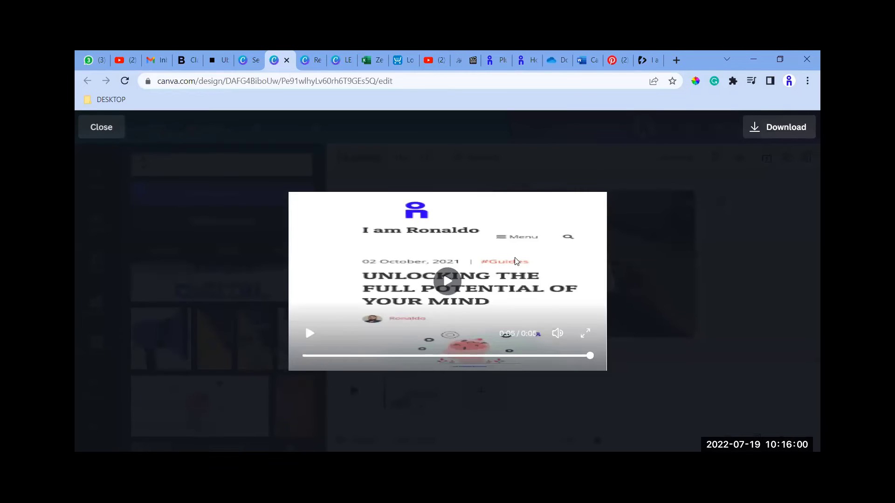
key(Escape)
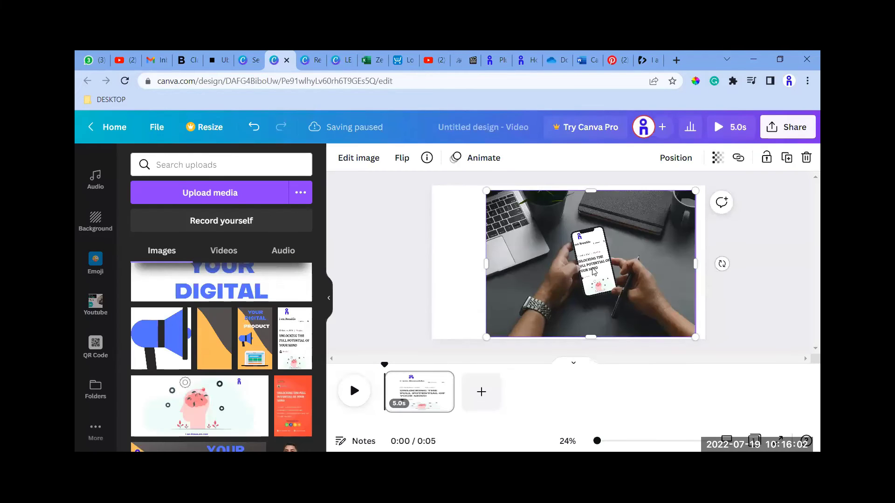
Extend the phone mockup to the page's left edge, then delete it from the page.
drag(444, 262, 432, 262)
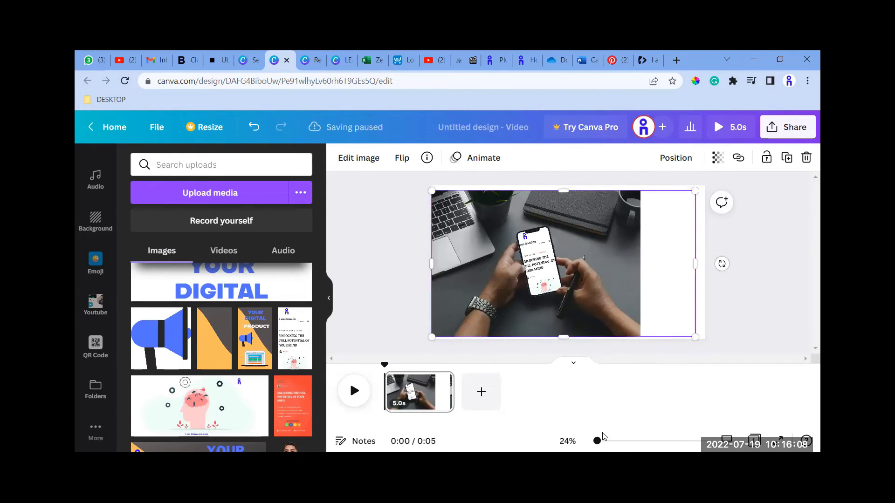
mouse_move(598, 441)
mouse_down()
mouse_move(616, 440)
mouse_move(606, 447)
mouse_up()
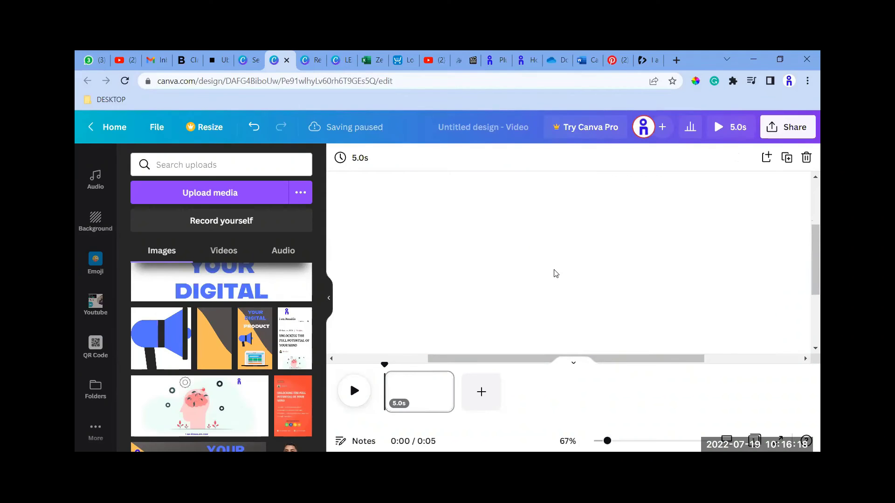
drag(608, 442, 599, 447)
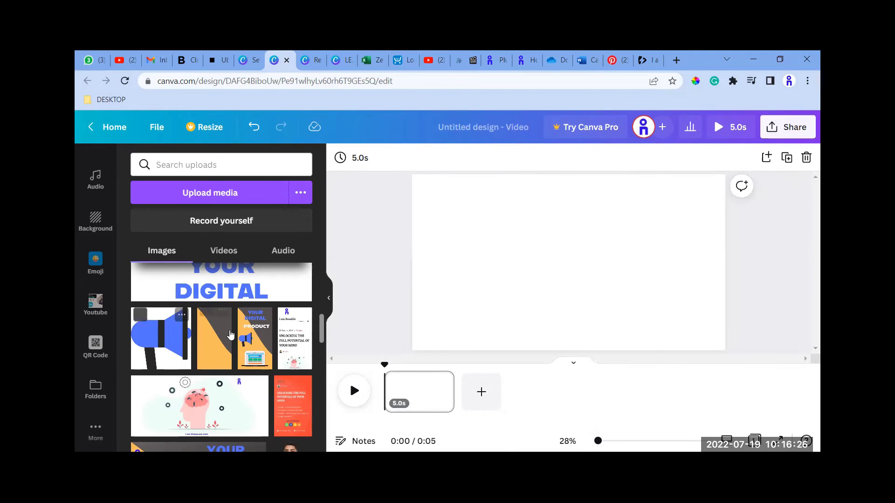
scroll(241, 365, down, 2)
scroll(238, 368, down, 5)
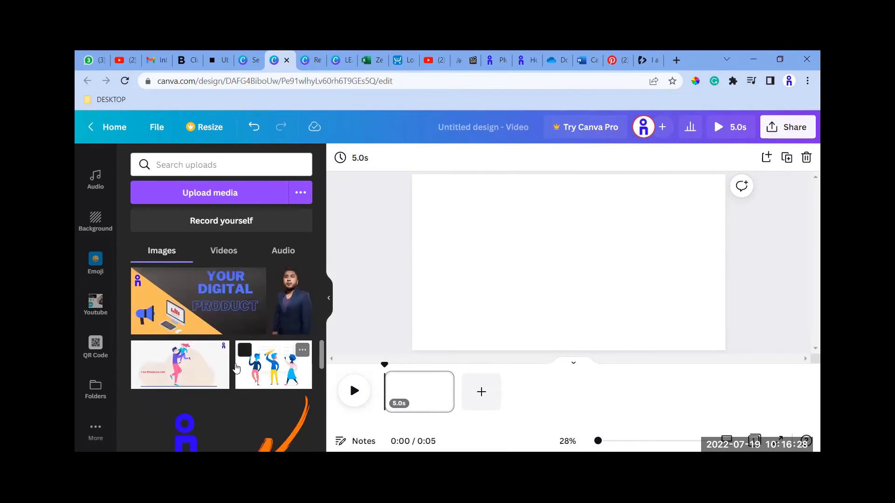
scroll(235, 376, down, 4)
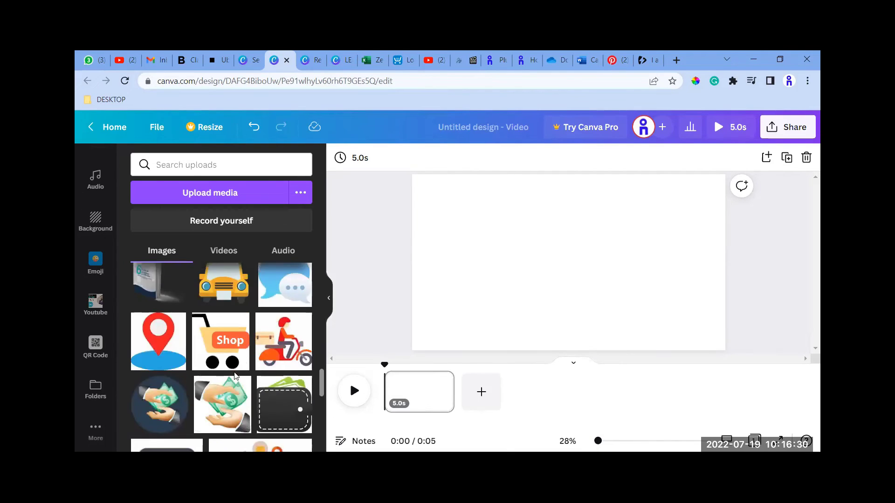
scroll(235, 377, up, 10)
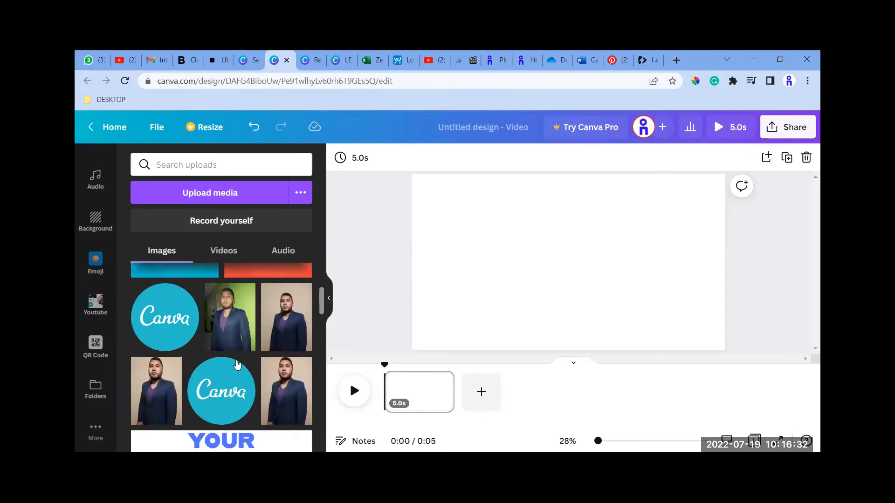
scroll(238, 365, down, 2)
scroll(240, 345, up, 1)
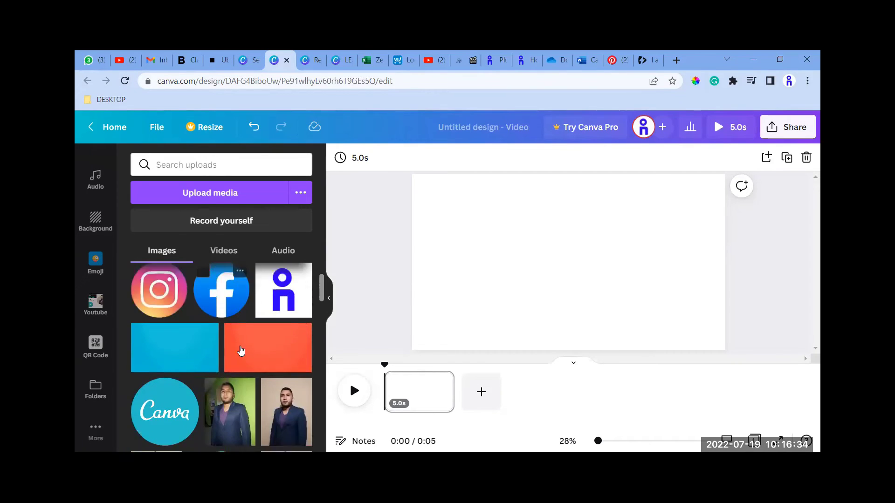
scroll(239, 349, down, 3)
scroll(239, 353, down, 3)
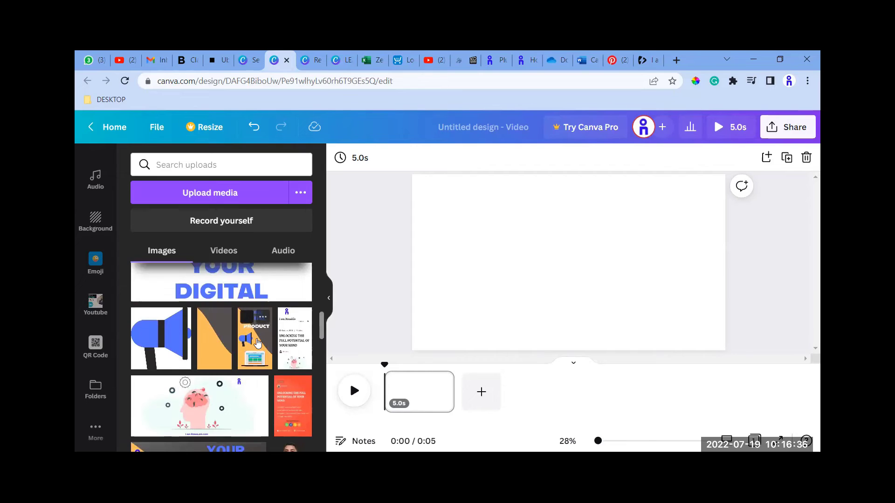
click(257, 343)
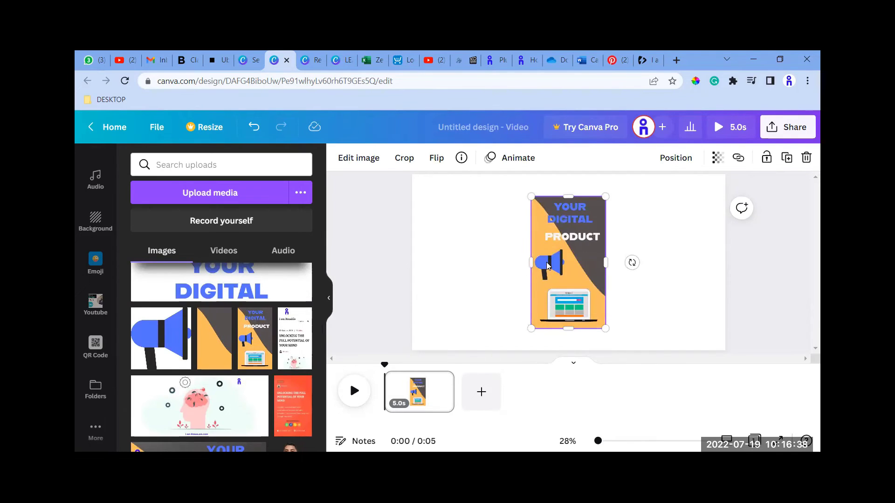
key(Delete)
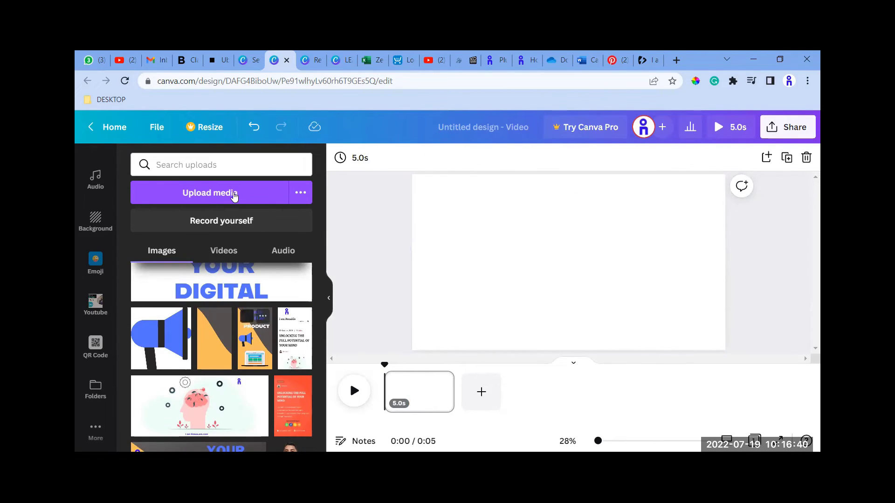
Place the uploaded phone screen recording with the green "Wake Up Early" card, play it, and delete it.
click(225, 252)
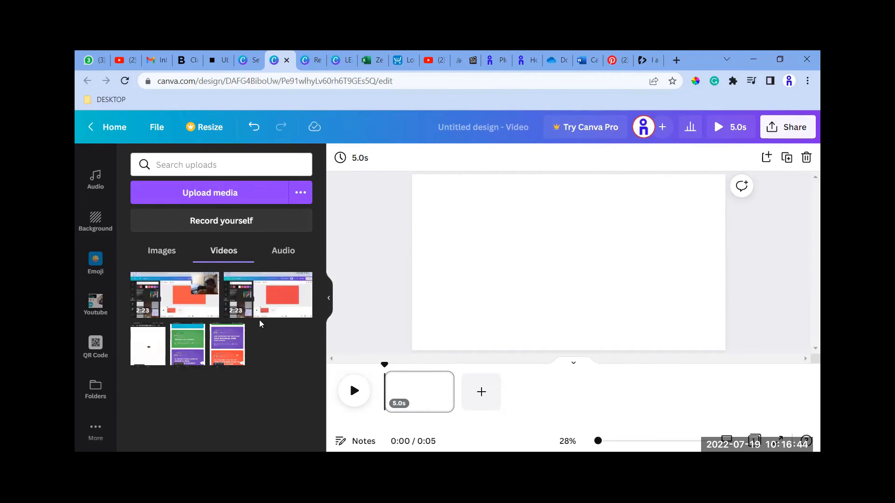
click(185, 352)
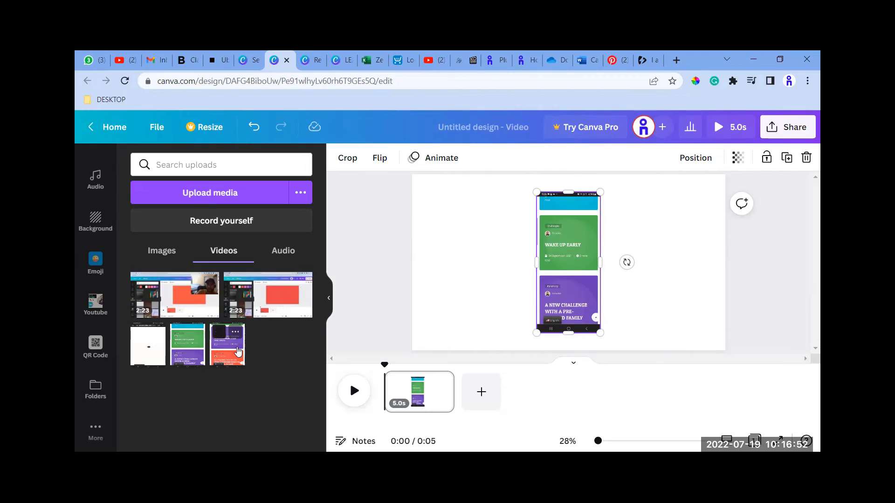
click(354, 391)
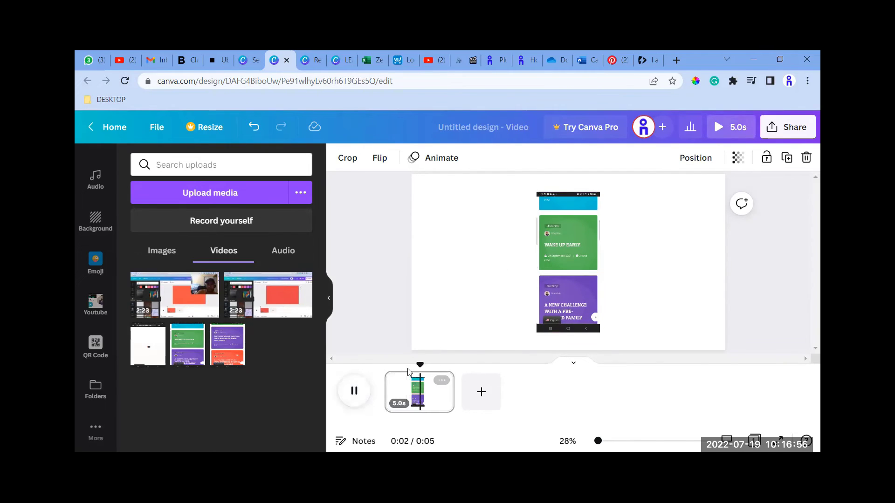
key(Delete)
Add the uploaded 2:23 screen-recording video without the webcam overlay to the page and enlarge it slightly.
click(281, 309)
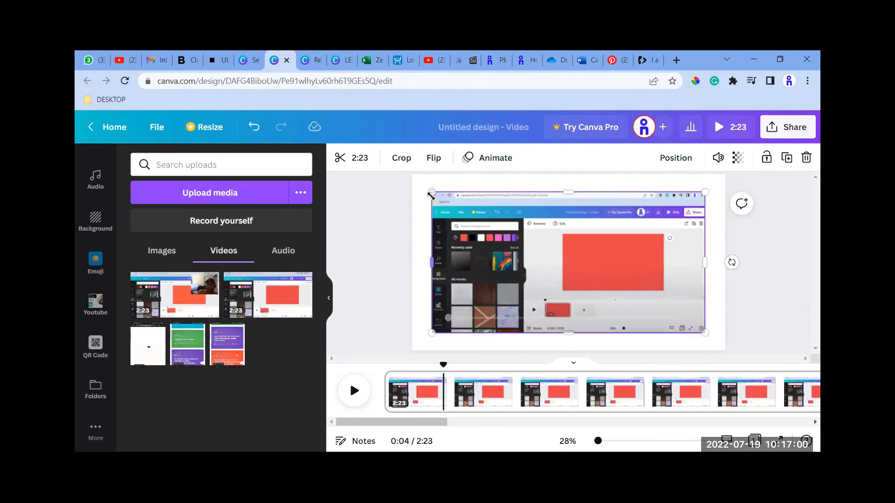
mouse_move(431, 196)
mouse_down()
mouse_move(417, 183)
mouse_move(425, 182)
mouse_up()
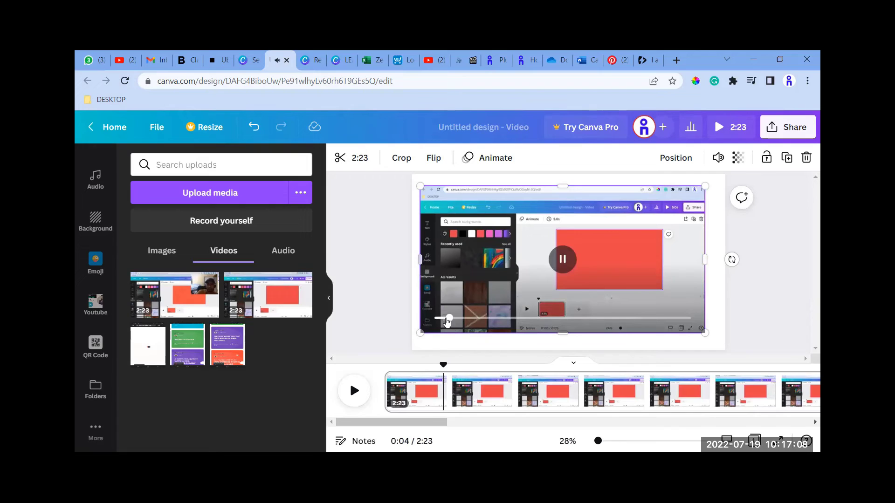
click(563, 261)
Crop off the video's dark side panel and browser bar, then centre and slightly enlarge the cropped video on the page.
click(400, 161)
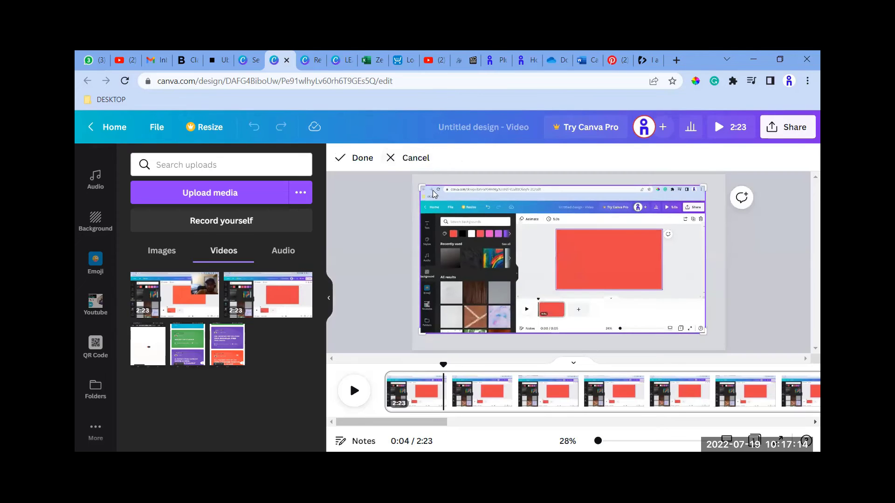
drag(426, 189, 516, 209)
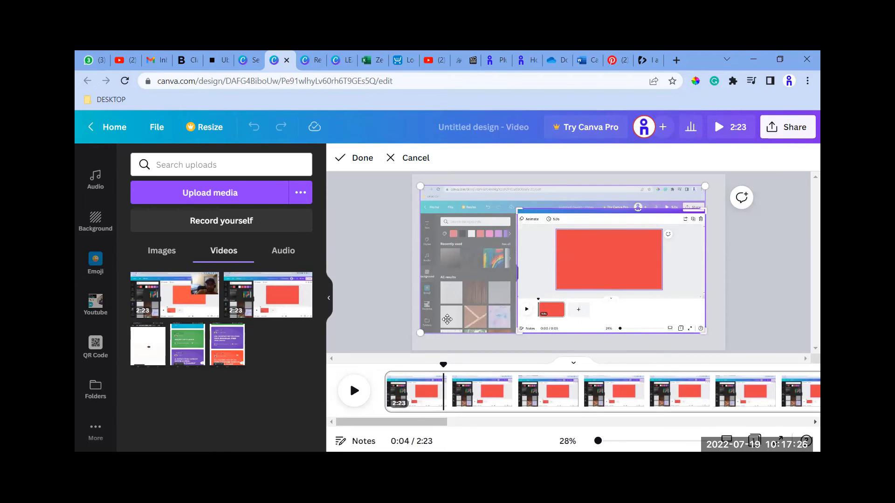
click(362, 158)
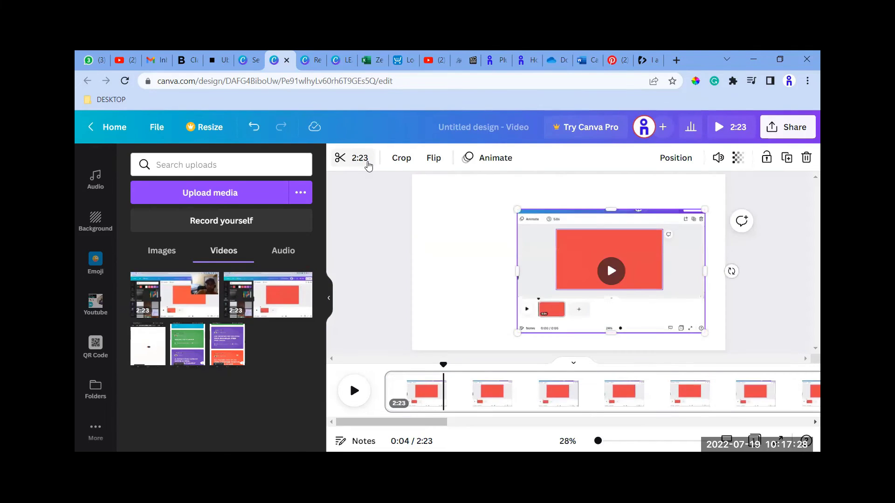
drag(622, 272, 600, 251)
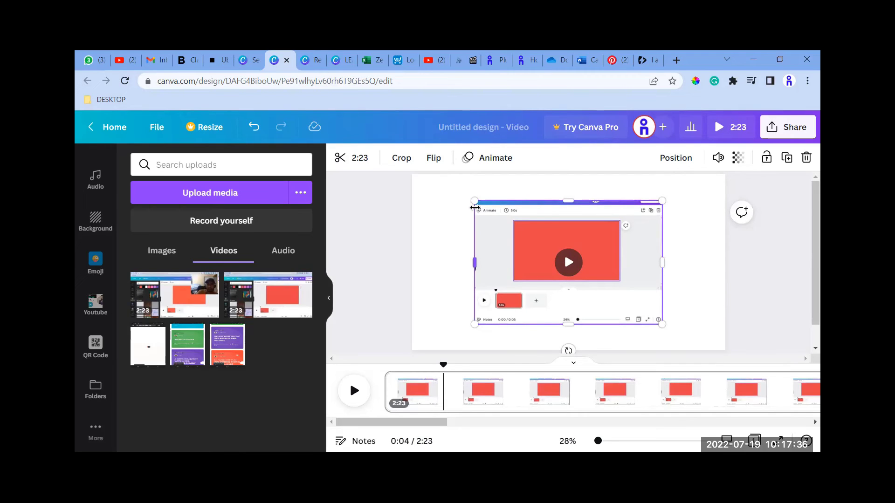
mouse_move(457, 204)
mouse_down()
mouse_move(445, 193)
mouse_move(477, 205)
mouse_move(435, 180)
mouse_move(473, 207)
mouse_move(448, 201)
mouse_move(445, 186)
mouse_move(472, 202)
mouse_move(459, 192)
mouse_up()
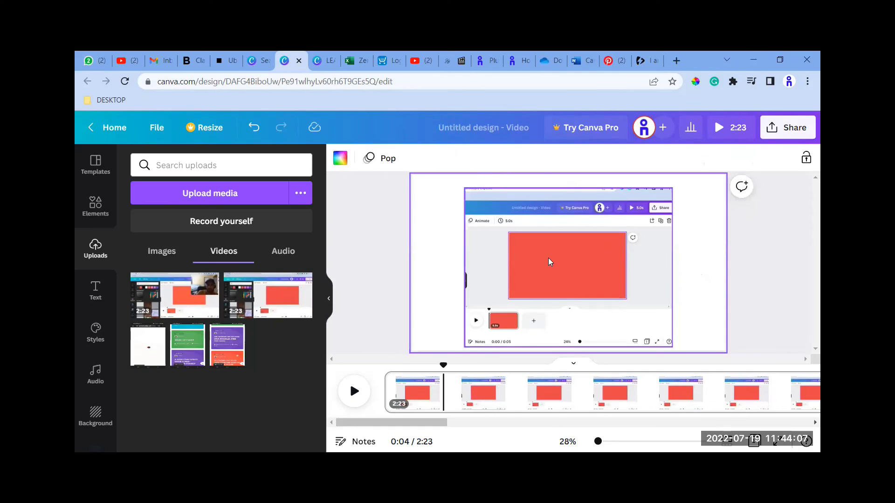
click(544, 257)
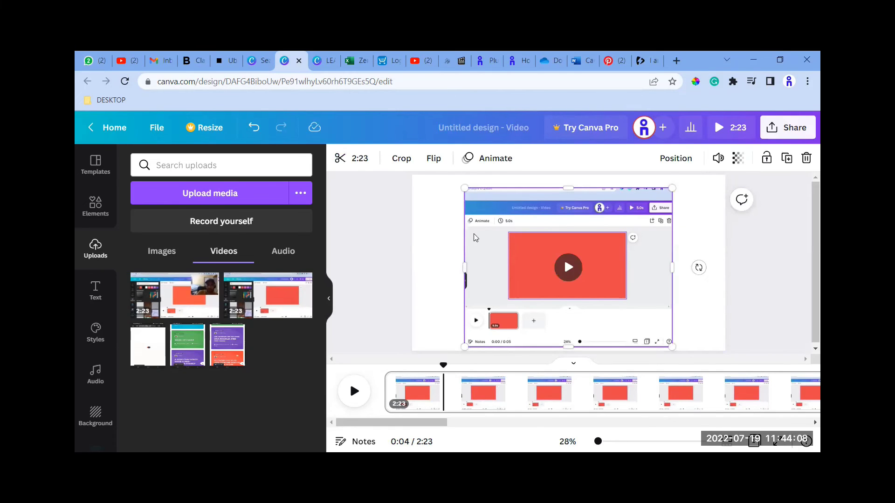
click(447, 250)
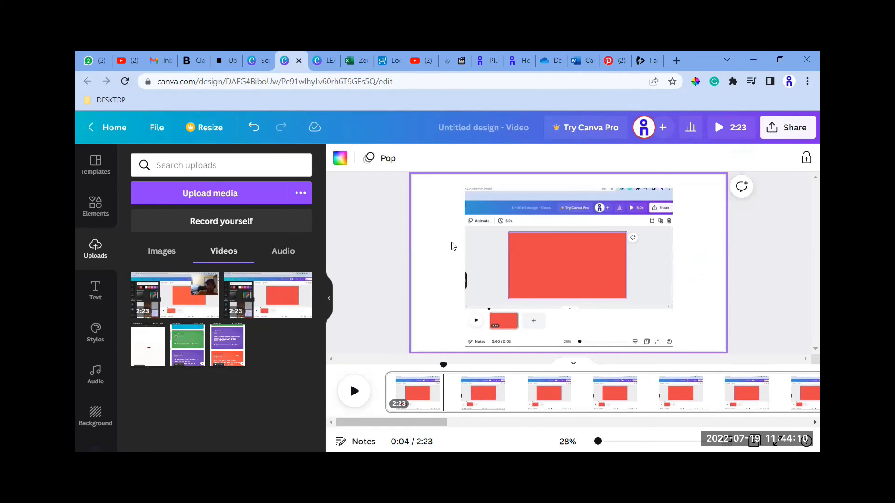
click(548, 245)
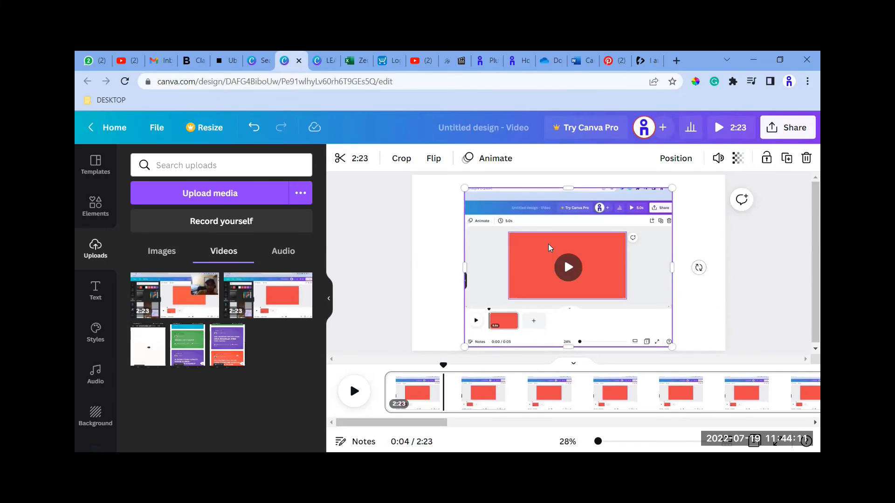
click(687, 247)
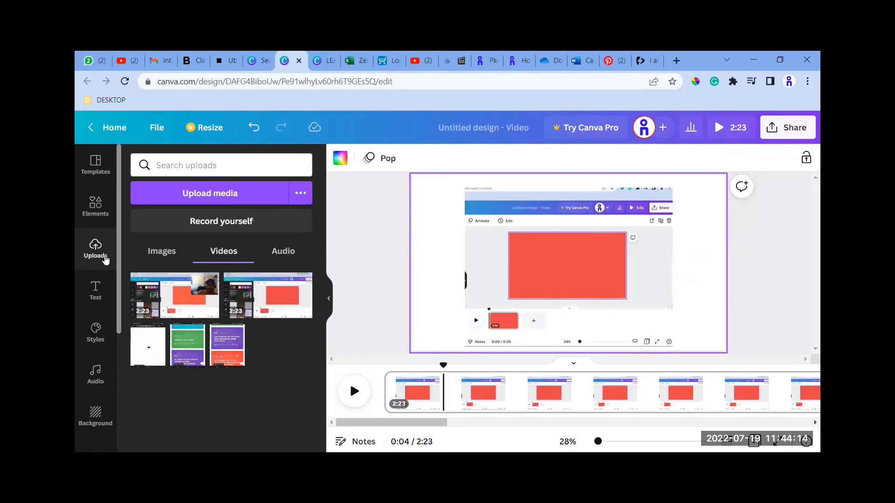
click(95, 205)
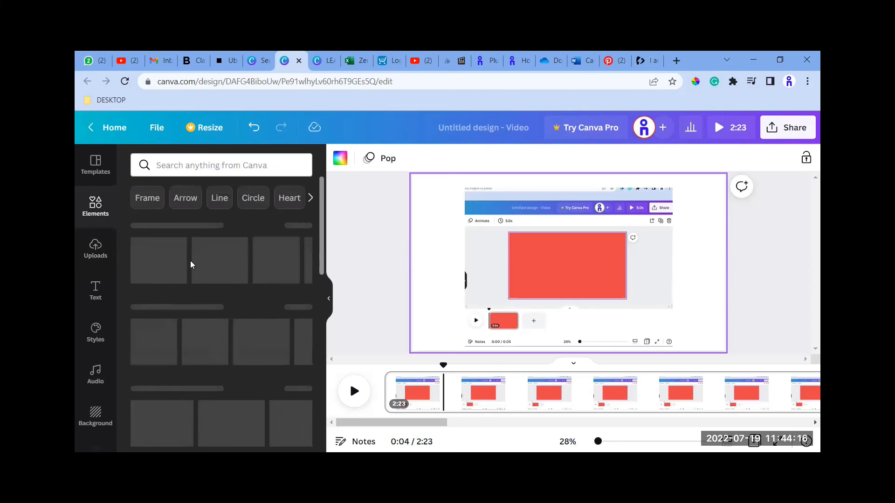
Add the uploaded blue megaphone image over the right part of the video and enlarge it.
click(95, 252)
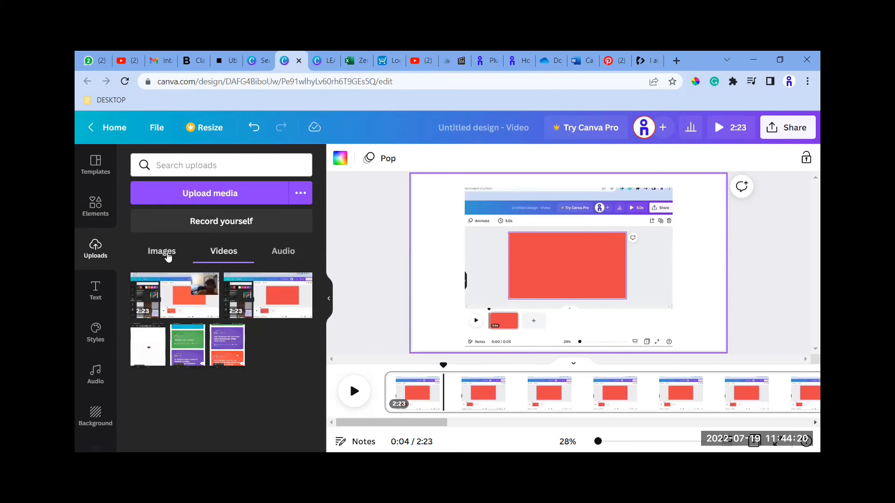
click(164, 253)
click(176, 343)
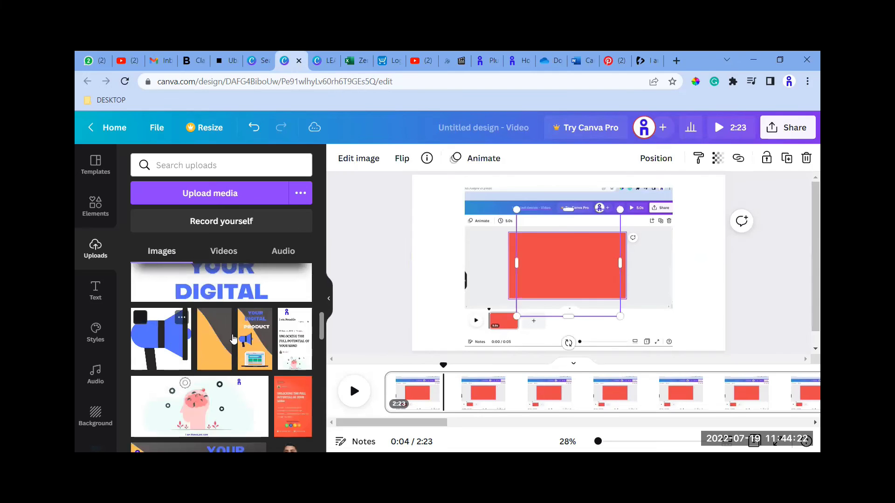
drag(559, 270, 611, 270)
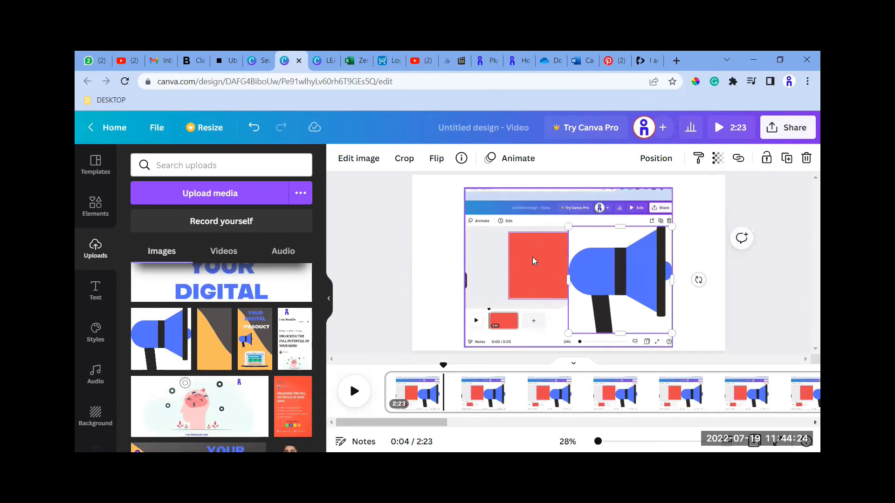
click(503, 251)
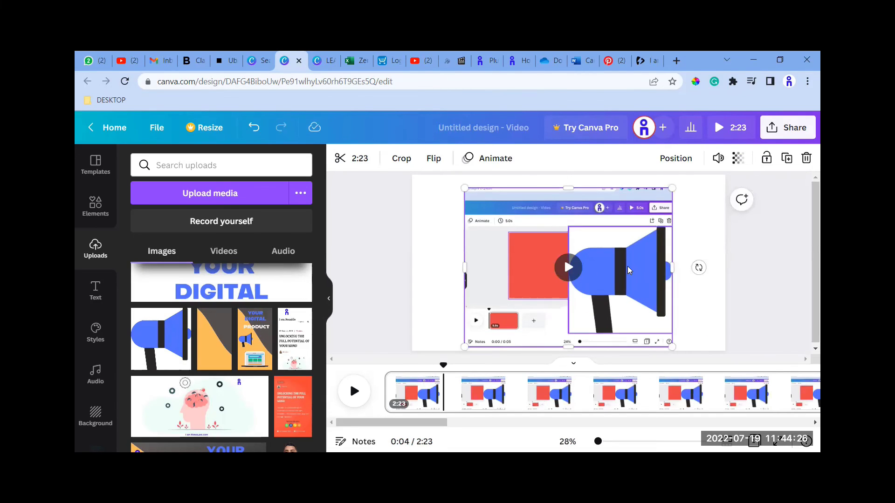
click(580, 264)
drag(565, 227, 491, 236)
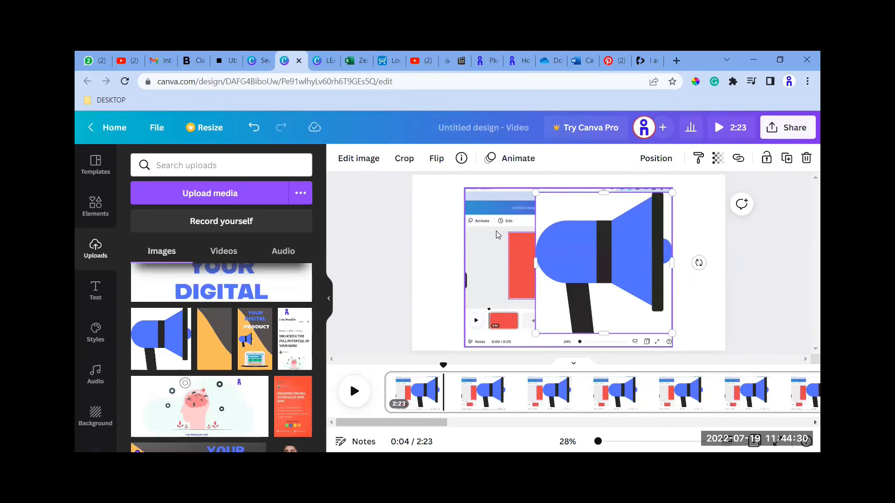
Lock the screen-recording video in place and shift the megaphone image further right over it.
click(498, 235)
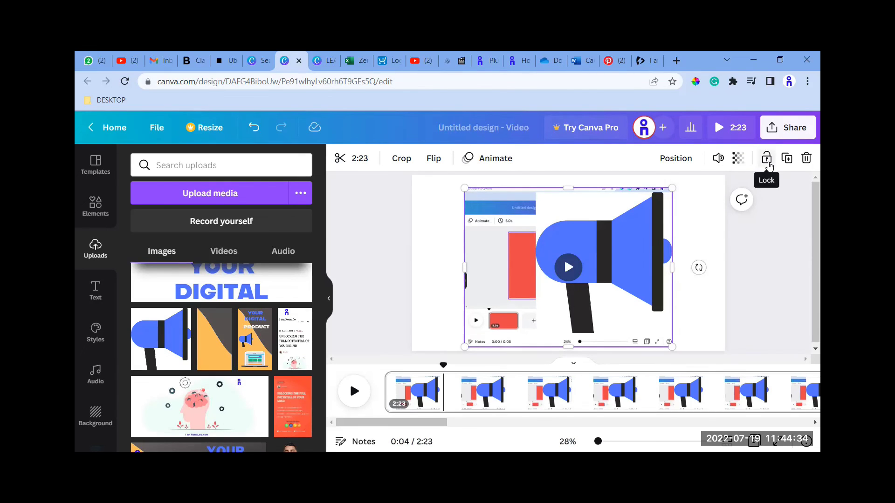
click(767, 161)
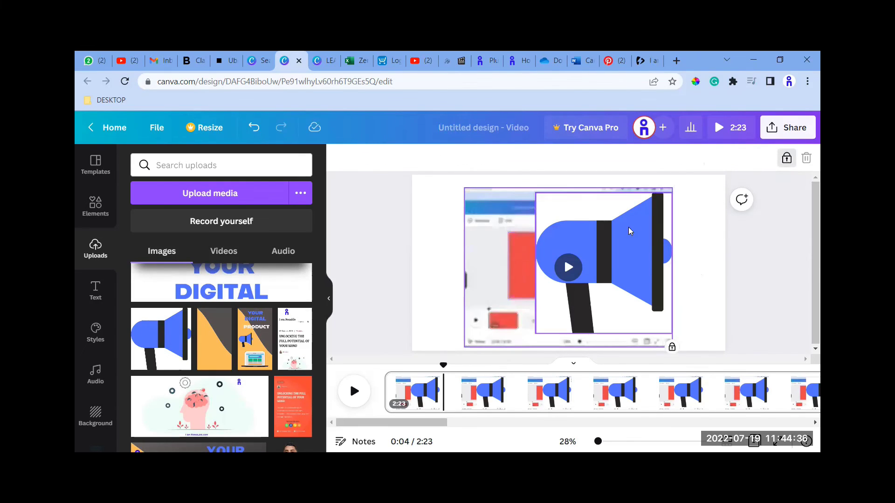
click(558, 256)
drag(591, 248, 673, 268)
click(523, 244)
click(512, 243)
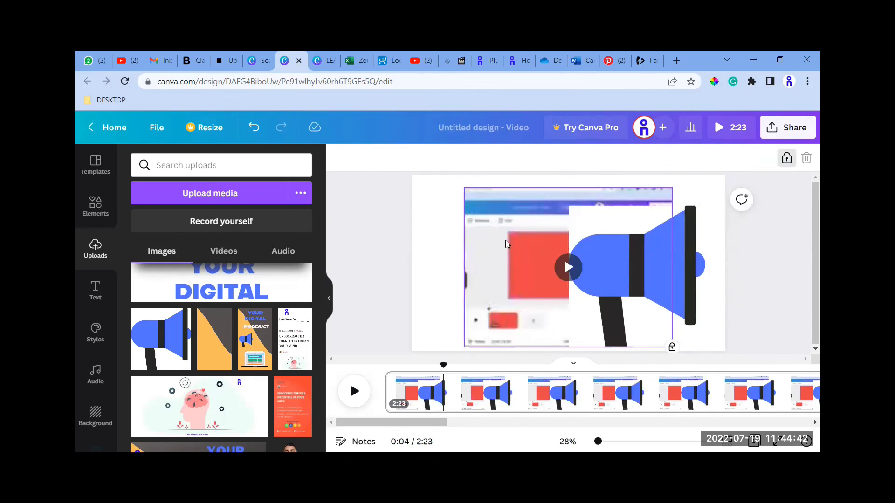
mouse_move(593, 277)
mouse_down()
mouse_move(523, 259)
mouse_move(561, 273)
mouse_move(558, 255)
mouse_move(549, 259)
mouse_move(603, 266)
mouse_up()
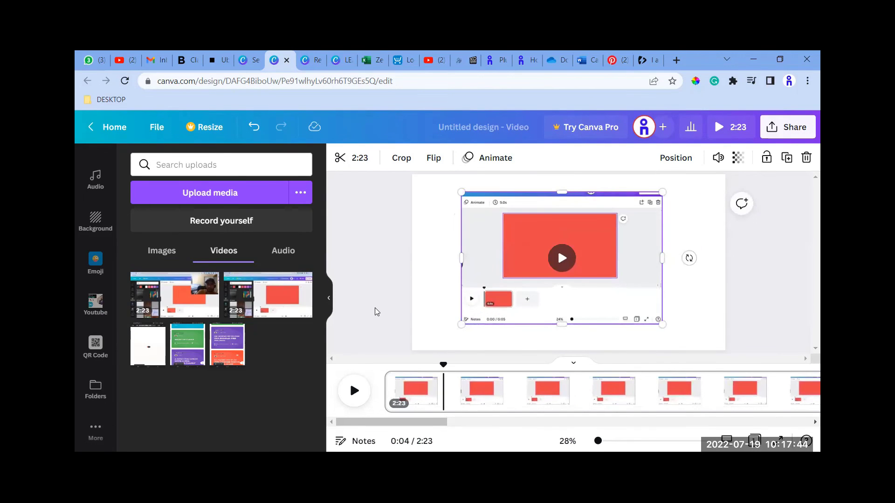
Nudge the cropped video slightly to the right on the page in fine increments.
mouse_move(298, 288)
key(Right)
key(Right)
key(Right)
key(Right)
key(Right)
key(Right)
key(Right)
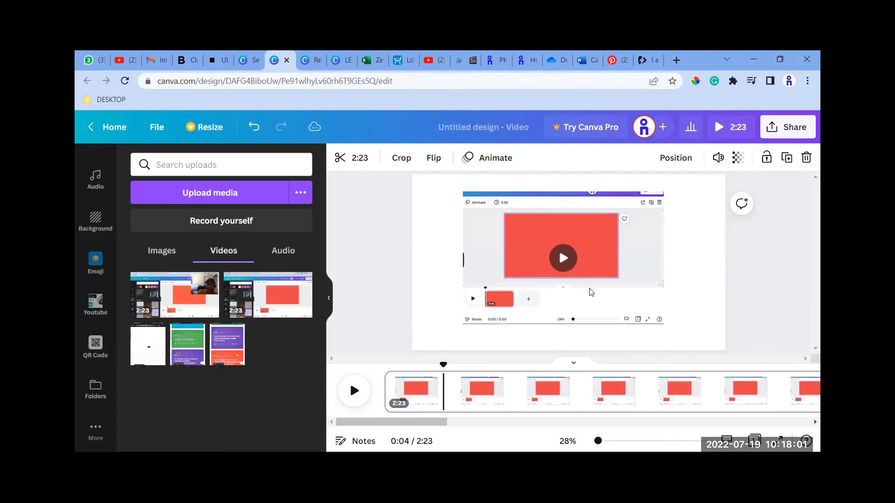
key(Right)
key(Right)
key(Right)
Nudge the cropped video slightly down and back up in fine increments.
key(Down)
key(Down)
key(Down)
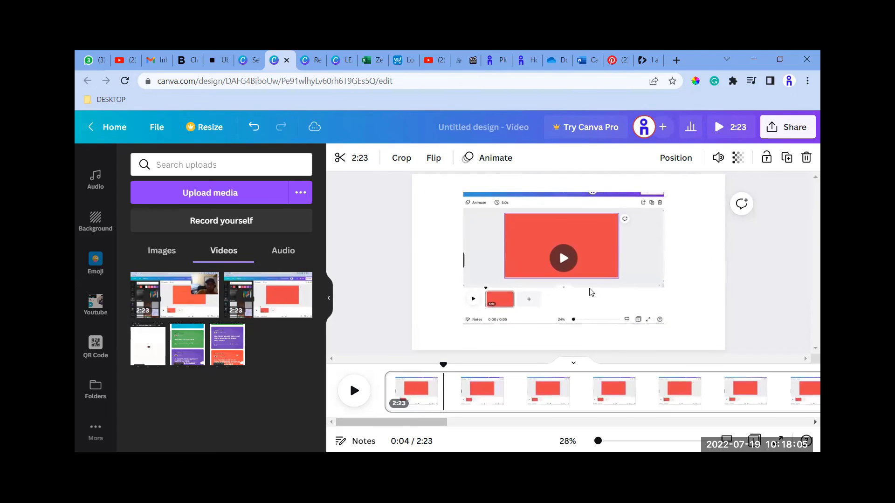
key(Up)
key(Up)
key(Up)
key(Up)
key(Up)
key(Up)
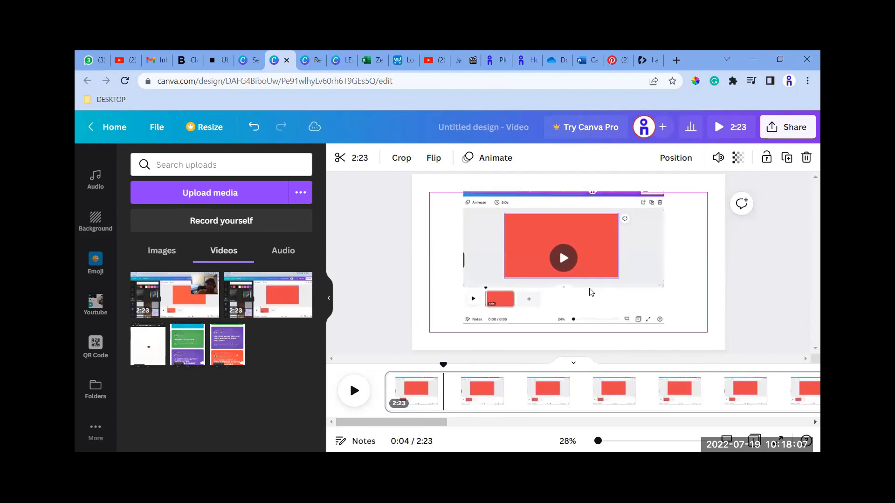
Nudge the cropped video slightly up the page in fine increments.
key(Up)
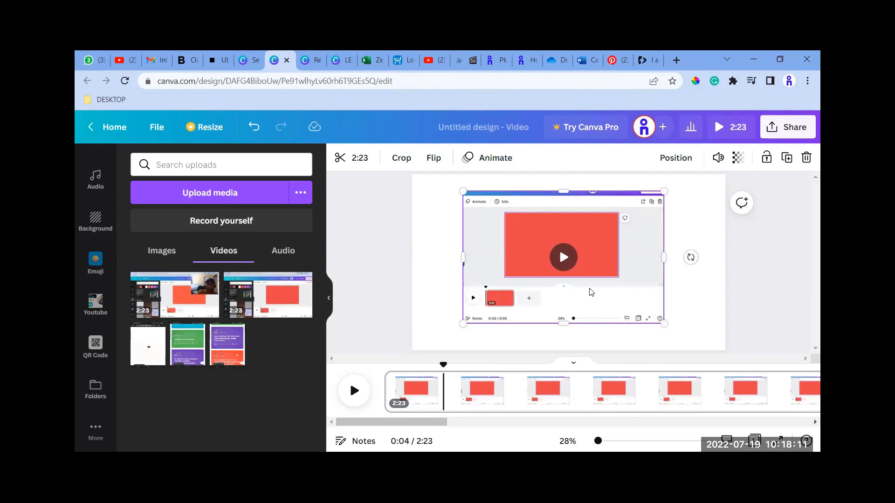
key(Up)
key(Up)
key(Up)
key(Up)
key(Up)
key(Up)
key(Up)
key(Up)
key(Up)
key(Up)
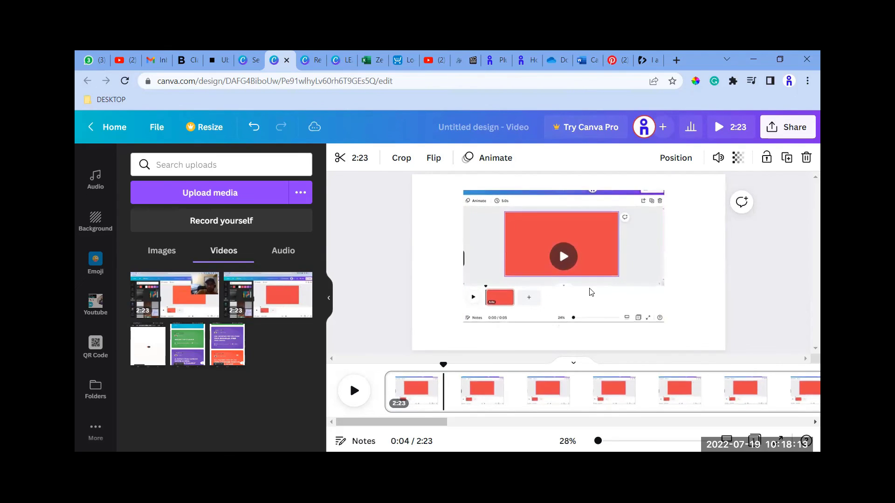
key(Up)
key(Up)
key(Up)
key(Up)
key(Up)
key(Up)
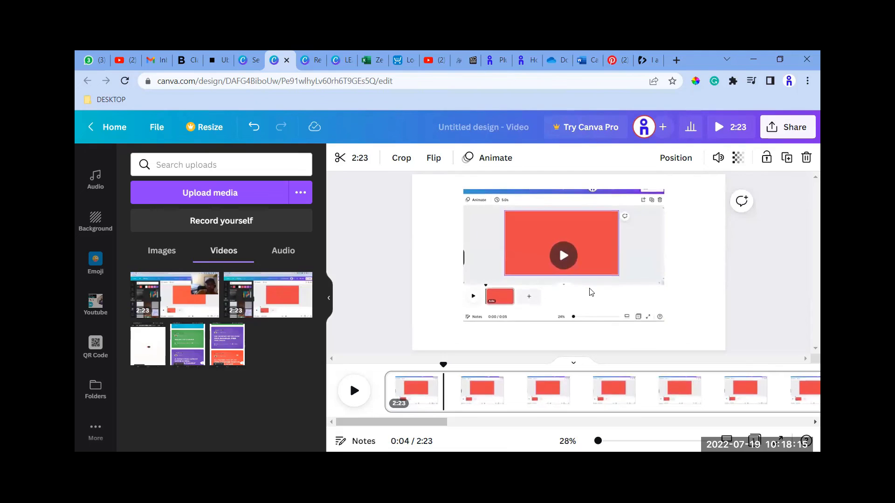
Nudge the cropped video down the page, starting in fine increments and finishing in larger ones.
key(Down)
key(Down)
key(Down)
key(Down)
key(Down)
key(Down)
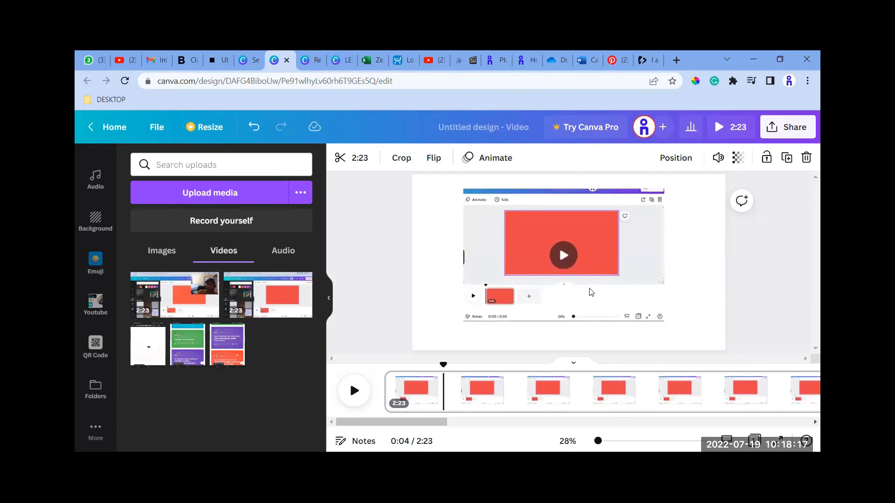
key(Down)
key(Down)
key(Down)
key(Down)
key(Down)
key(Down)
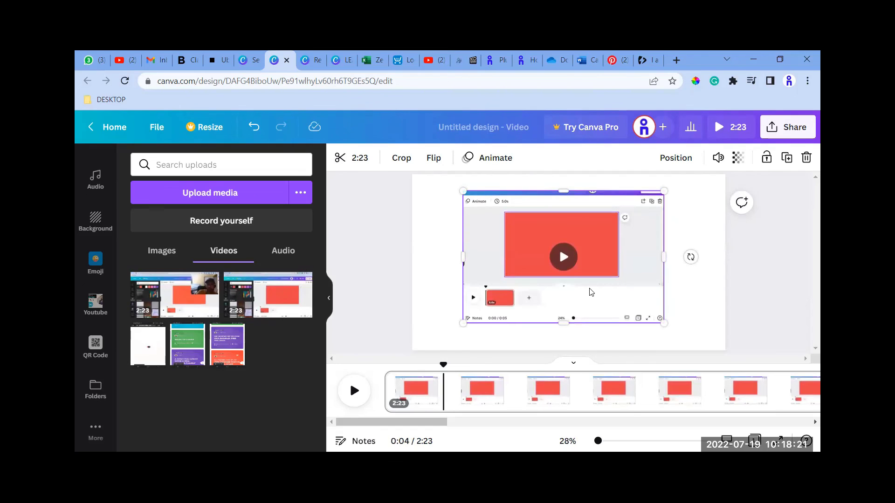
key(Down)
key(Down)
key(Down)
key(Down)
key(Down)
key(Down)
key(Down)
key(Down)
key(Down)
key(Down)
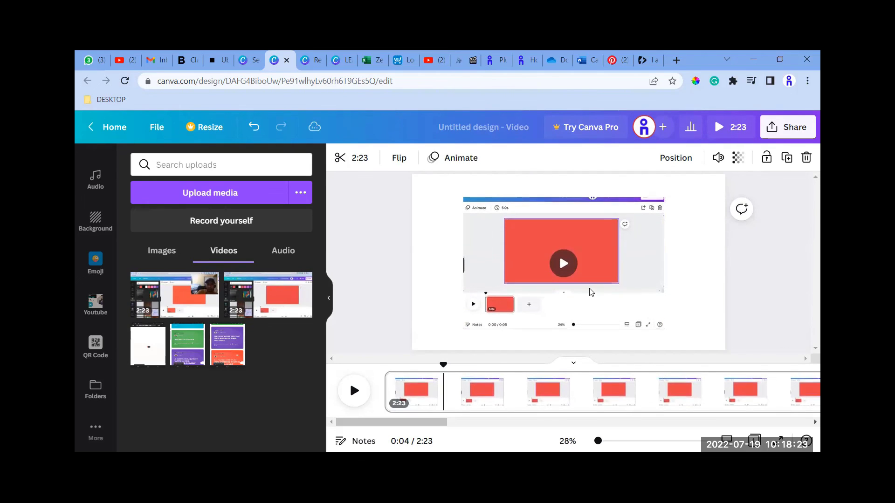
Move the cropped video back up the page in larger increments, to slightly above its previous height.
key(Up)
key(Up)
key(Up)
key(Up)
key(Up)
key(Up)
key(Up)
key(Up)
key(Up)
key(Up)
key(Up)
key(Up)
key(Up)
key(Up)
key(Up)
key(Up)
key(Up)
key(Up)
key(Up)
key(Up)
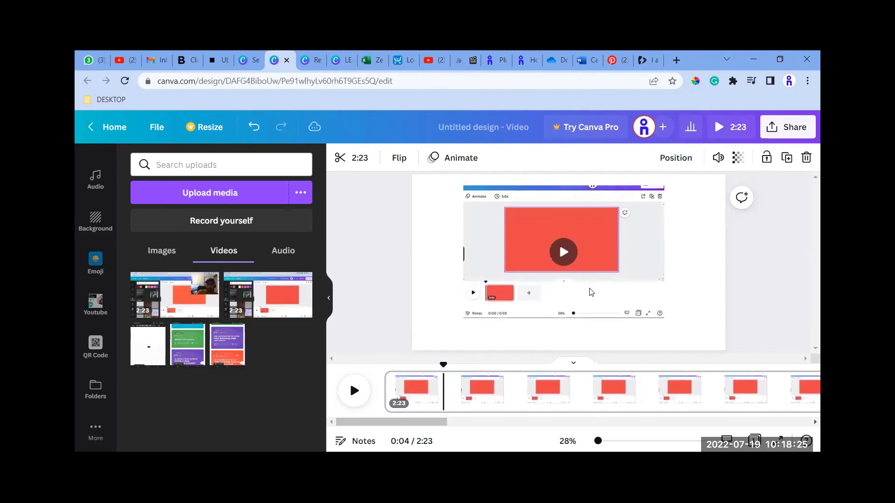
key(Up)
key(Up)
key(Up)
key(Up)
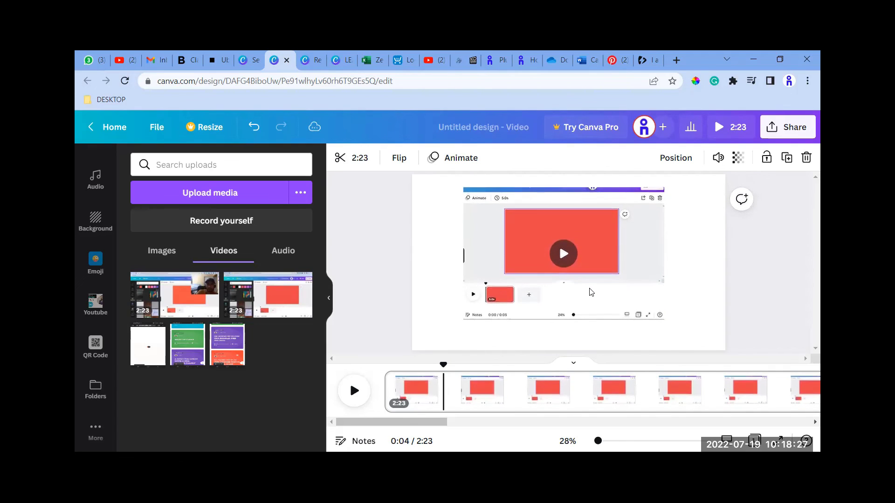